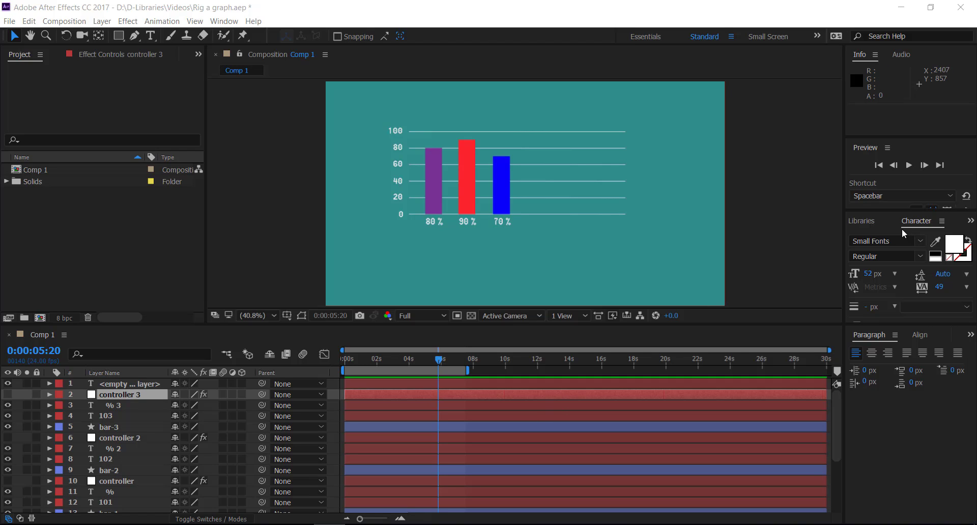
Preview the finished bar graph animation in Comp 1 from the first frame
{"action": "left_click", "coordinate": [878, 166]}
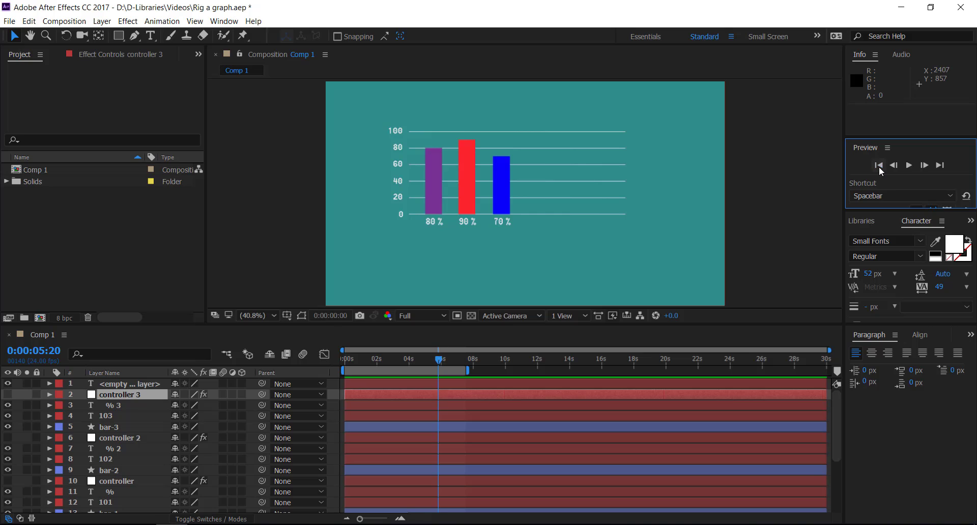
{"action": "left_click", "coordinate": [910, 166]}
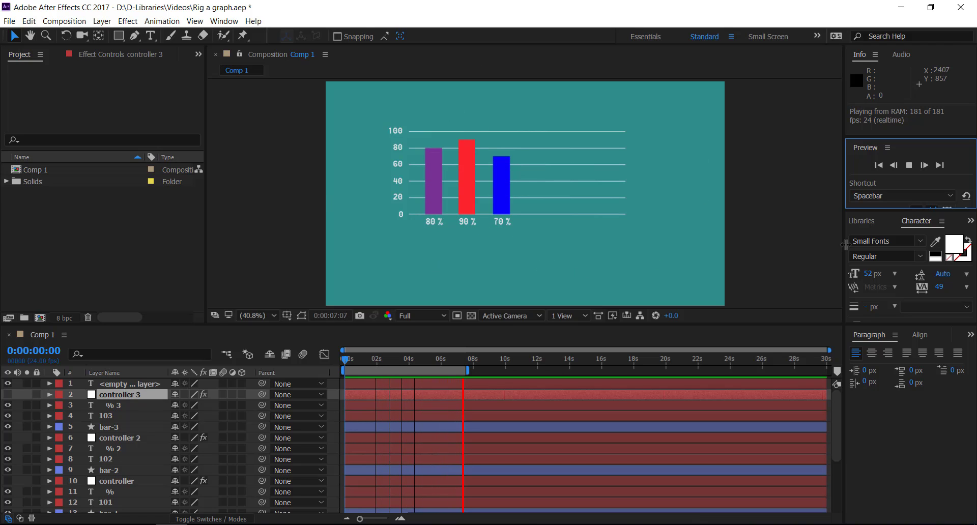
{"action": "left_click", "coordinate": [910, 166]}
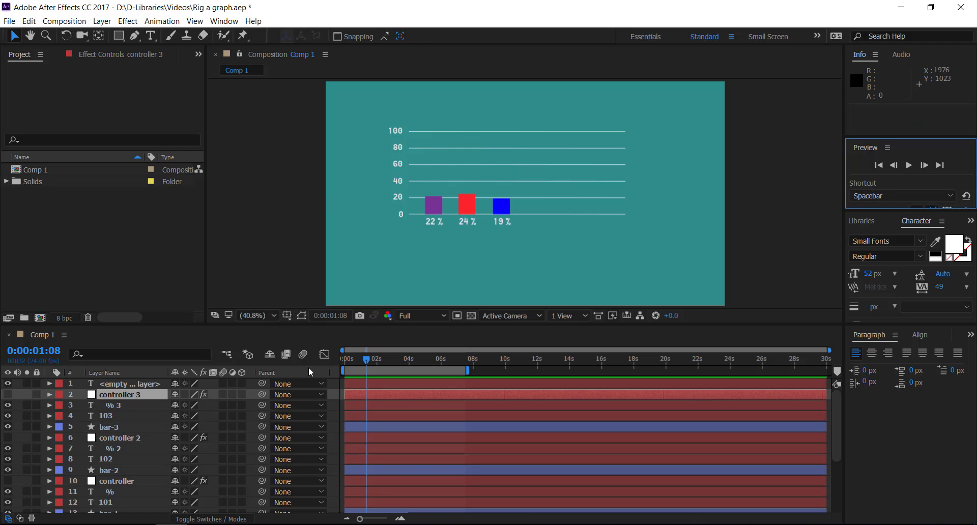
Create a new 1920 x 1080 composition named Comp 2 with a duration of 0;00;05;00
{"action": "left_click", "coordinate": [64, 21]}
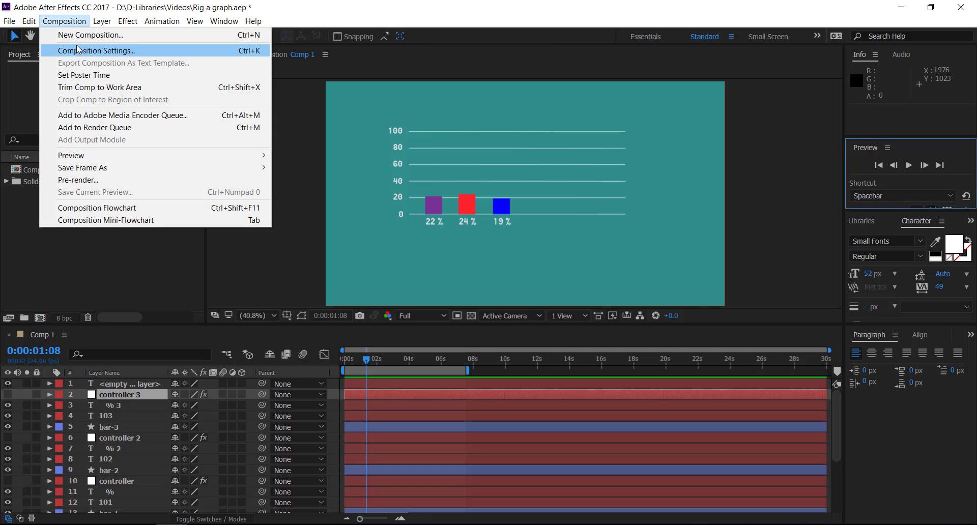
{"action": "left_click", "coordinate": [83, 36]}
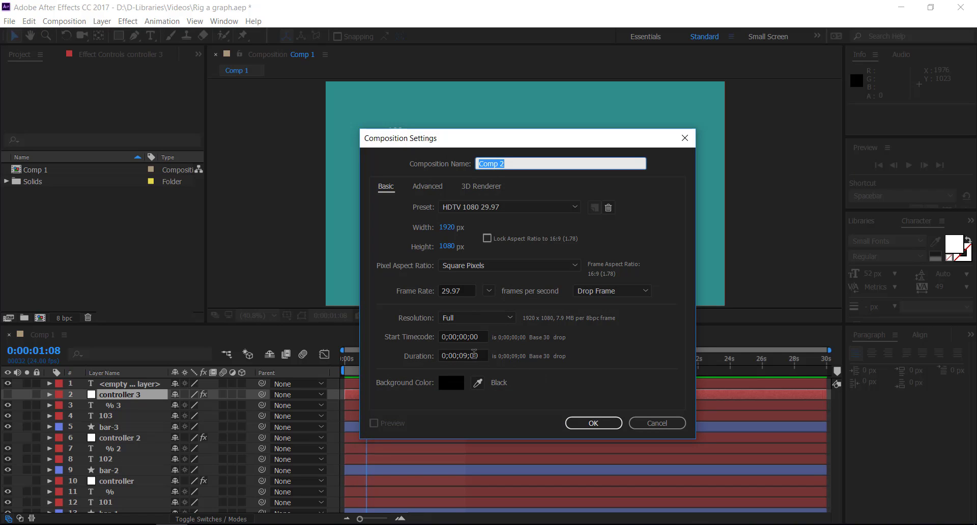
{"action": "left_click", "coordinate": [463, 356]}
{"action": "key", "text": "Delete"}
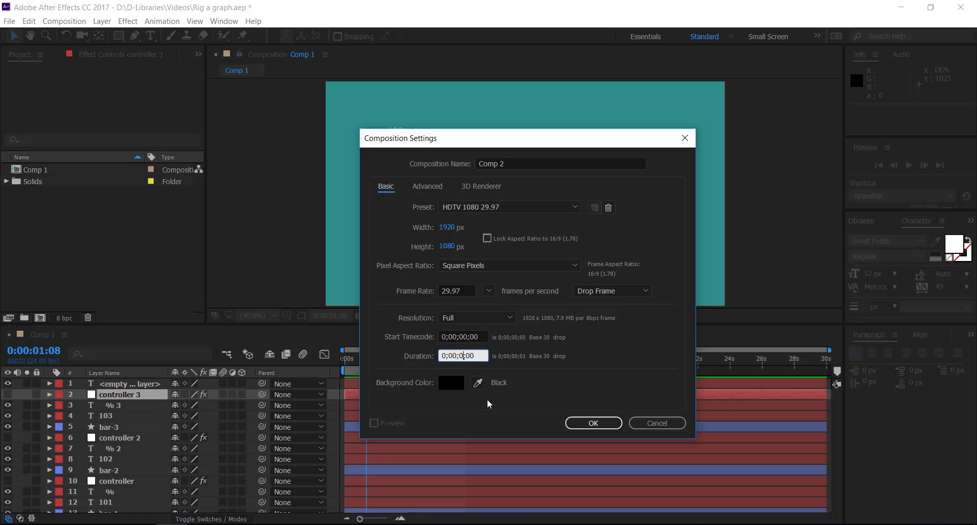
{"action": "type", "text": "5;"}
{"action": "left_click", "coordinate": [593, 424]}
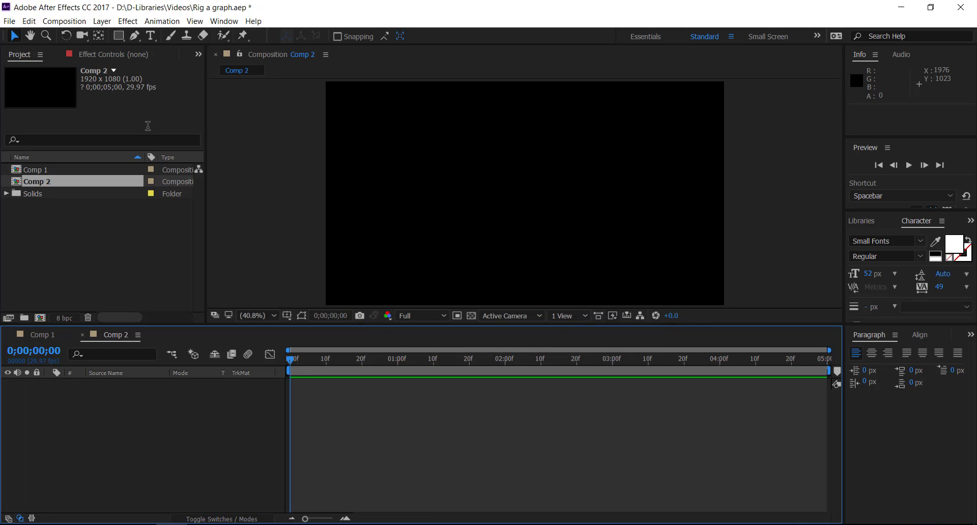
Add a composition-sized solid layer named BG, keeping its grey colour
{"action": "left_click", "coordinate": [102, 23]}
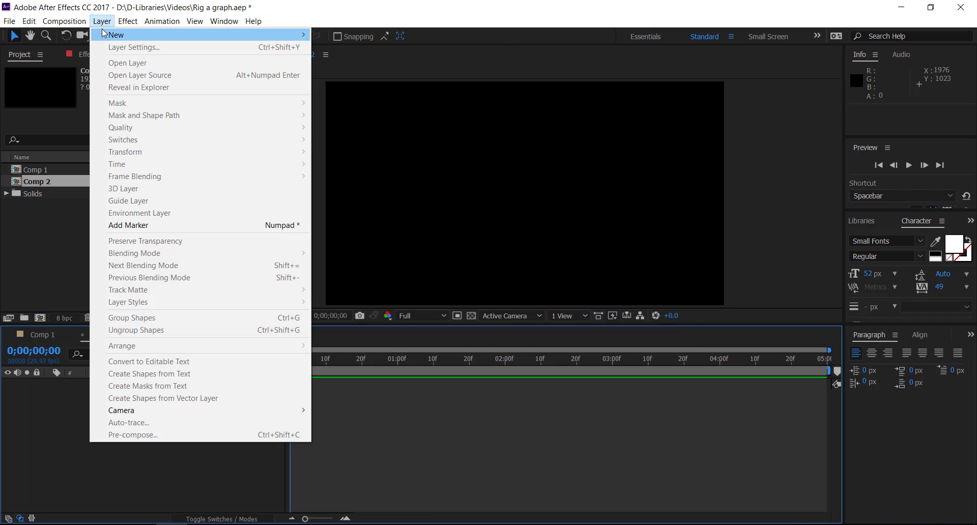
{"action": "mouse_move", "coordinate": [134, 35]}
{"action": "left_click", "coordinate": [367, 47]}
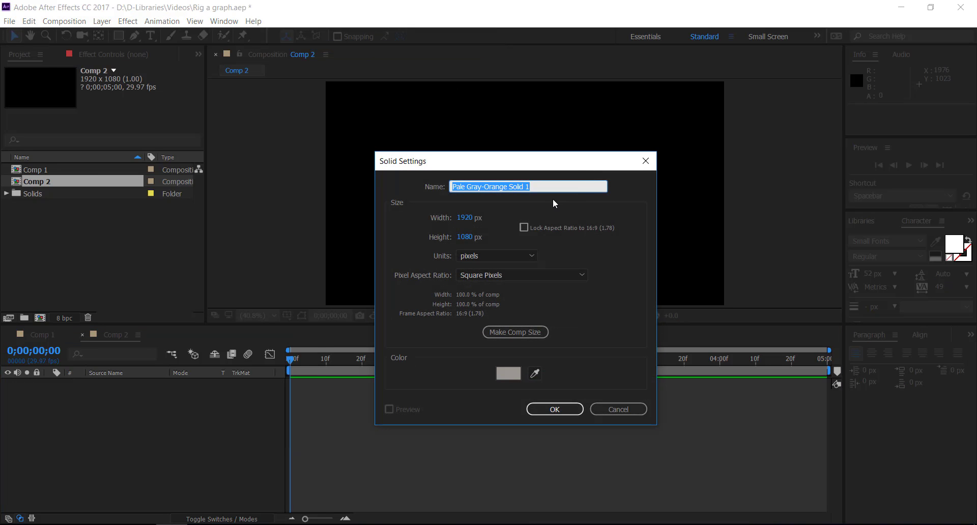
{"action": "type", "text": "gri"}
{"action": "key", "text": "BackSpace"}
{"action": "key", "text": "BackSpace"}
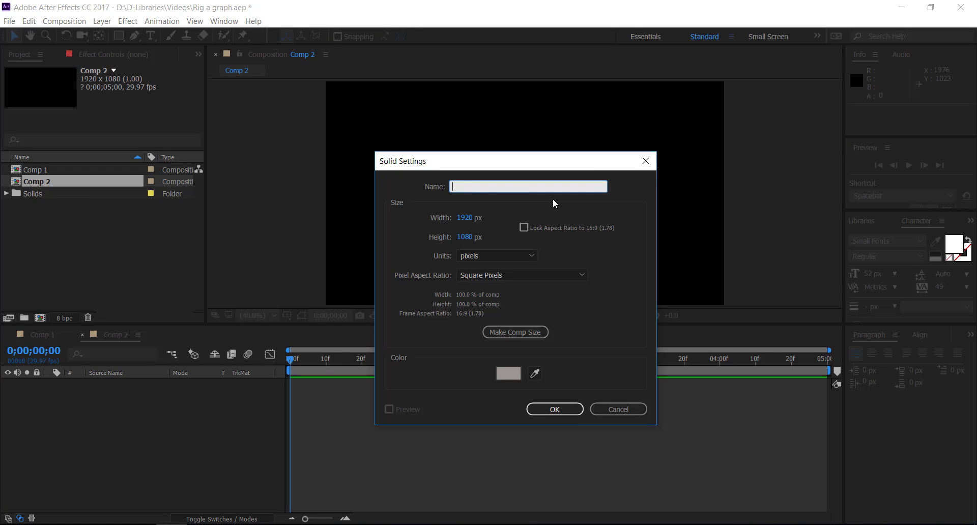
{"action": "type", "text": "BG"}
{"action": "left_click", "coordinate": [523, 334]}
{"action": "left_click", "coordinate": [554, 409]}
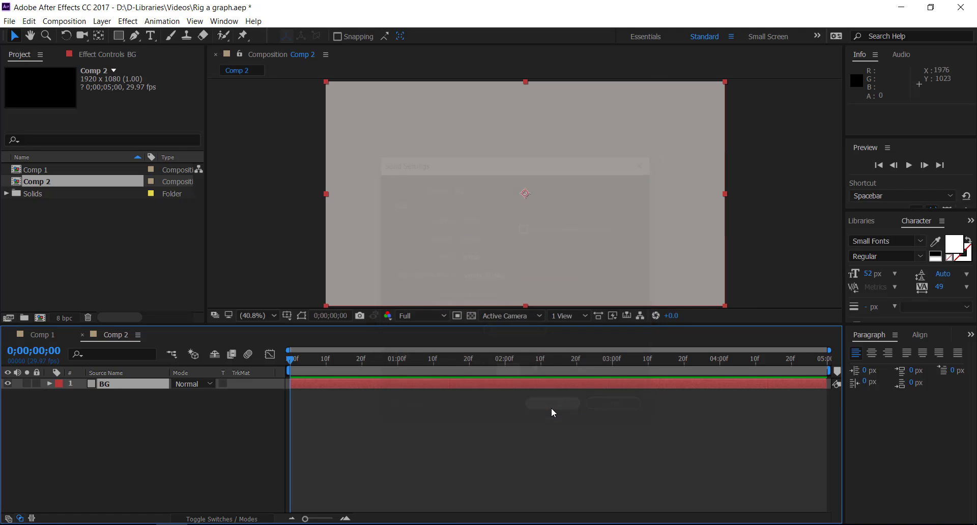
{"action": "left_click", "coordinate": [184, 423]}
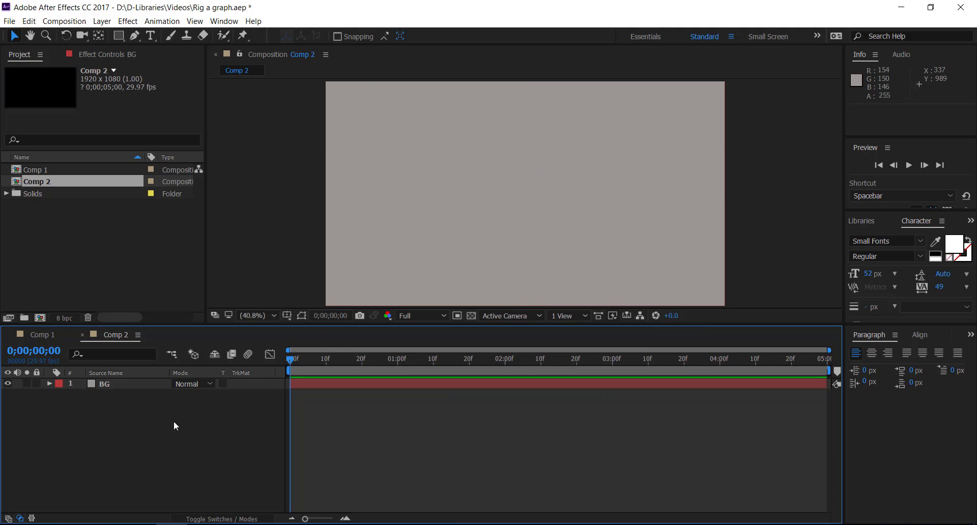
Turn on the grid overlay in the composition view and leave the BG layer deselected
{"action": "left_click", "coordinate": [287, 316]}
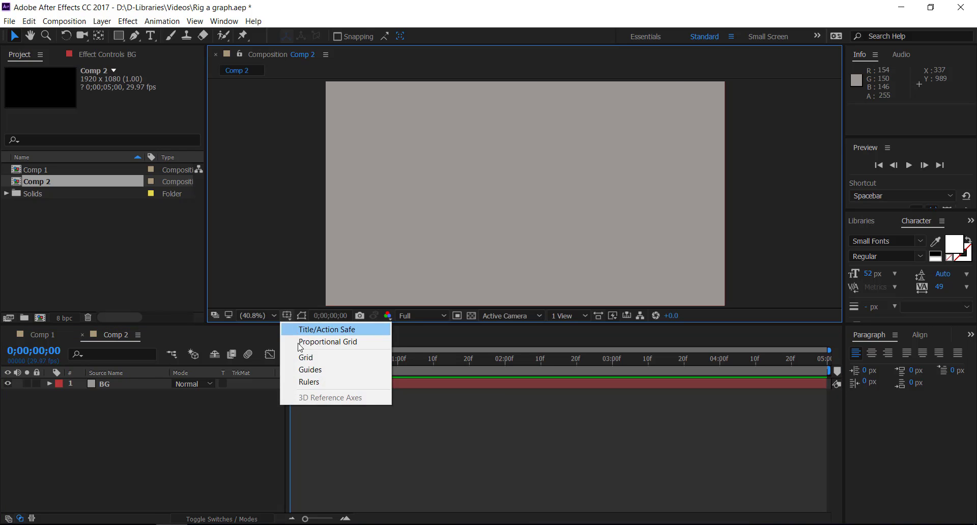
{"action": "left_click", "coordinate": [306, 358]}
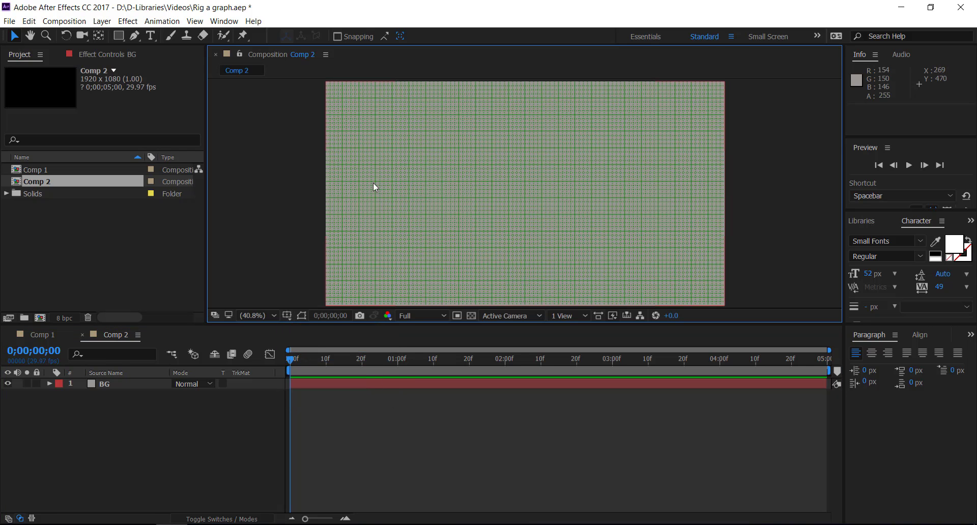
{"action": "left_click", "coordinate": [108, 430]}
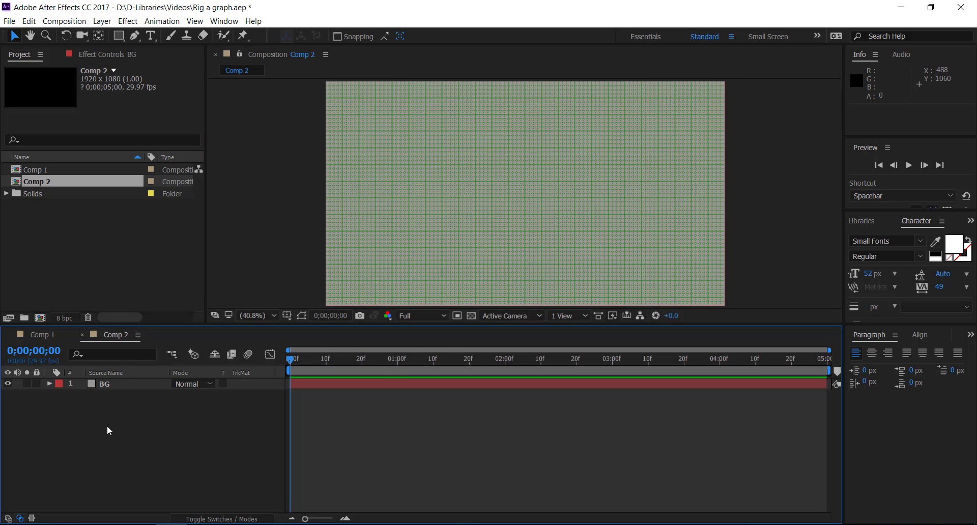
Draw a straight horizontal line with the Pen tool along a grid line in the lower part of the composition, on a new shape layer
{"action": "left_click", "coordinate": [135, 36]}
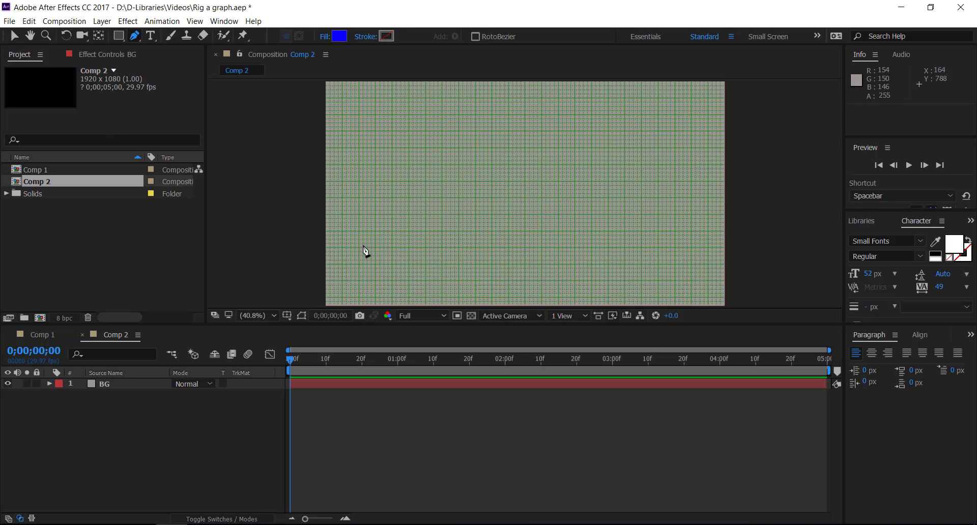
{"action": "scroll", "coordinate": [443, 223], "scroll_direction": "down", "scroll_amount": 2}
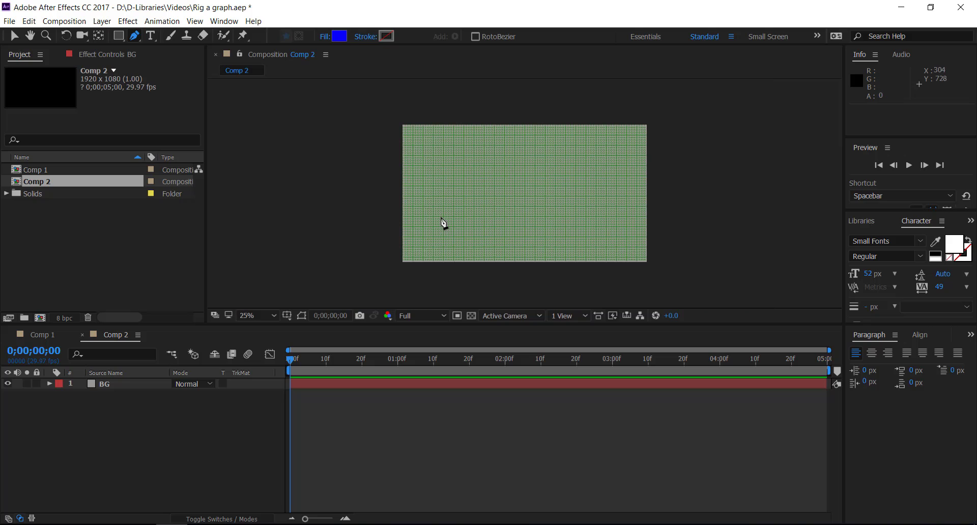
{"action": "scroll", "coordinate": [444, 223], "scroll_direction": "up", "scroll_amount": 2}
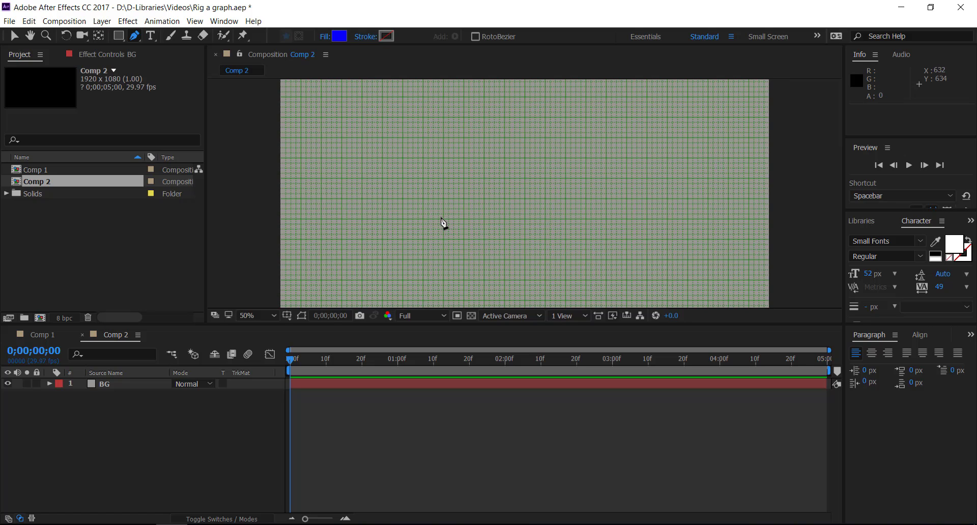
{"action": "left_click", "coordinate": [405, 265]}
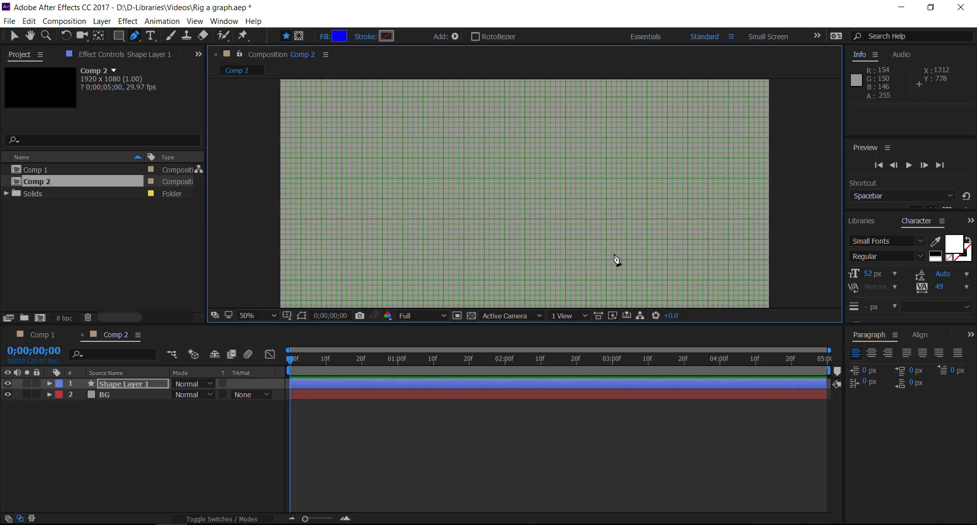
{"action": "left_click", "coordinate": [668, 261]}
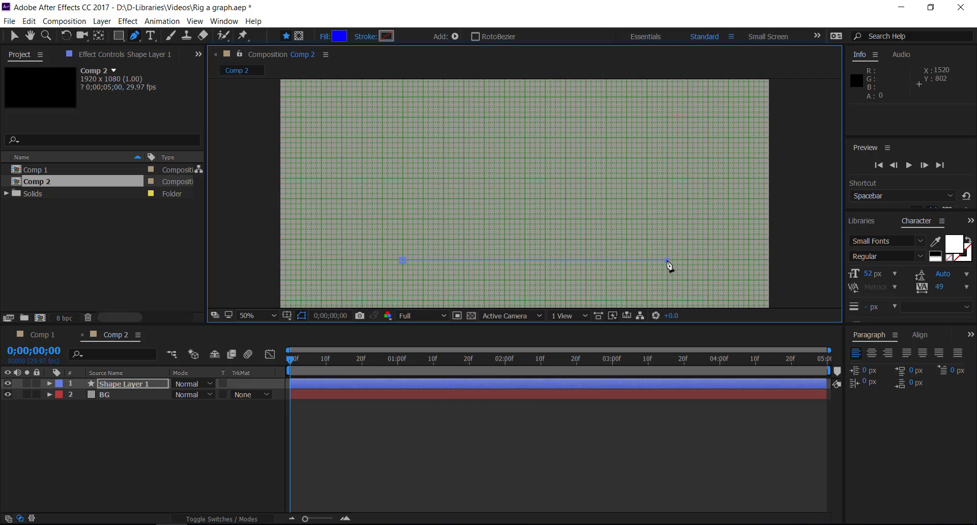
Set the line's fill to None and give it a solid white stroke 2 px wide
{"action": "left_click", "coordinate": [322, 37]}
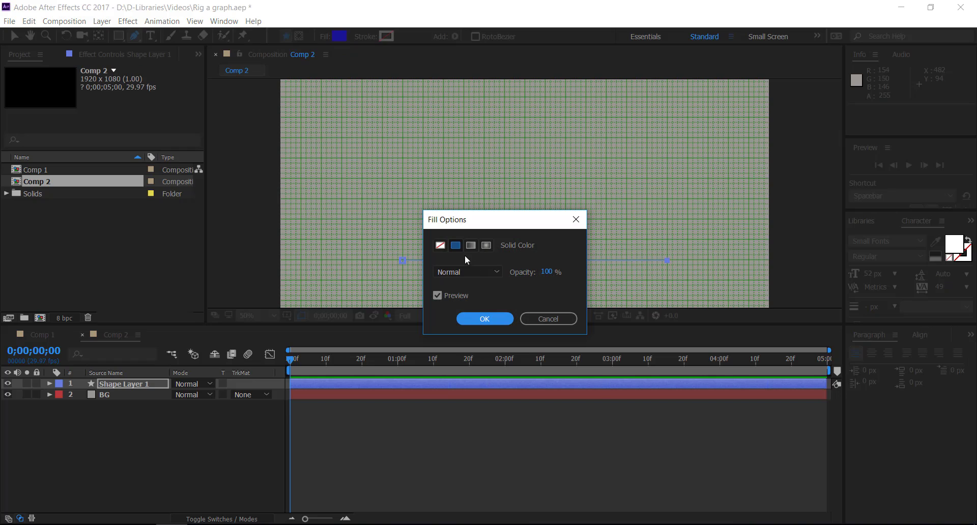
{"action": "left_click", "coordinate": [440, 246]}
{"action": "left_click", "coordinate": [484, 321]}
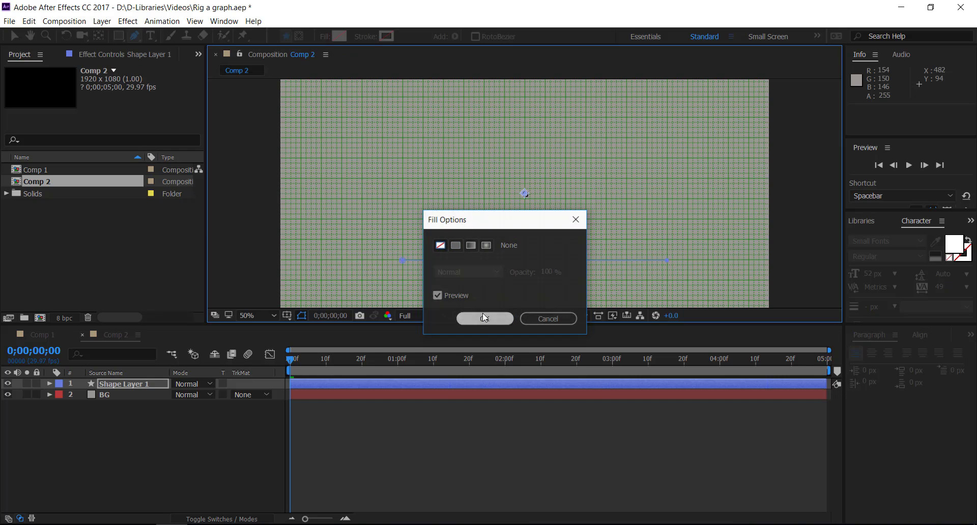
{"action": "left_click", "coordinate": [367, 38]}
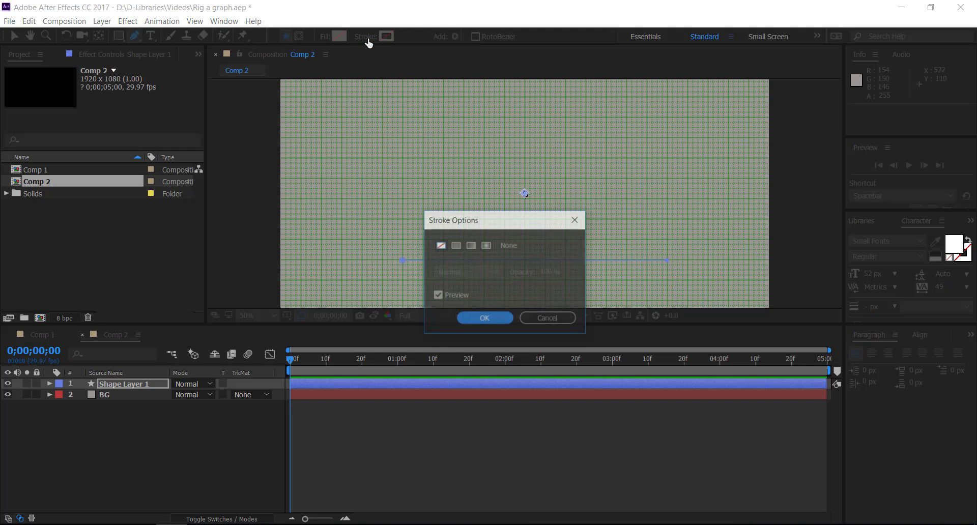
{"action": "left_click", "coordinate": [456, 247]}
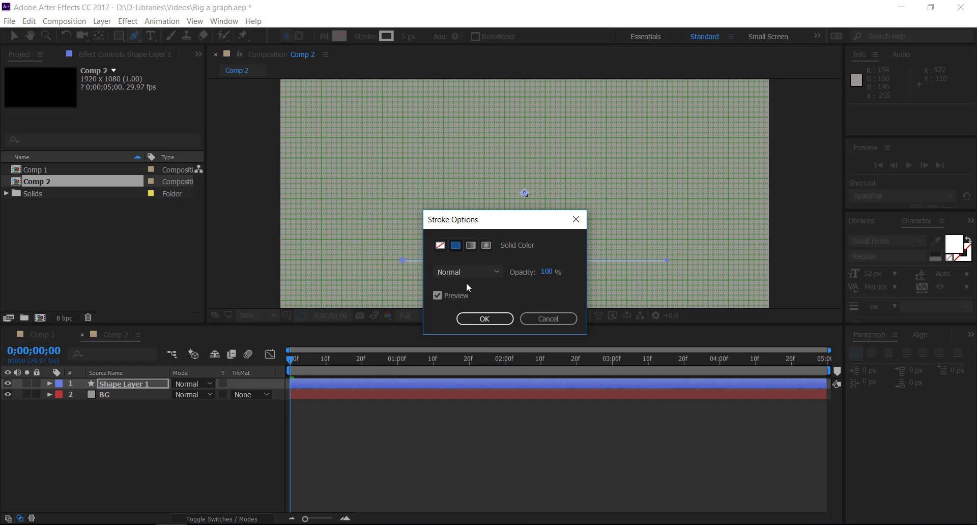
{"action": "left_click", "coordinate": [483, 318]}
{"action": "left_click", "coordinate": [407, 37]}
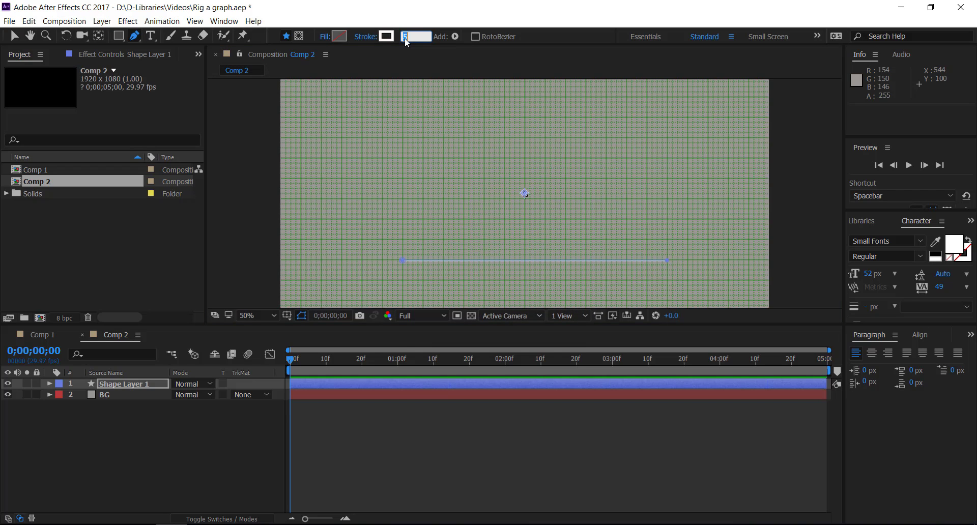
{"action": "type", "text": "2"}
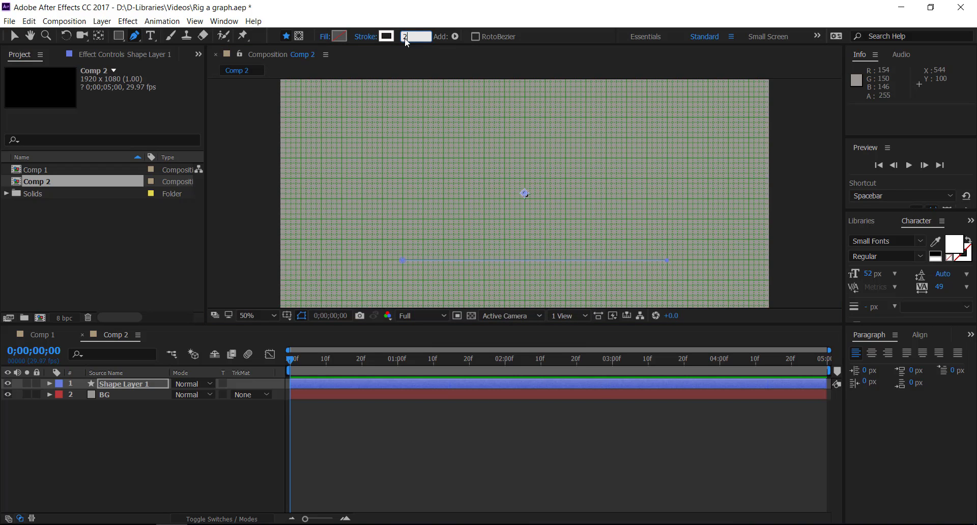
{"action": "key", "text": "Return"}
{"action": "left_click", "coordinate": [158, 445]}
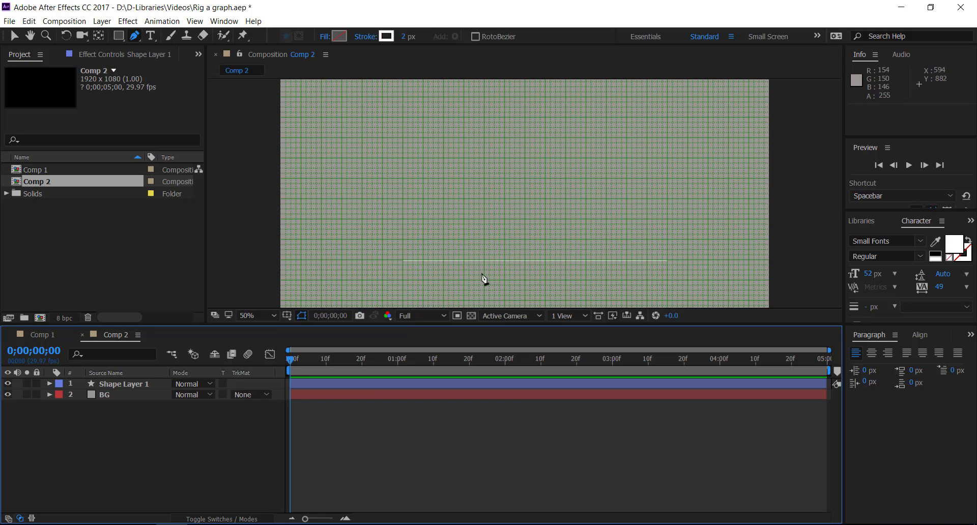
Add a Repeater to the contents of Shape Layer 1 and set its copies to 6
{"action": "left_click", "coordinate": [51, 384]}
{"action": "left_click", "coordinate": [61, 394]}
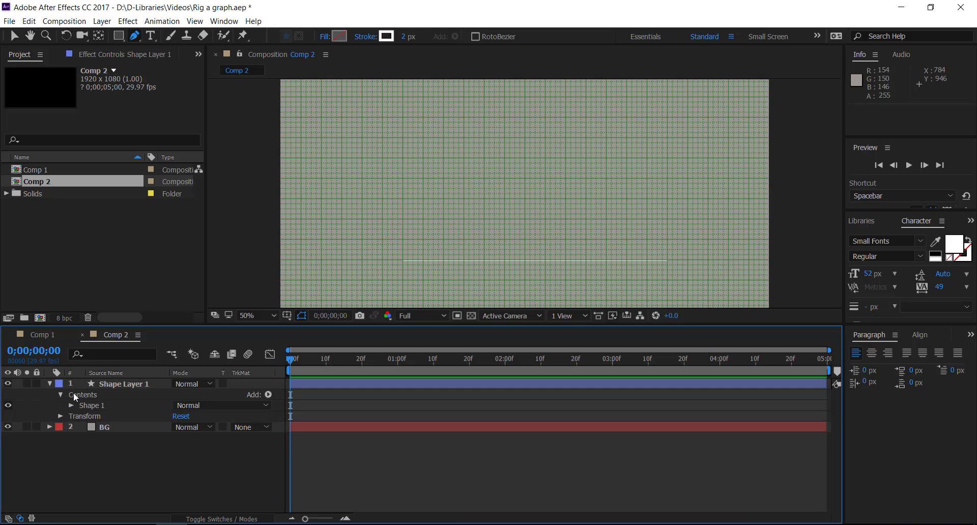
{"action": "left_click", "coordinate": [268, 396]}
{"action": "left_click", "coordinate": [284, 302]}
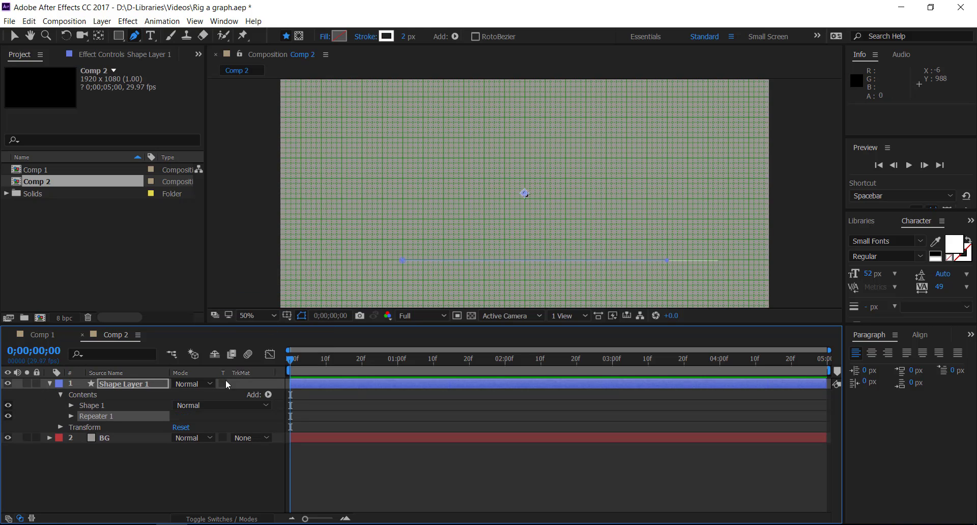
{"action": "left_click", "coordinate": [71, 416]}
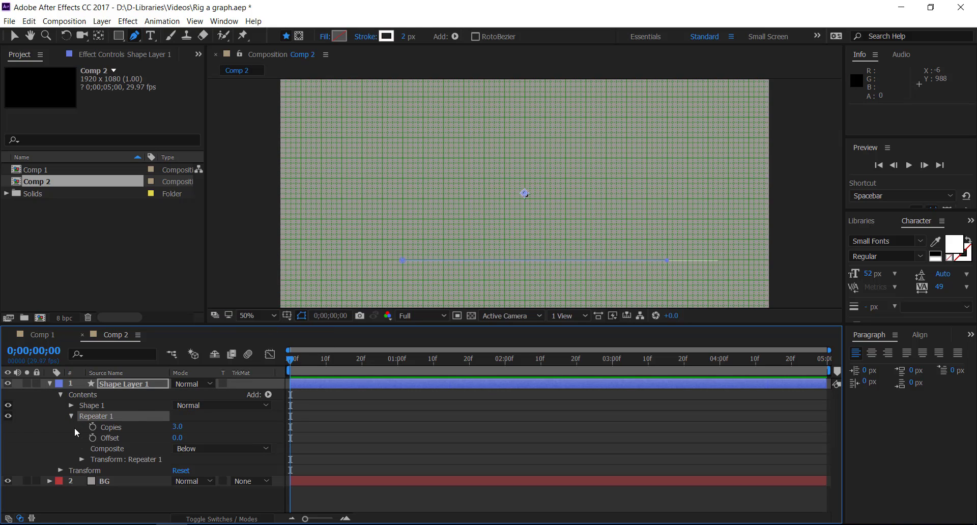
{"action": "left_click", "coordinate": [175, 427]}
{"action": "type", "text": "6"}
{"action": "key", "text": "Return"}
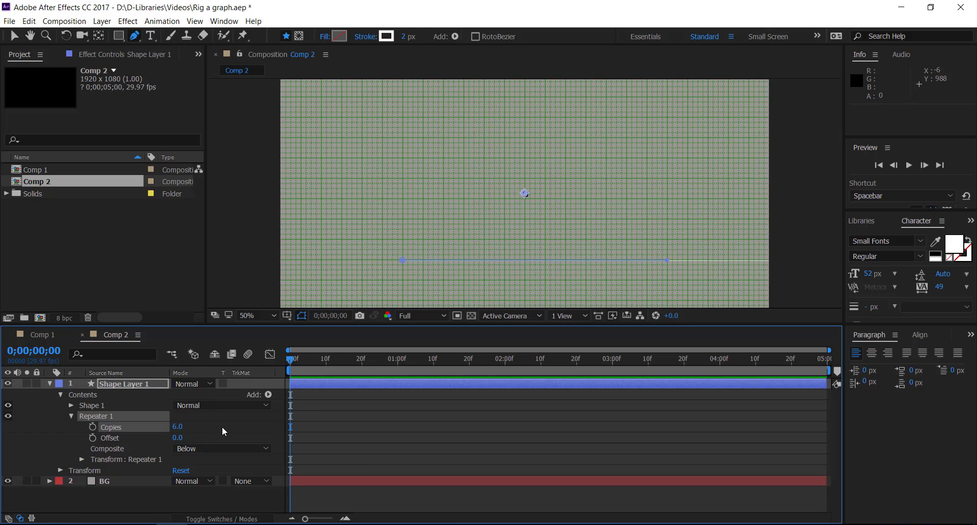
Set the repeater's transform position to 0, -82 so the line copies stack upward as the graph's horizontal lines
{"action": "left_click", "coordinate": [82, 459]}
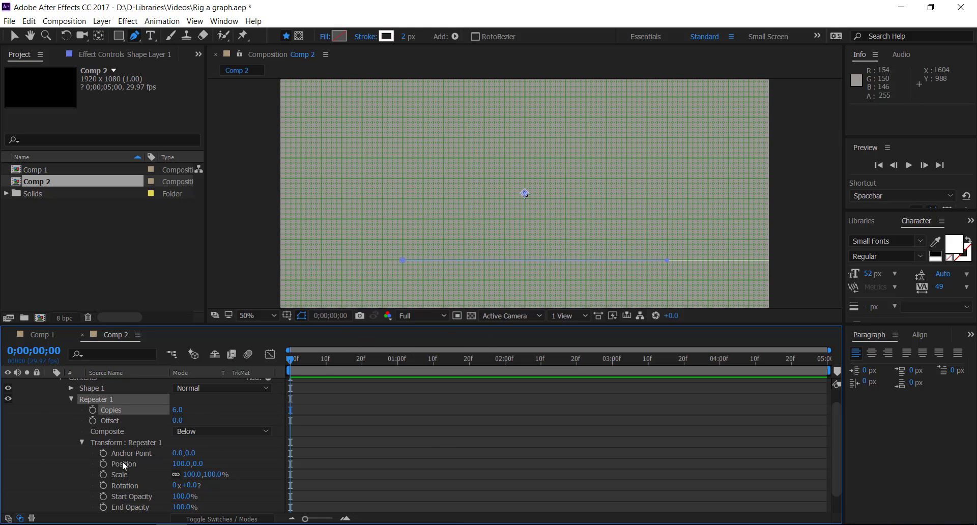
{"action": "left_click", "coordinate": [179, 463]}
{"action": "type", "text": "0"}
{"action": "key", "text": "Return"}
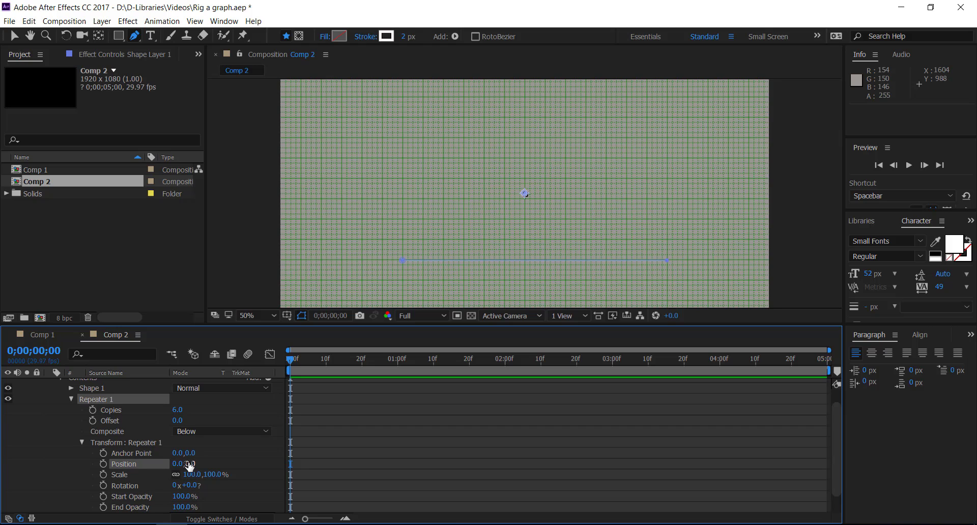
{"action": "left_click_drag", "start_coordinate": [189, 466], "coordinate": [133, 466]}
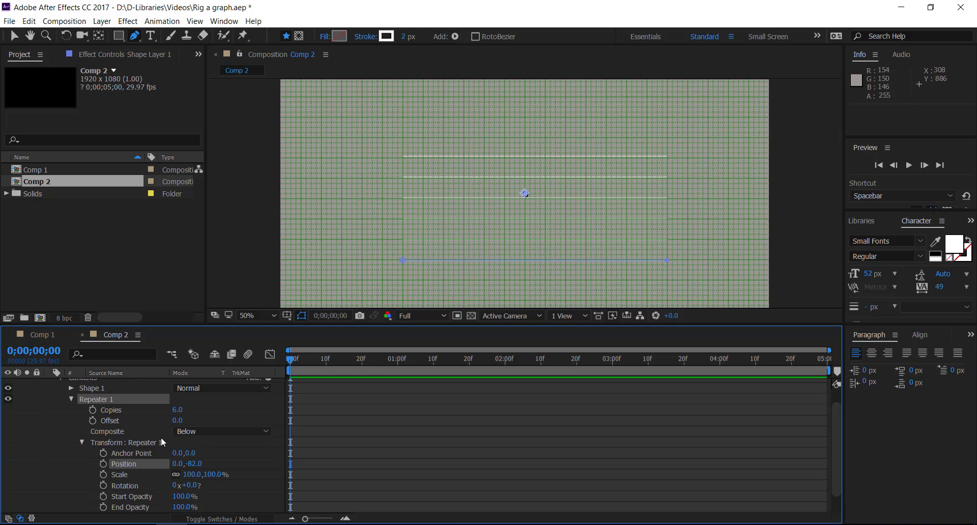
{"action": "left_click", "coordinate": [35, 419]}
{"action": "scroll", "coordinate": [41, 382], "scroll_direction": "up", "scroll_amount": 1}
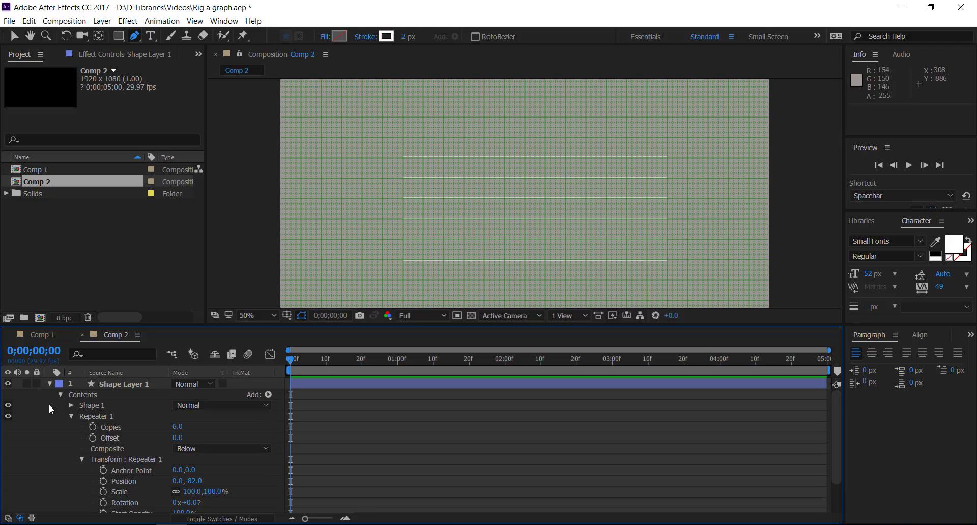
Collapse the properties of Shape Layer 1 and leave all layers deselected
{"action": "left_click", "coordinate": [50, 383]}
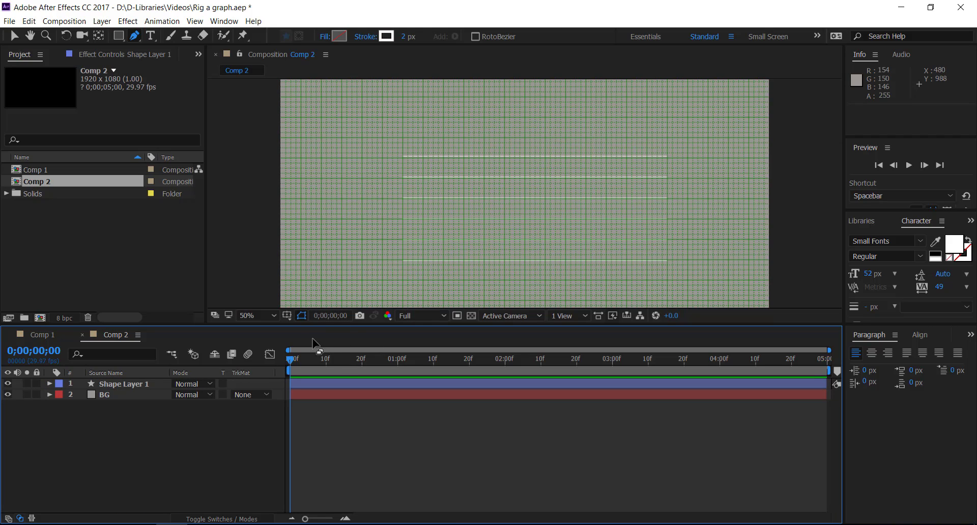
{"action": "left_click", "coordinate": [288, 317]}
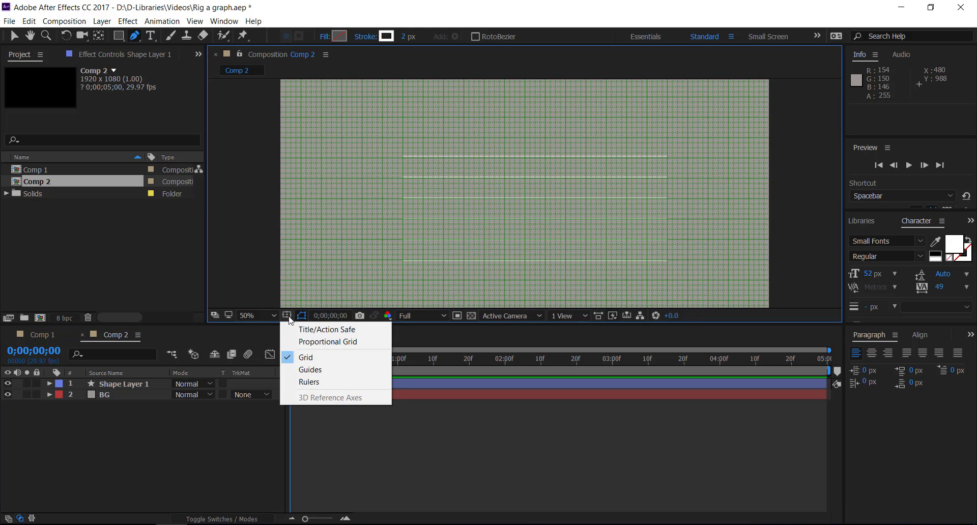
{"action": "left_click", "coordinate": [206, 461]}
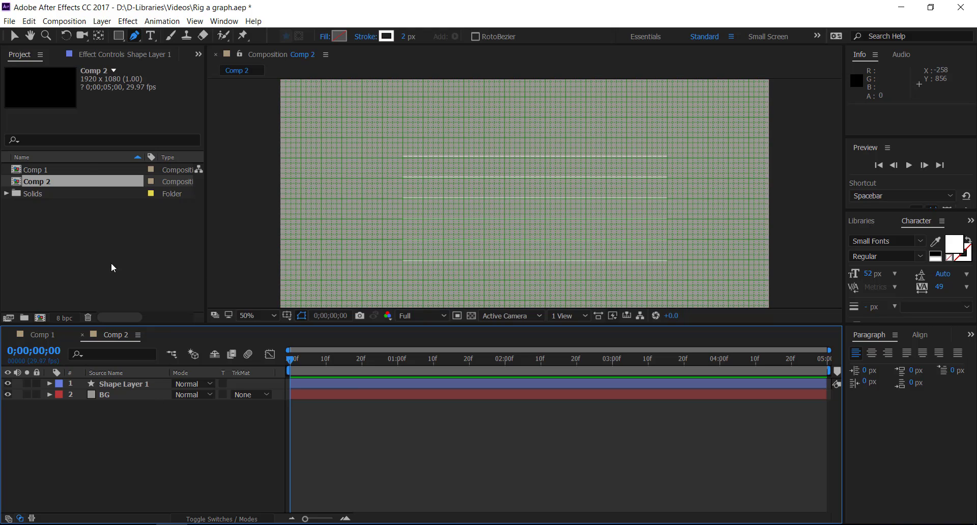
{"action": "left_click", "coordinate": [14, 36]}
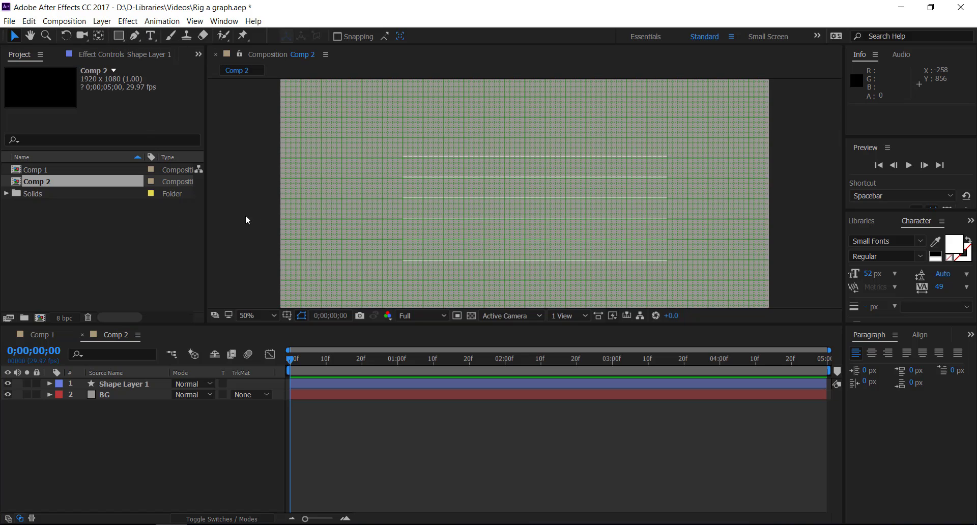
{"action": "left_click", "coordinate": [448, 253]}
Draw a vertical rectangle about 86 px wide and 358 px high across the left part of the scale lines, on a new shape layer
{"action": "left_click", "coordinate": [119, 36]}
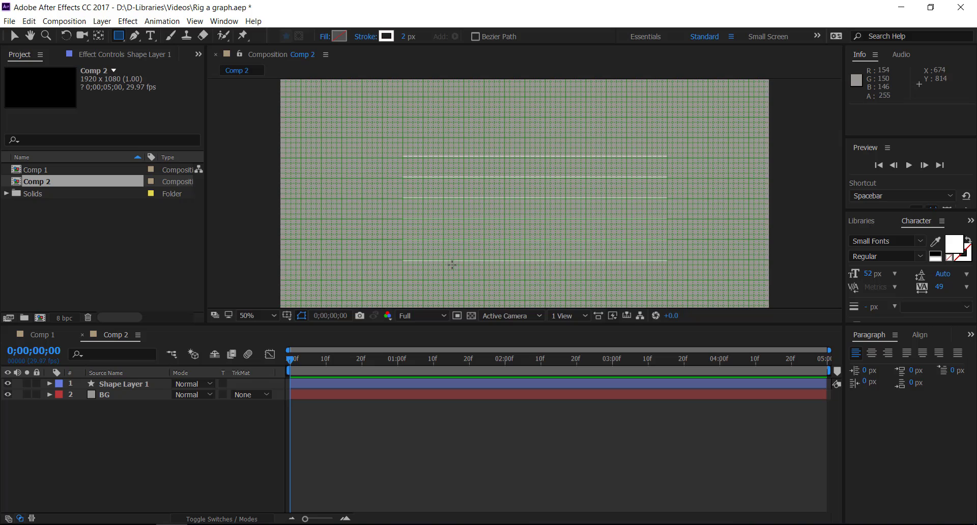
{"action": "key", "text": "period"}
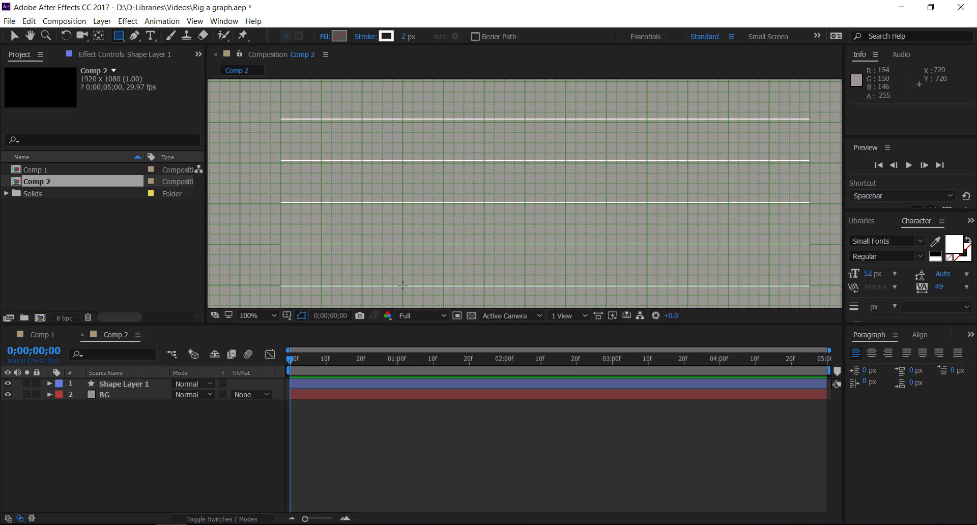
{"action": "mouse_move", "coordinate": [403, 285]}
{"action": "left_mouse_down"}
{"action": "mouse_move", "coordinate": [435, 233]}
{"action": "mouse_move", "coordinate": [447, 103]}
{"action": "left_mouse_up"}
{"action": "key", "text": "comma"}
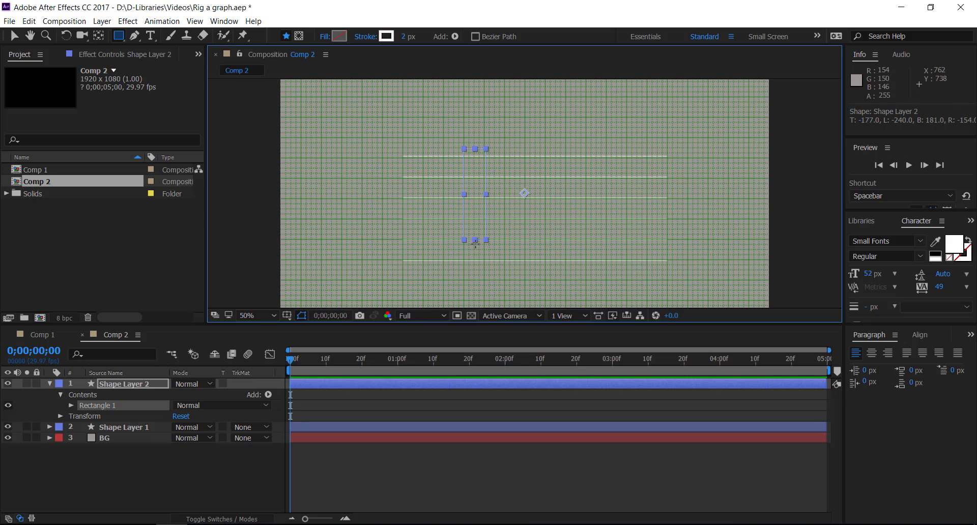
Extend the rectangle down to the lowest scale line, narrow it slightly to fit the grid, and nudge it 1 px left
{"action": "key", "text": "period"}
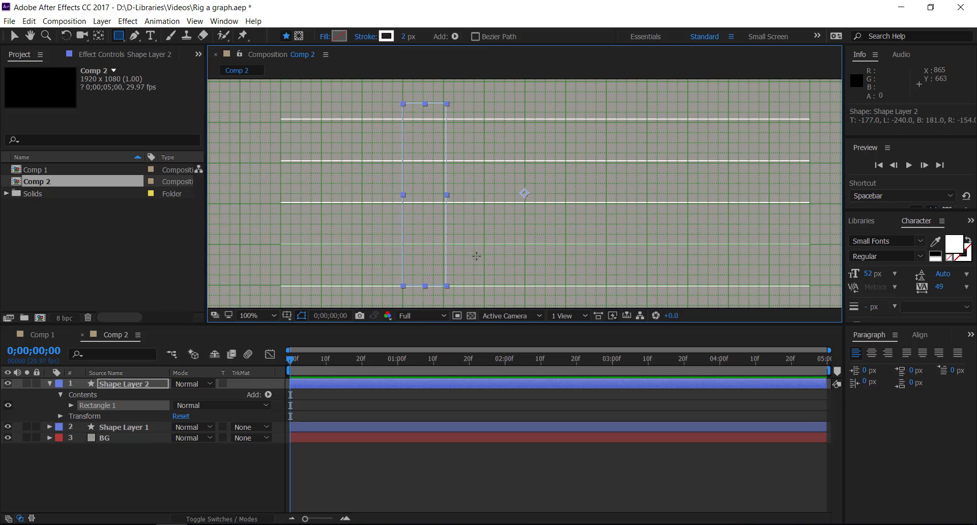
{"action": "key", "text": "v"}
{"action": "left_click", "coordinate": [460, 138]}
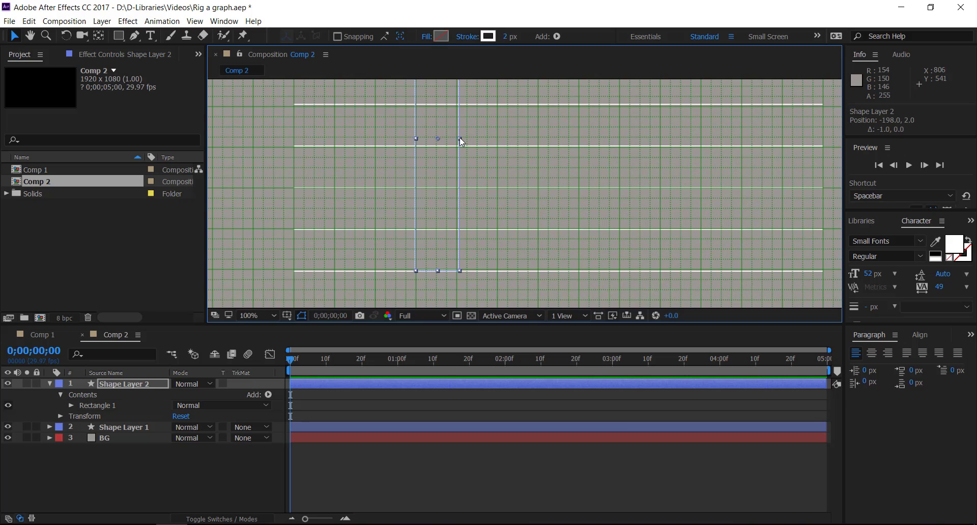
{"action": "left_click_drag", "start_coordinate": [460, 138], "coordinate": [459, 138]}
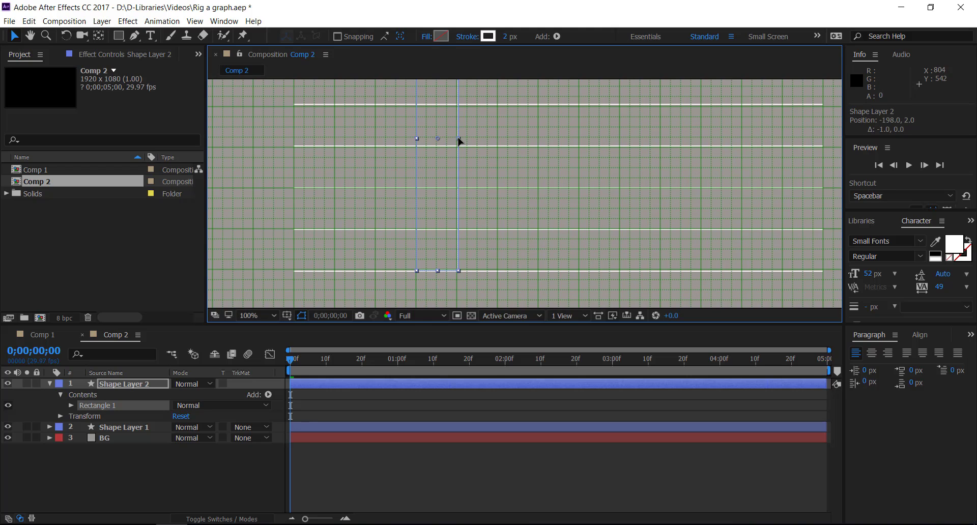
{"action": "key", "text": "Left"}
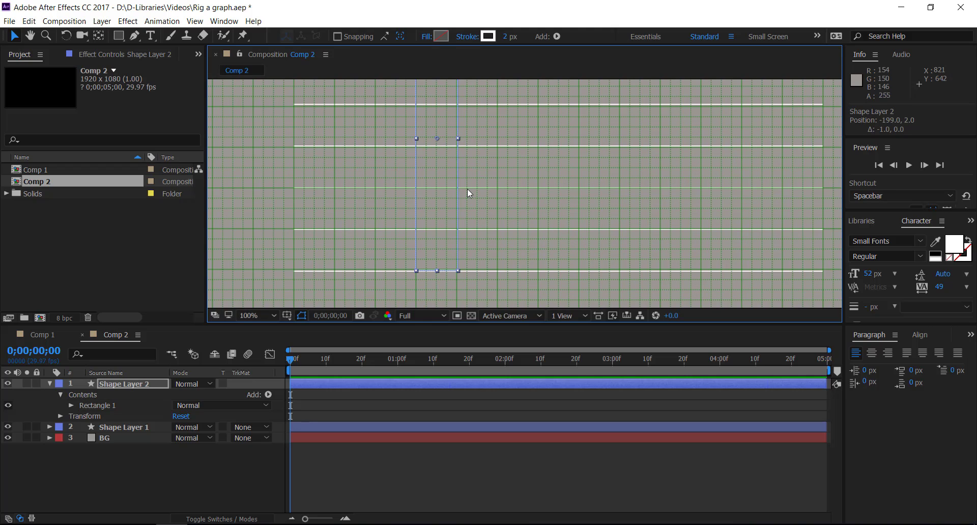
{"action": "key", "text": "comma"}
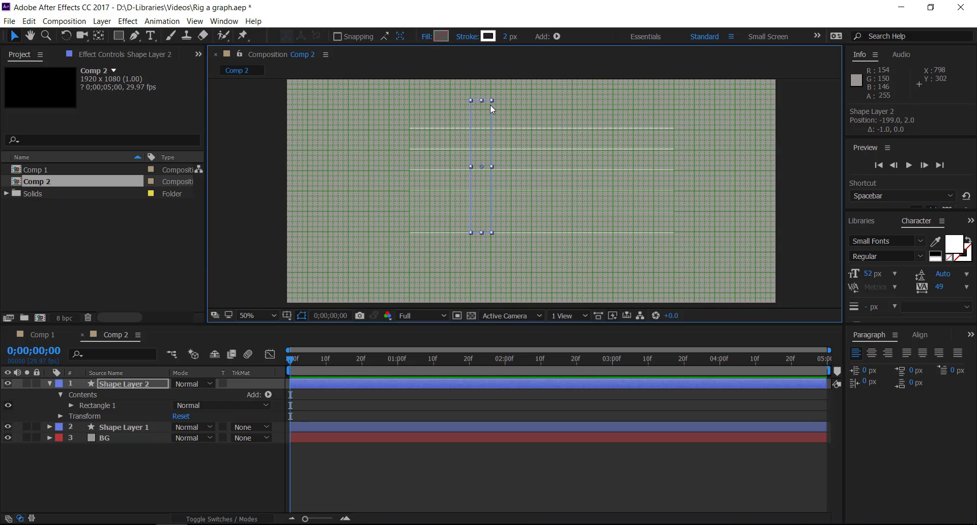
Lower the rectangle's upper edge to the topmost scale line and nudge the shape down 1 px
{"action": "left_click_drag", "start_coordinate": [492, 104], "coordinate": [481, 149]}
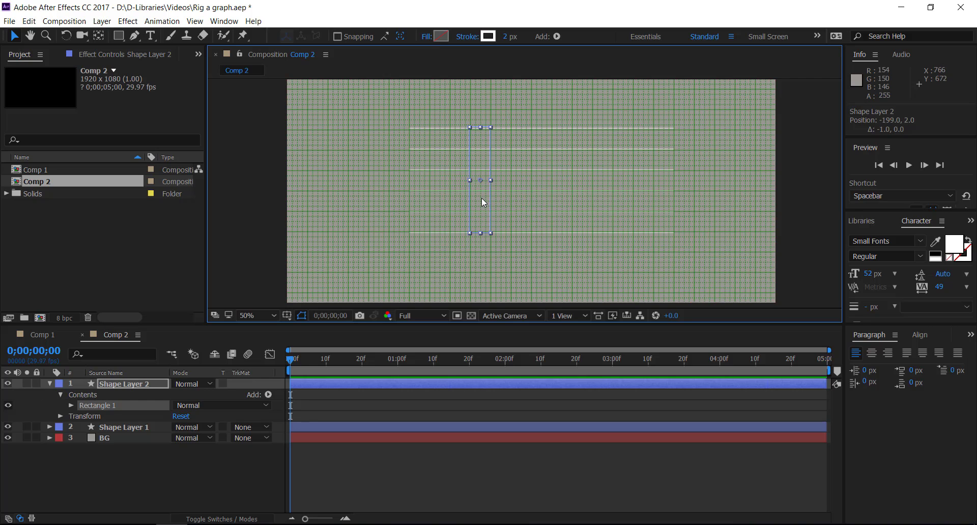
{"action": "key", "text": "period"}
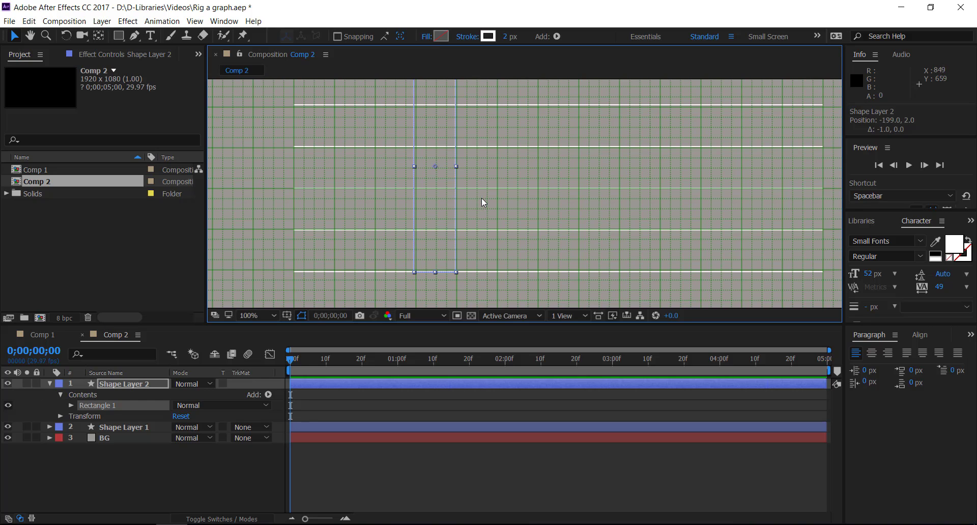
{"action": "key", "text": "comma"}
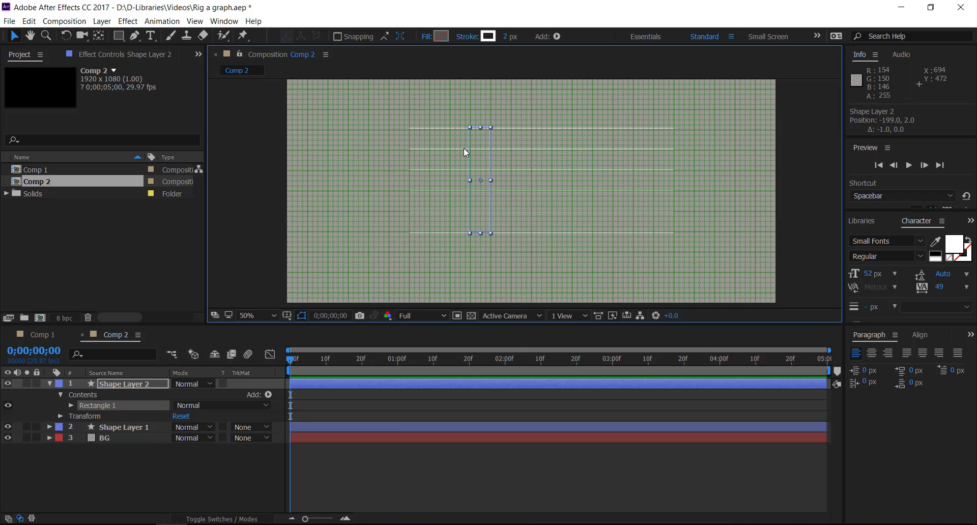
{"action": "key", "text": "Down"}
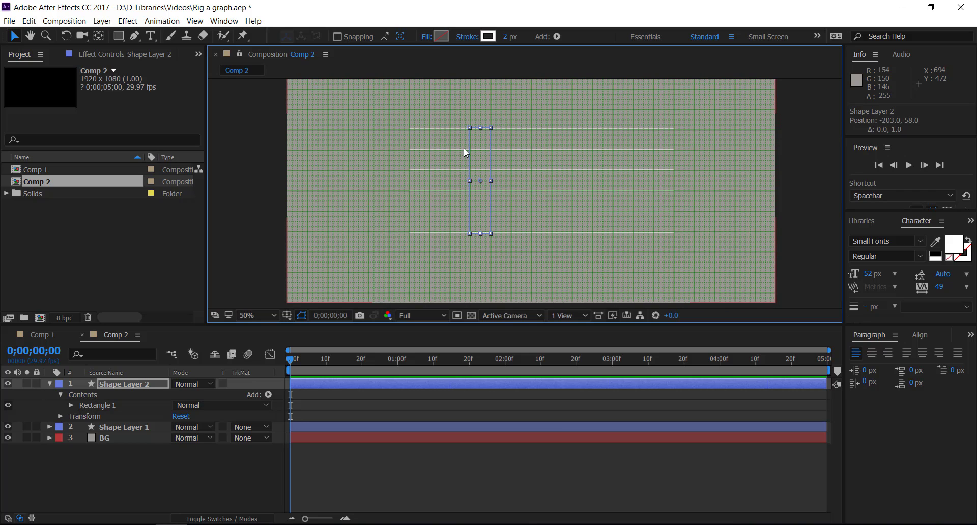
{"action": "left_click", "coordinate": [164, 486]}
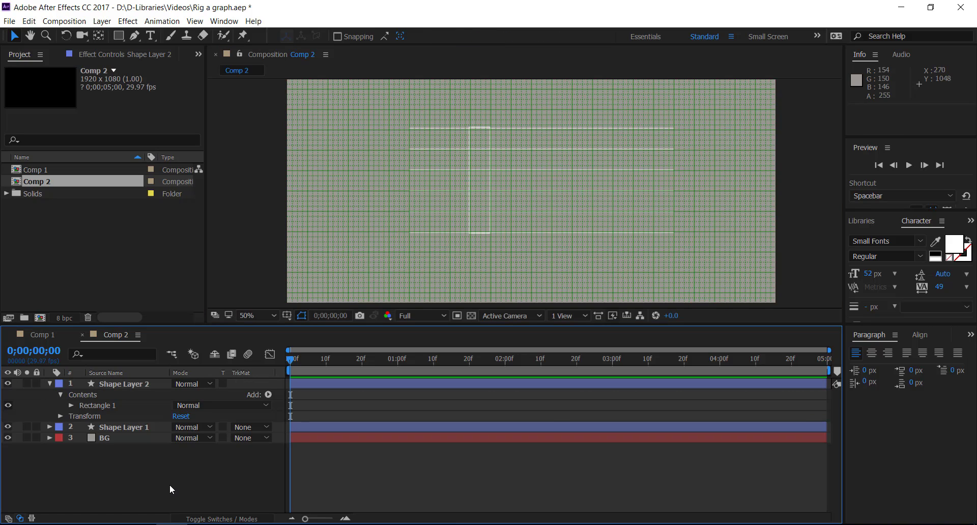
Set the stroke of Shape Layer 2 to None and give the bar a solid blue fill
{"action": "left_click", "coordinate": [122, 383]}
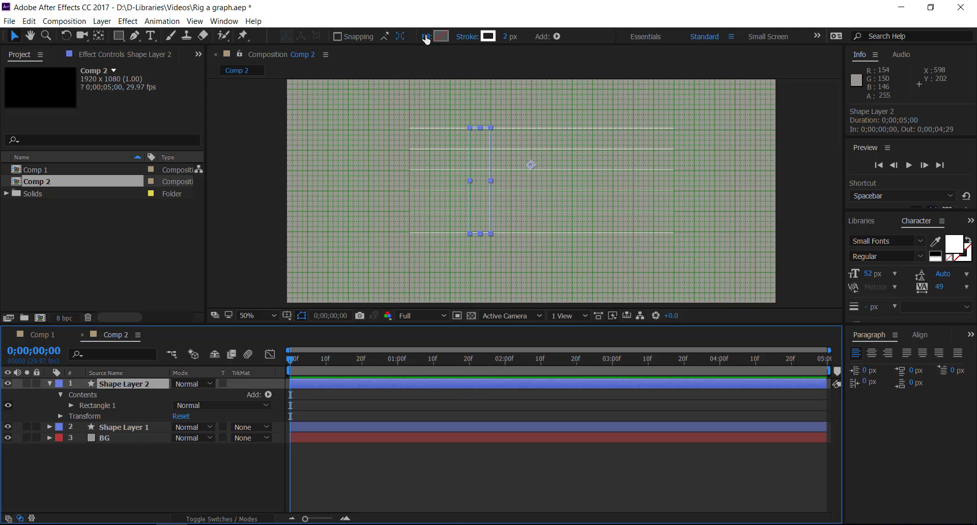
{"action": "left_click", "coordinate": [466, 36]}
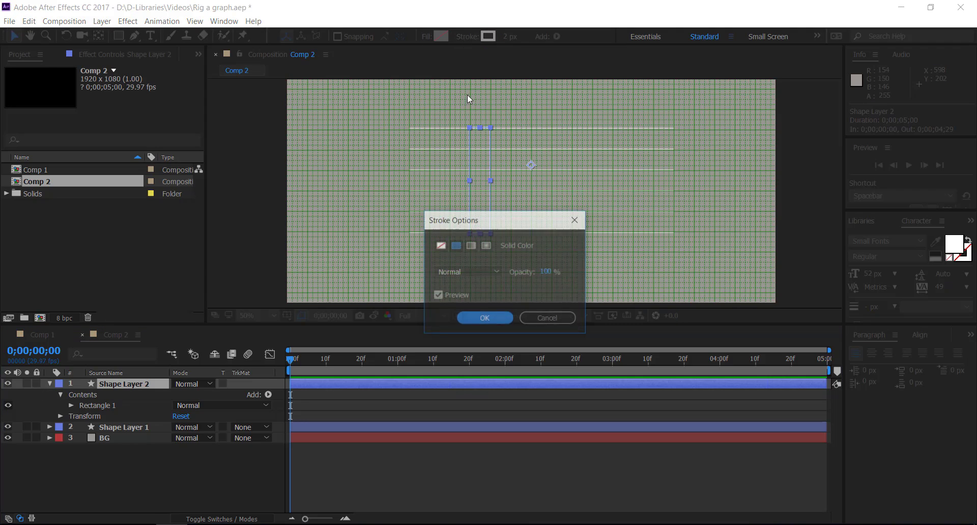
{"action": "left_click", "coordinate": [440, 245]}
{"action": "left_click", "coordinate": [463, 319]}
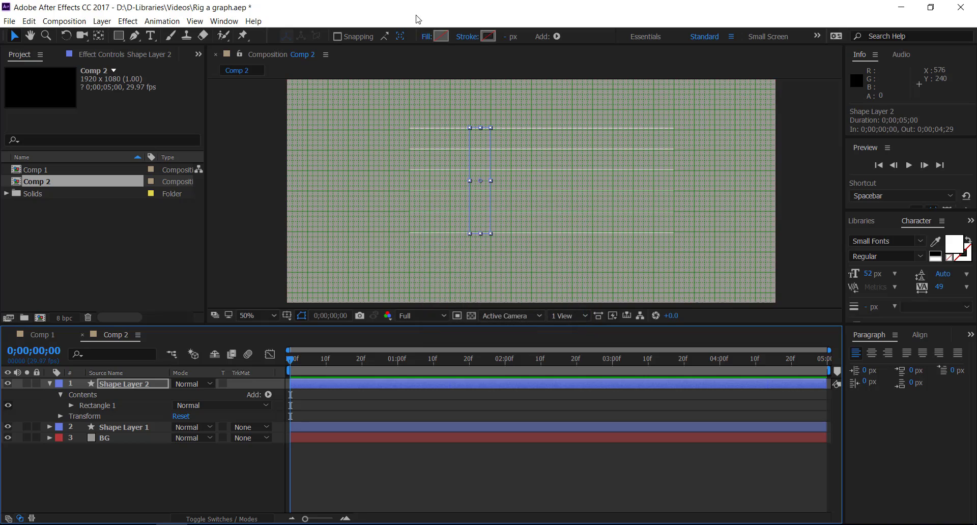
{"action": "left_click", "coordinate": [427, 37]}
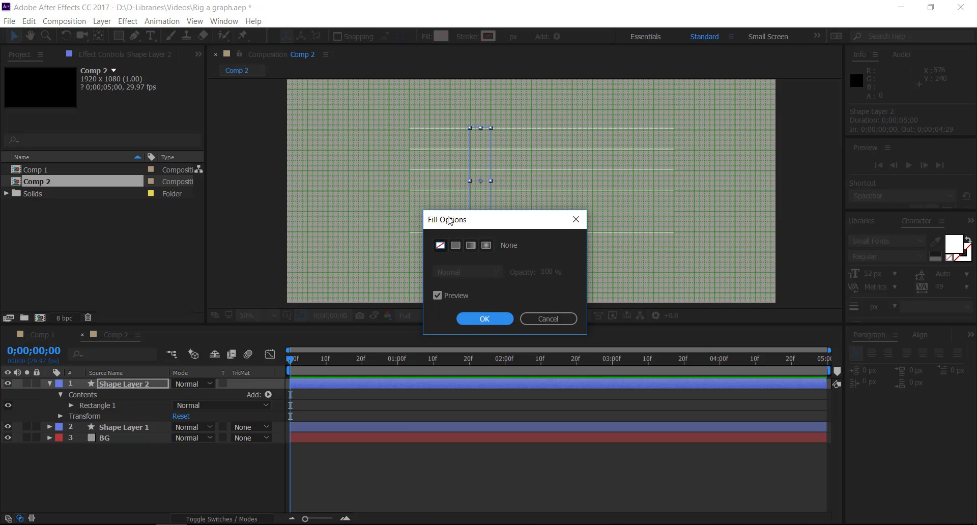
{"action": "left_click", "coordinate": [456, 246]}
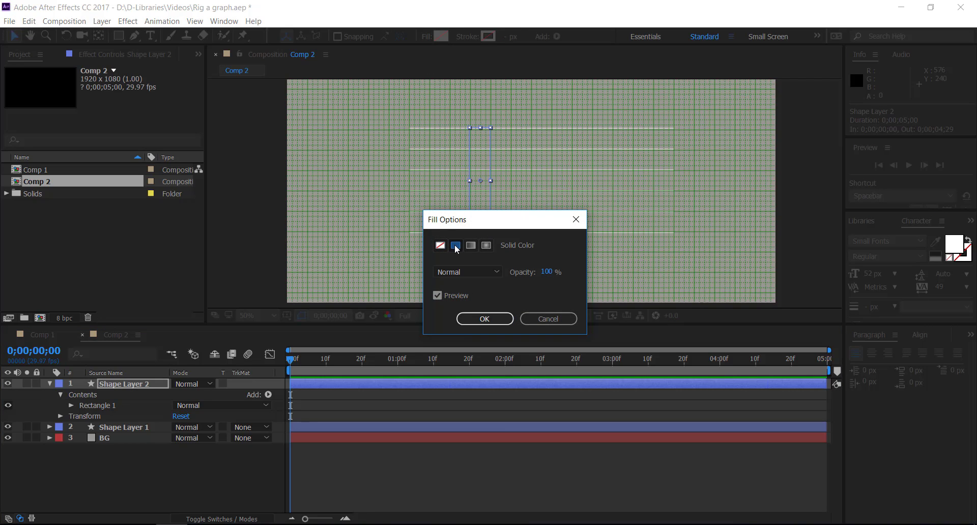
{"action": "left_click", "coordinate": [465, 319]}
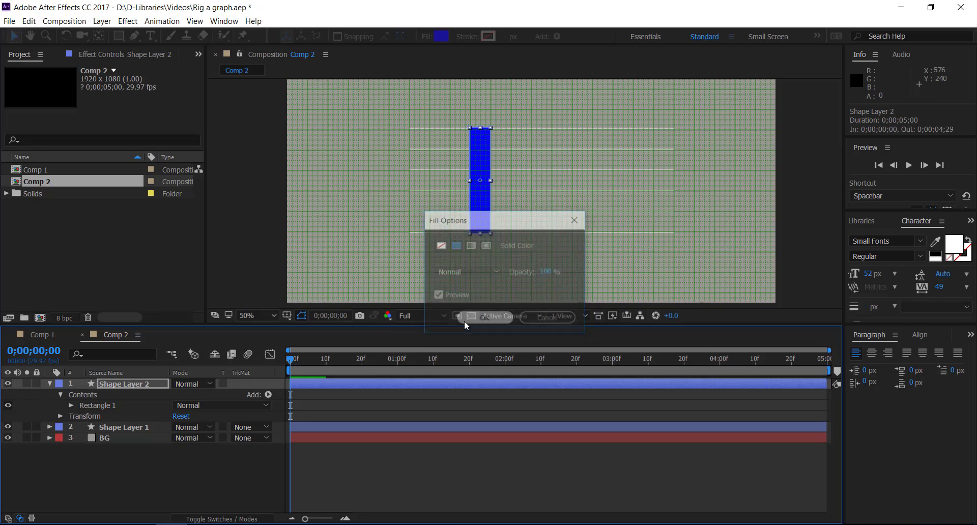
{"action": "left_click", "coordinate": [159, 465]}
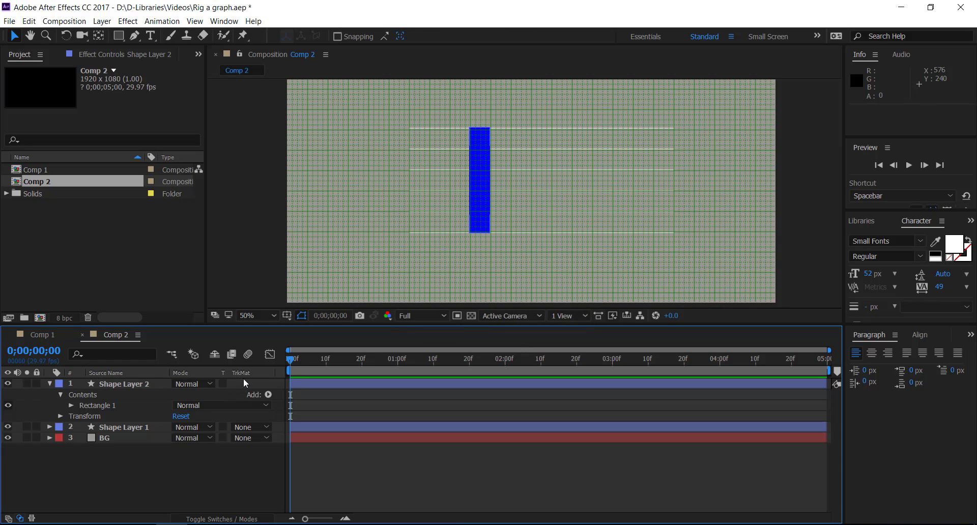
Hide the composition grid and collapse the properties of Shape Layer 2
{"action": "left_click", "coordinate": [301, 318]}
{"action": "left_click", "coordinate": [319, 359]}
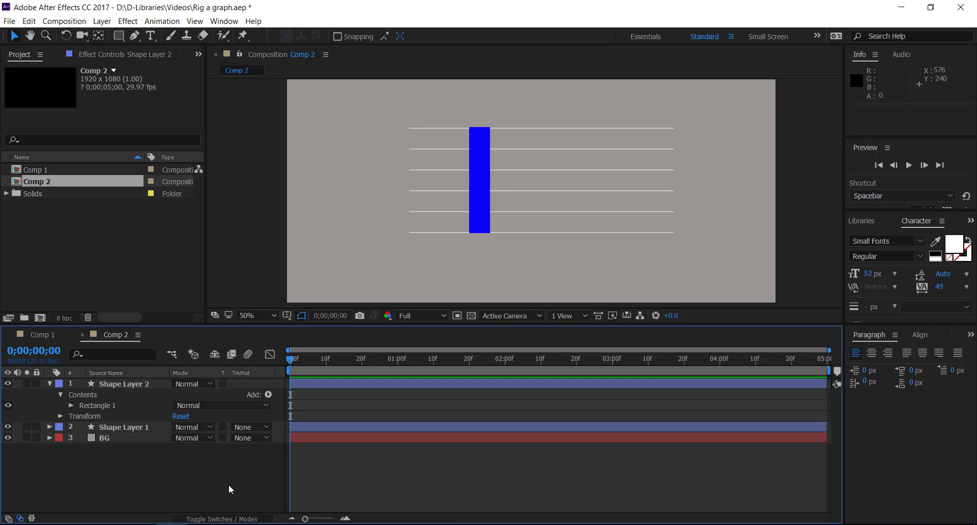
{"action": "left_click", "coordinate": [50, 384]}
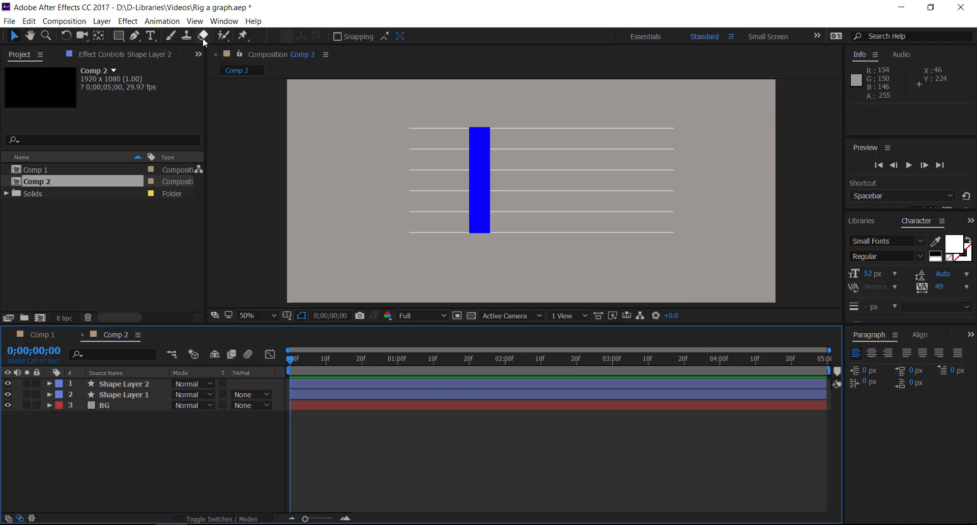
Add a text label "0" to the left of the lowest scale line and align it with that line at position 386, 822
{"action": "left_click", "coordinate": [150, 35]}
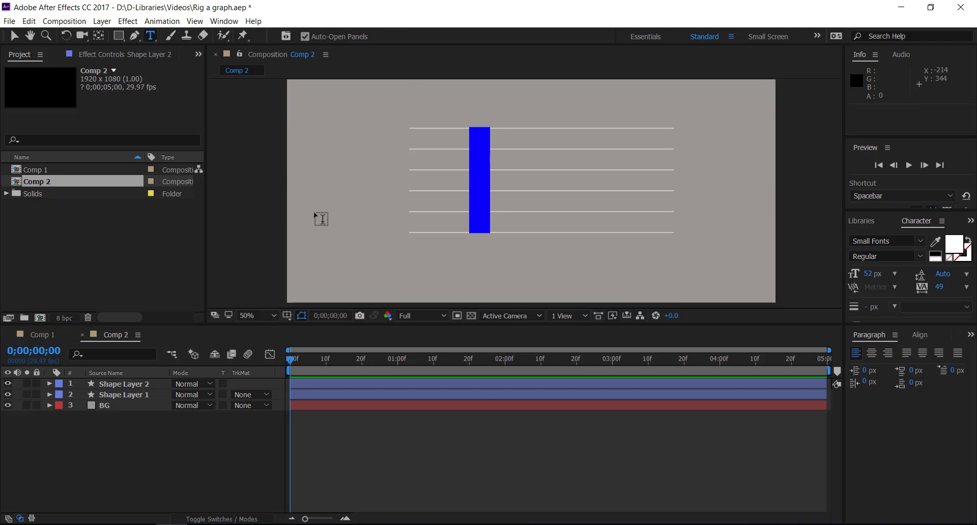
{"action": "left_click", "coordinate": [380, 230]}
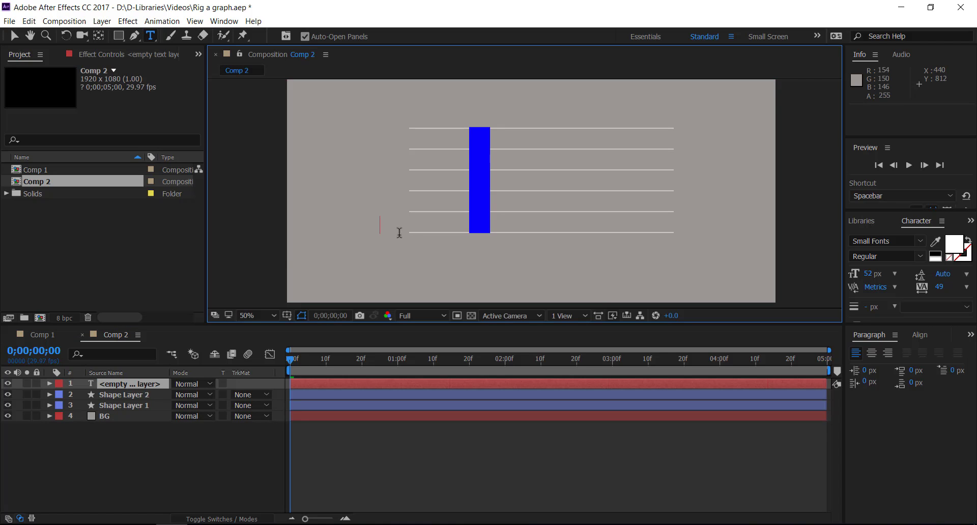
{"action": "type", "text": "0"}
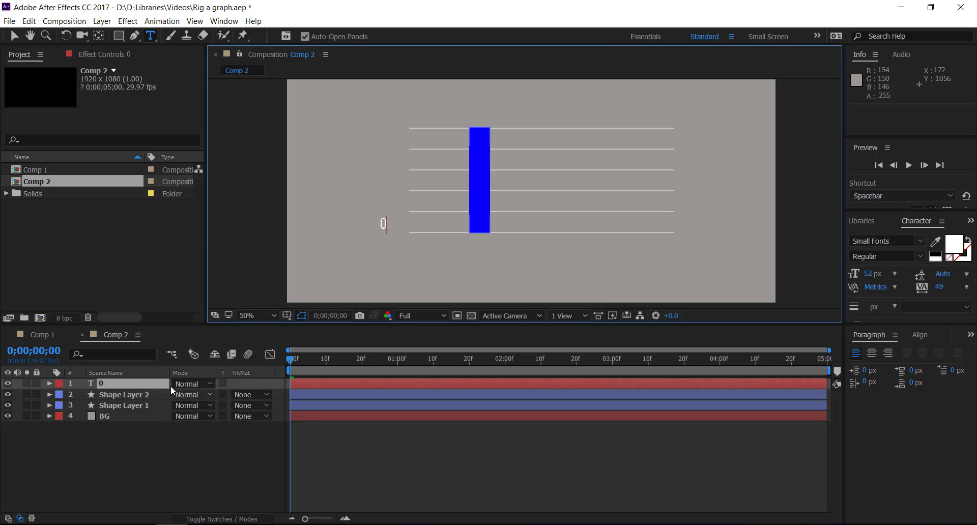
{"action": "left_click", "coordinate": [150, 382]}
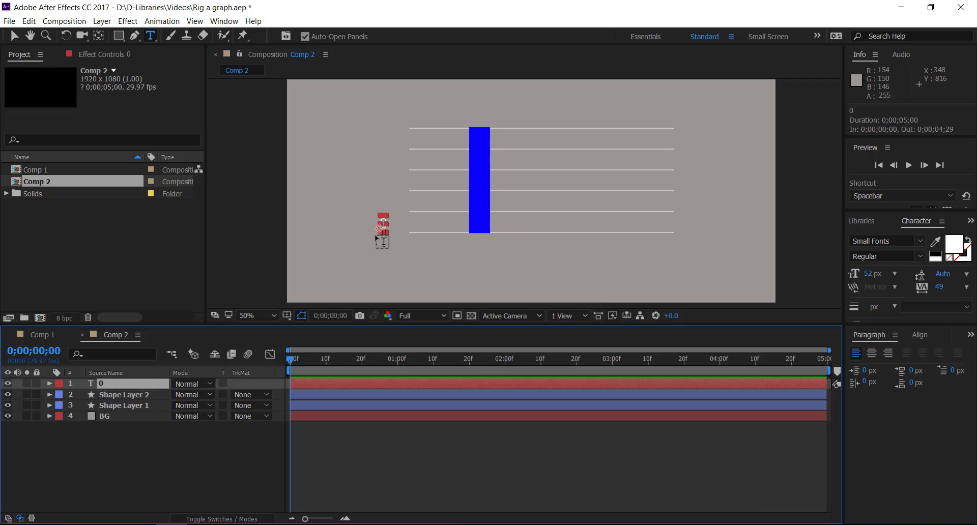
{"action": "key", "text": "v"}
{"action": "left_click_drag", "start_coordinate": [378, 230], "coordinate": [383, 237]}
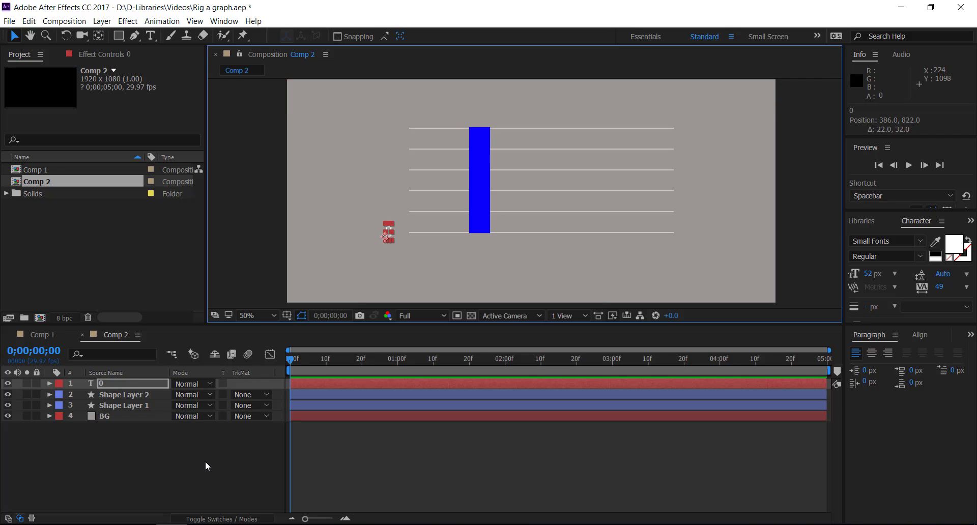
Duplicate the "0" label, move the copy up to position 386, 732 beside the second-lowest scale line, and change its text to 20
{"action": "key", "text": "ctrl+d"}
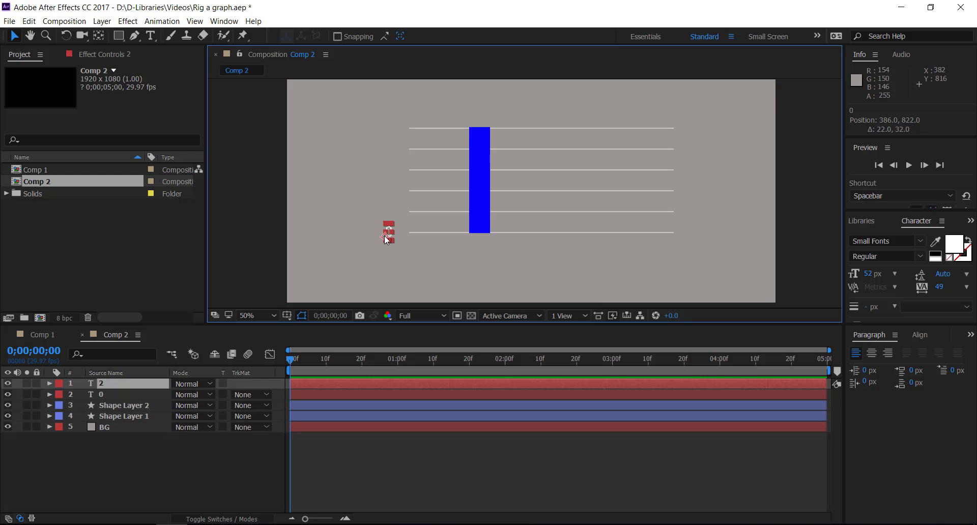
{"action": "left_click_drag", "start_coordinate": [385, 236], "coordinate": [384, 213]}
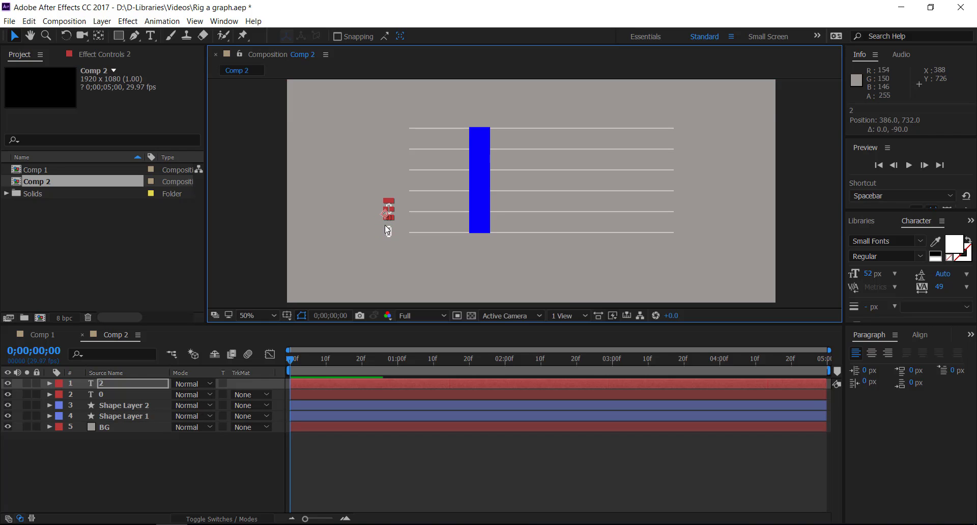
{"action": "double_click", "coordinate": [153, 381]}
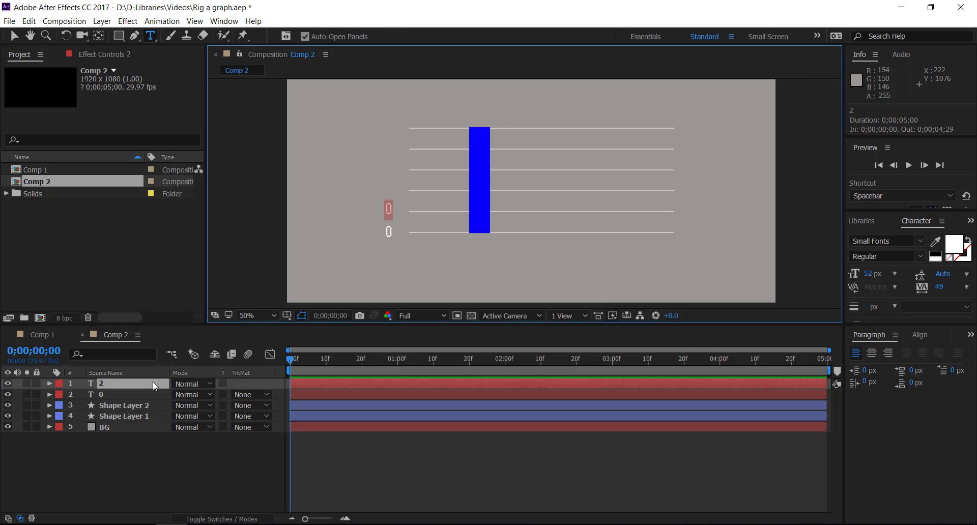
{"action": "type", "text": "20"}
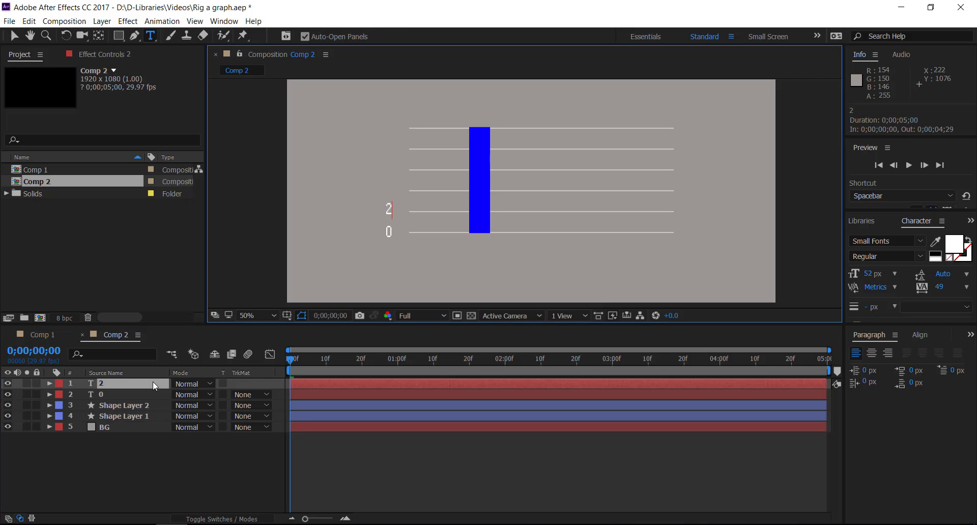
Shift the "0" label right to position 410, 822 so it lines up under the last digit of the 20 label
{"action": "left_click", "coordinate": [152, 382]}
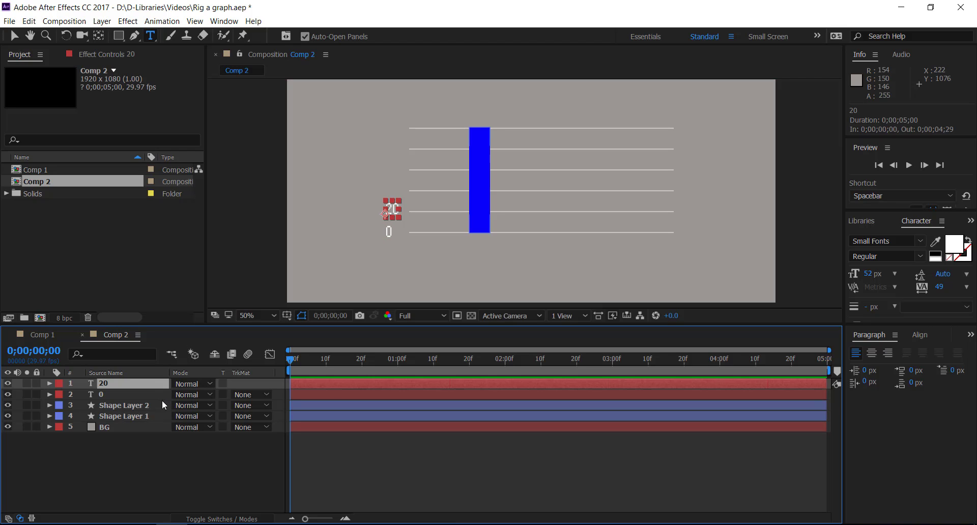
{"action": "left_click", "coordinate": [154, 395]}
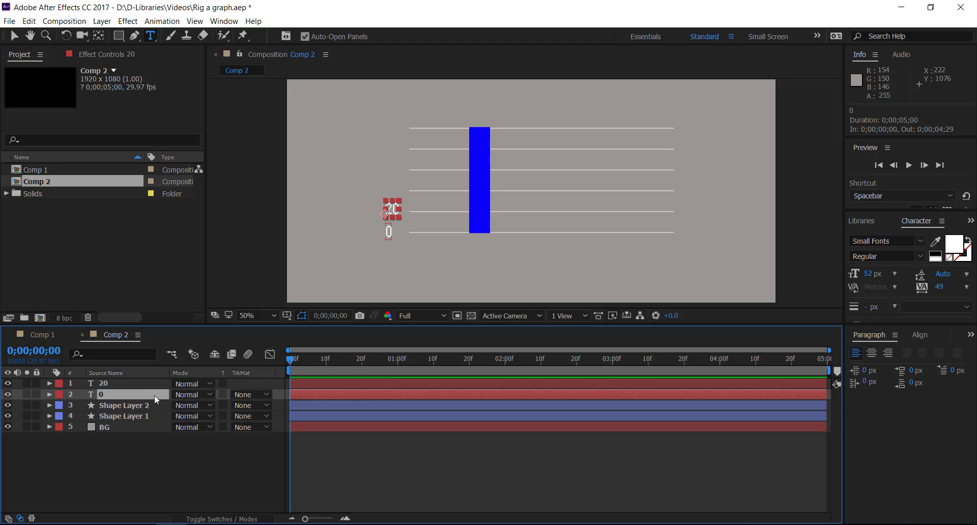
{"action": "double_click", "coordinate": [390, 233]}
{"action": "key", "text": "Escape"}
{"action": "left_click_drag", "start_coordinate": [383, 237], "coordinate": [393, 238]}
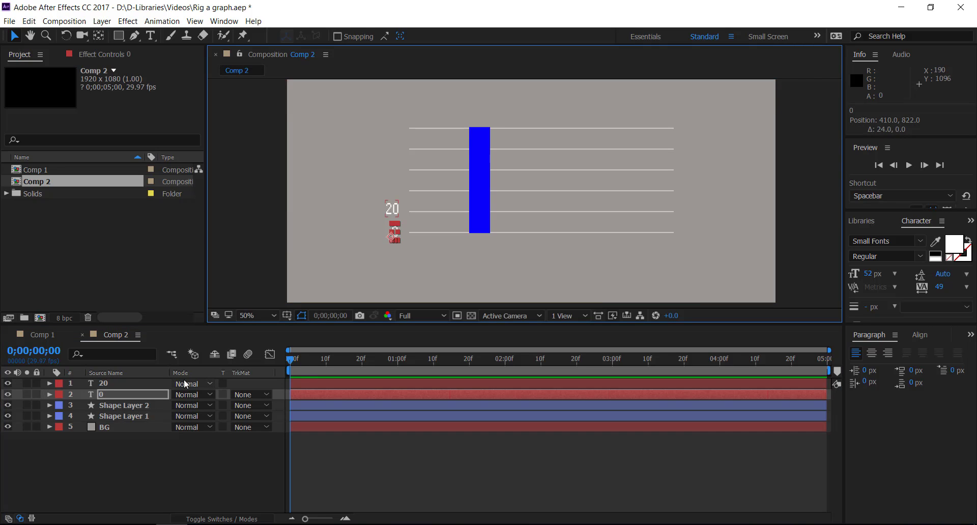
Duplicate the 20 label, move the copy up to position 386, 636 beside the third-lowest scale line, and change its text to 40
{"action": "left_click", "coordinate": [150, 384]}
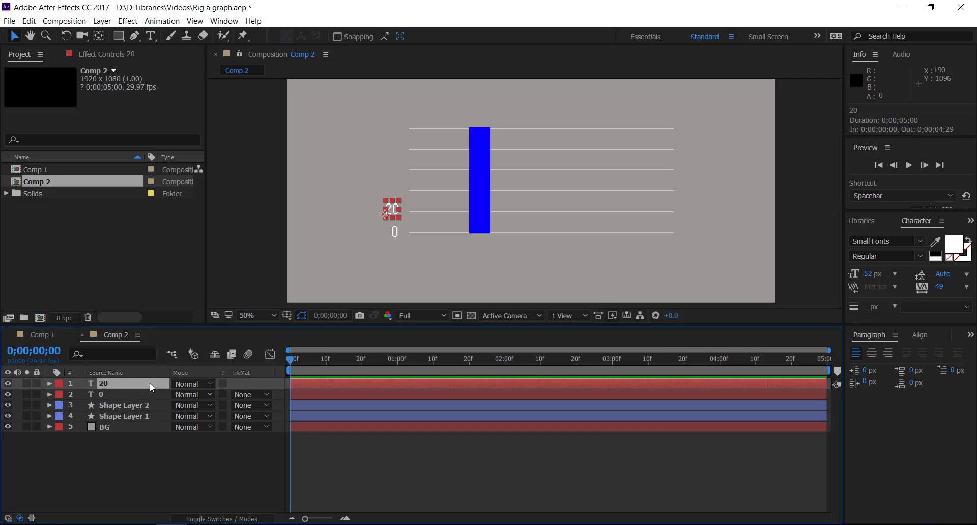
{"action": "key", "text": "ctrl+d"}
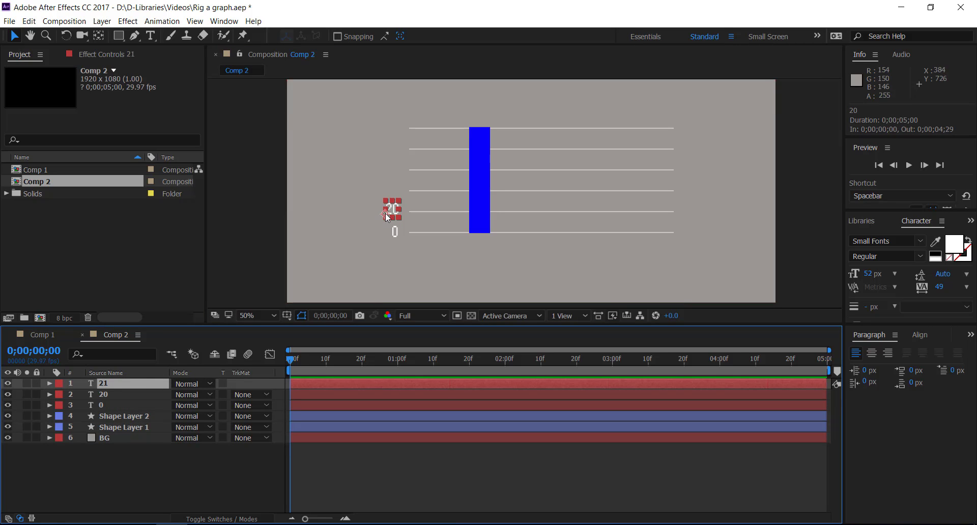
{"action": "left_click_drag", "start_coordinate": [386, 214], "coordinate": [389, 189]}
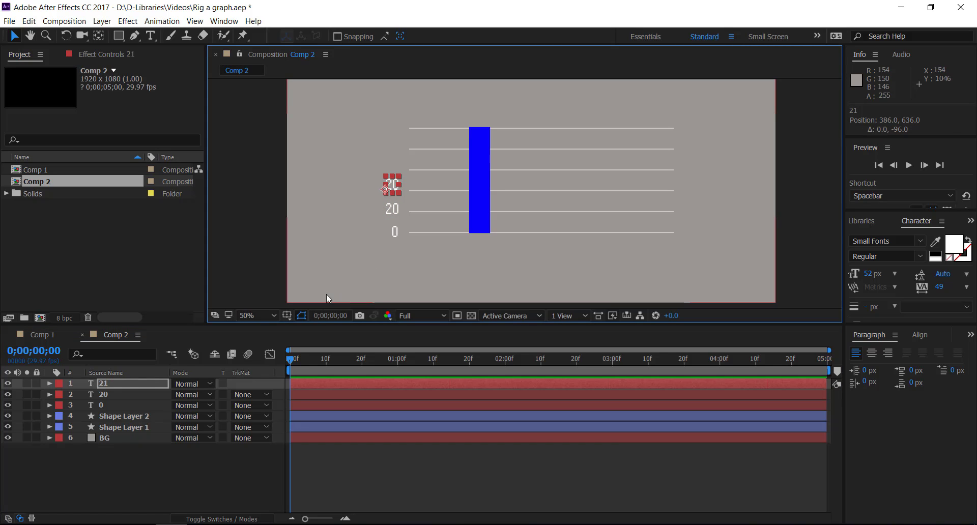
{"action": "double_click", "coordinate": [130, 382]}
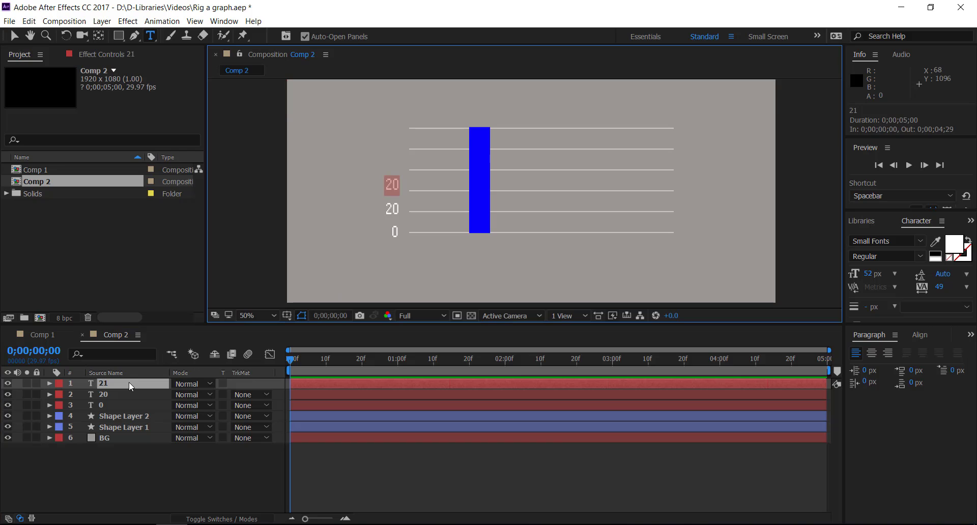
{"action": "type", "text": "40"}
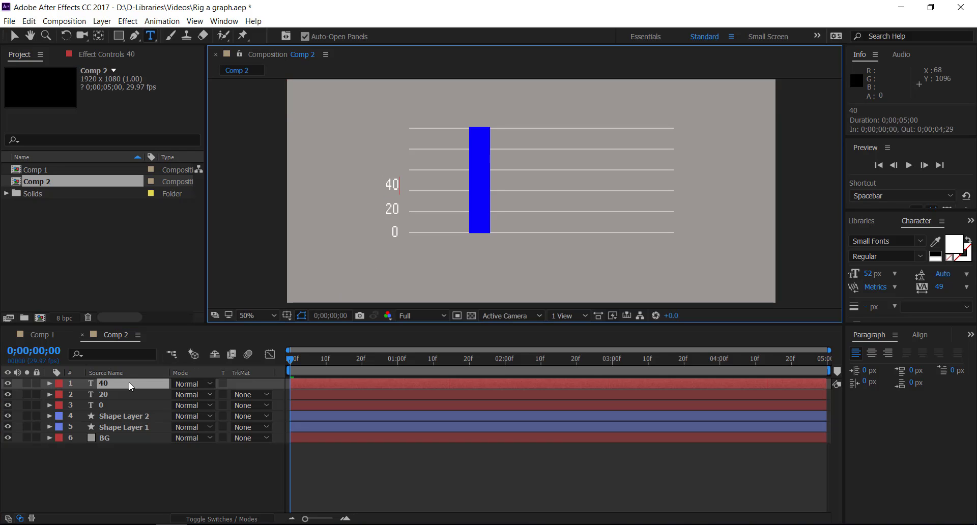
{"action": "left_click", "coordinate": [129, 383]}
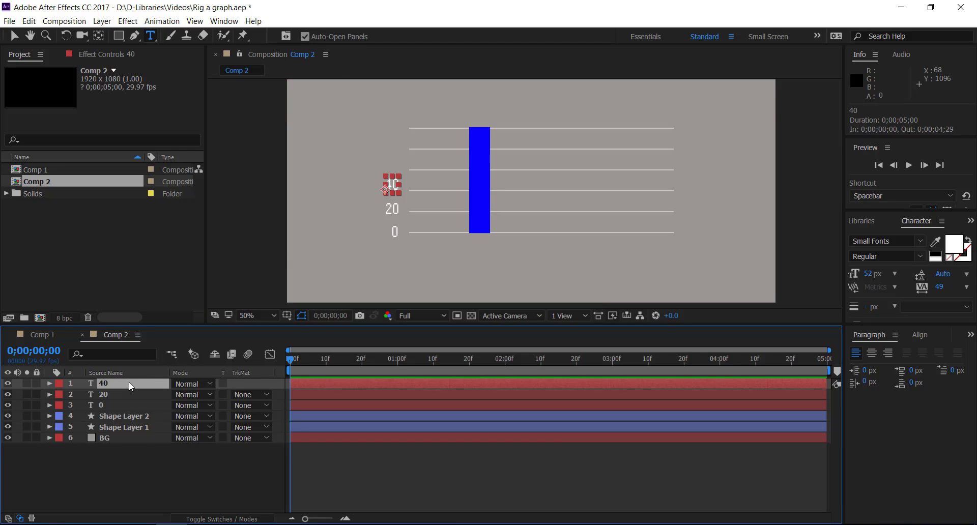
Duplicate the 40 label, move the copy up to position 386, 554 beside the fourth-lowest scale line, and change its text to 60
{"action": "key", "text": "ctrl+d"}
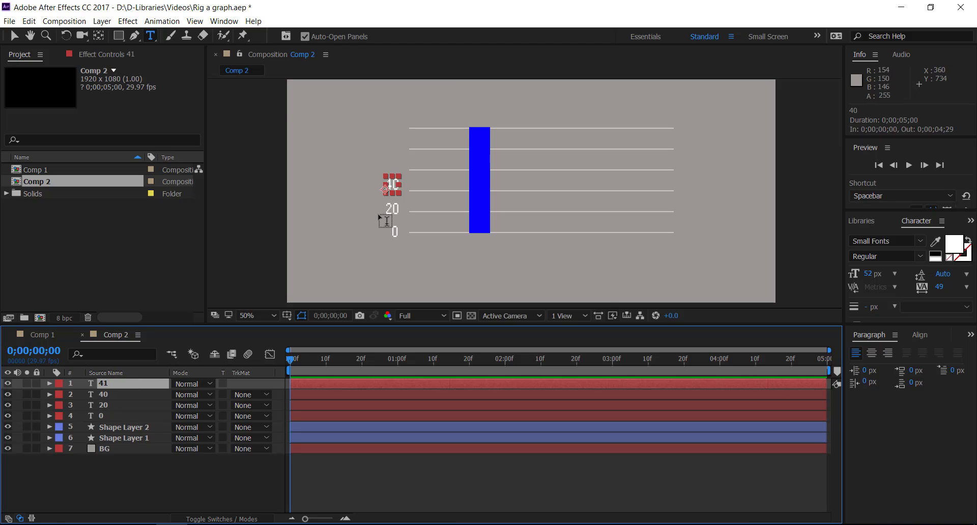
{"action": "key", "text": "v"}
{"action": "left_click_drag", "start_coordinate": [386, 188], "coordinate": [387, 170]}
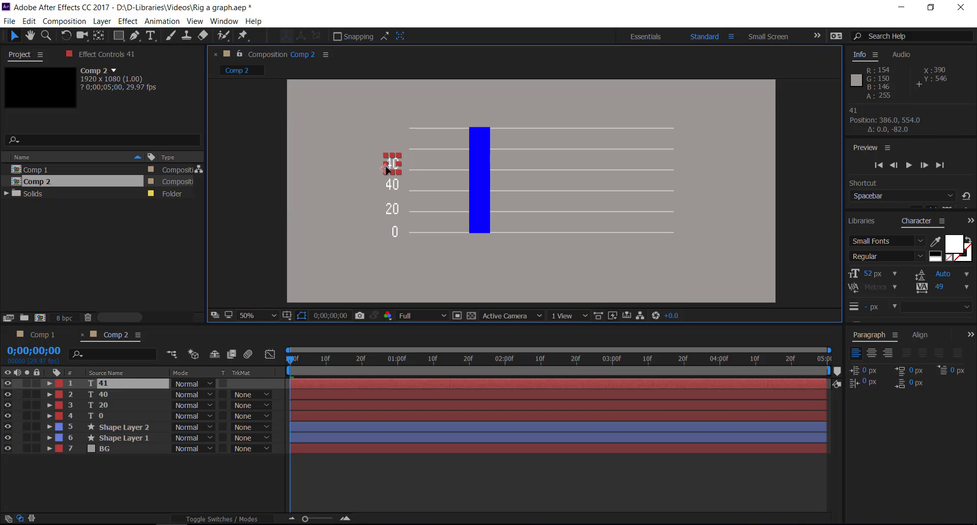
{"action": "double_click", "coordinate": [135, 382]}
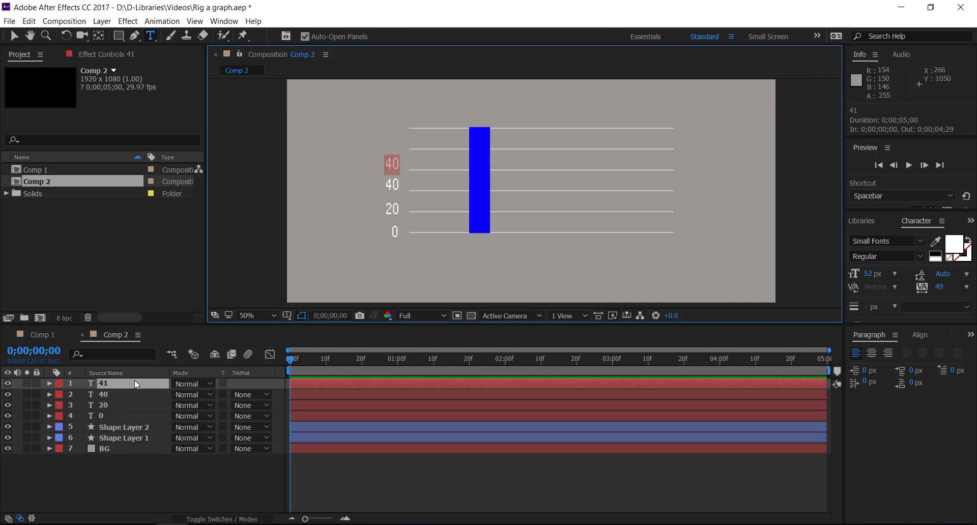
{"action": "type", "text": "60"}
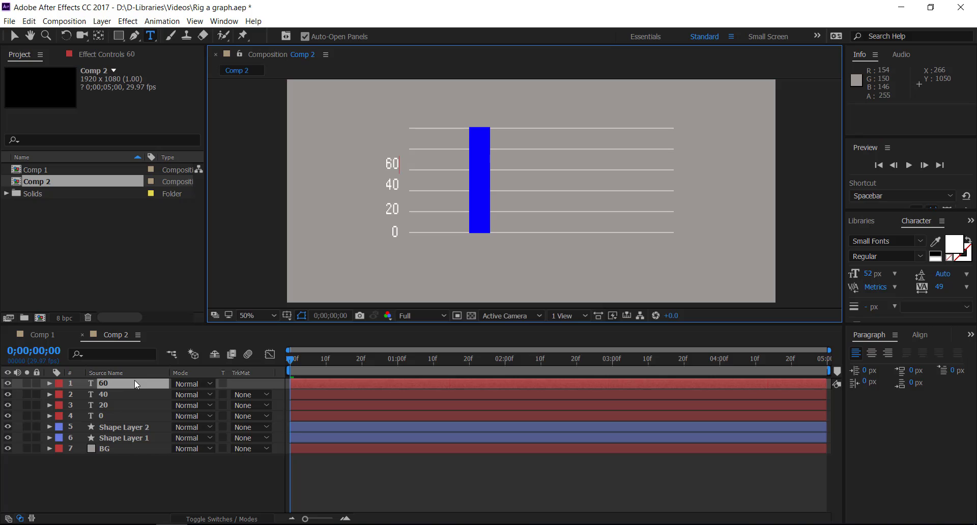
{"action": "left_click", "coordinate": [134, 382]}
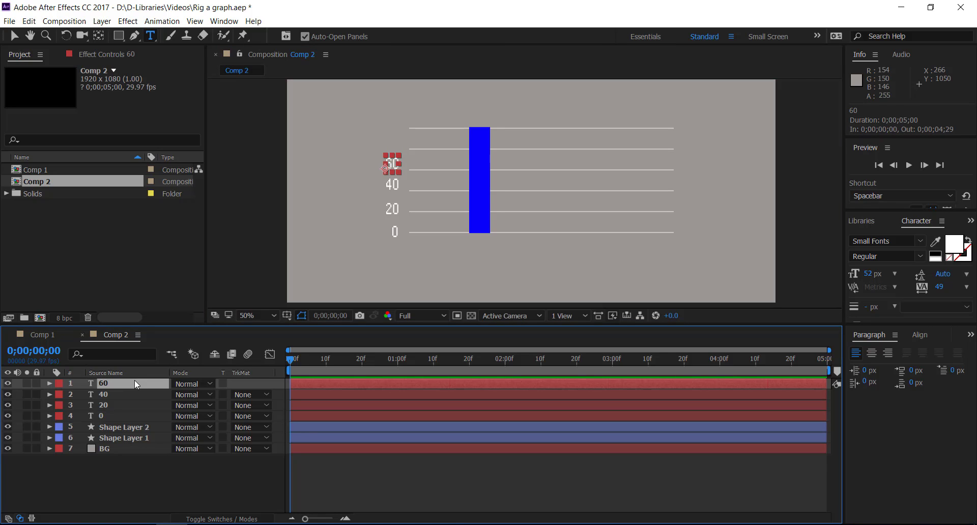
Duplicate the 60 label, move the copy up to position 386, 472 beside the second-highest scale line, and change its text to 80
{"action": "key", "text": "ctrl+d"}
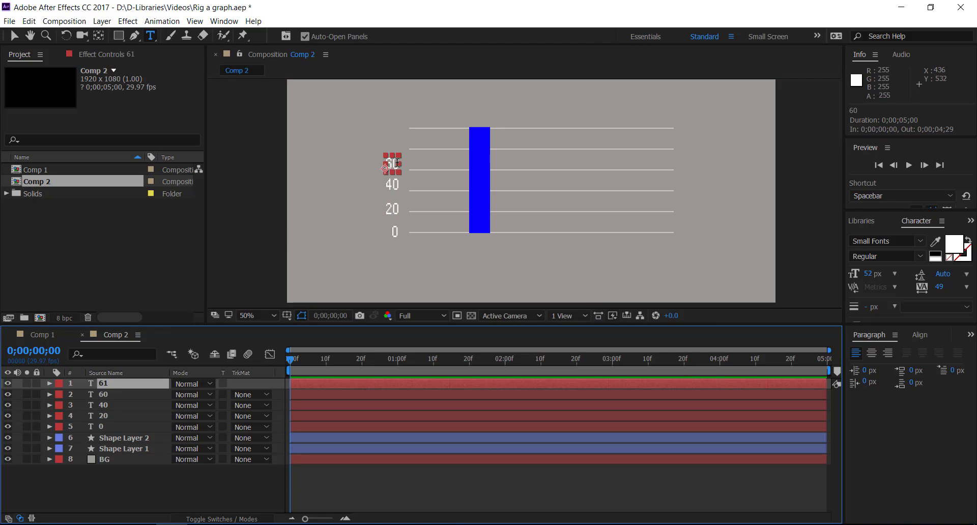
{"action": "key", "text": "v"}
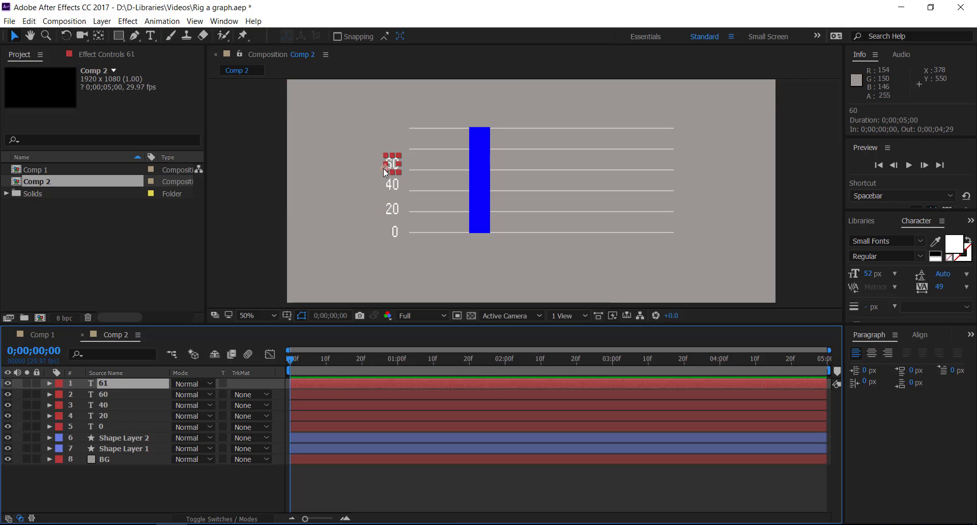
{"action": "left_click_drag", "start_coordinate": [383, 169], "coordinate": [387, 148]}
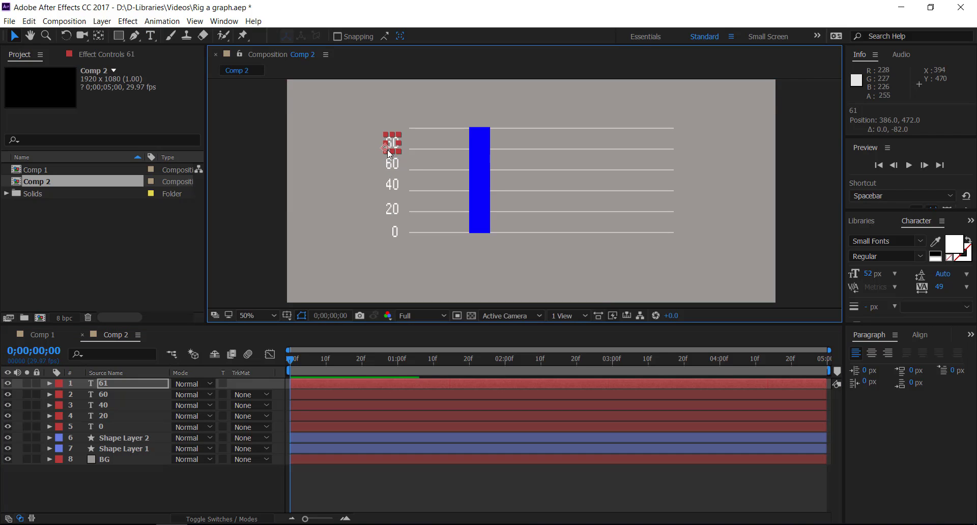
{"action": "double_click", "coordinate": [121, 383]}
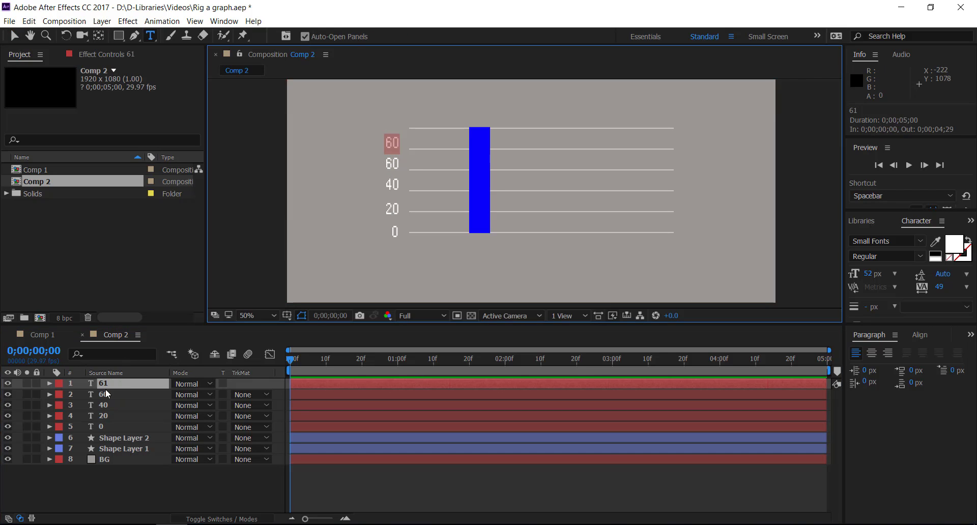
{"action": "type", "text": "80"}
{"action": "key", "text": "KP_Enter"}
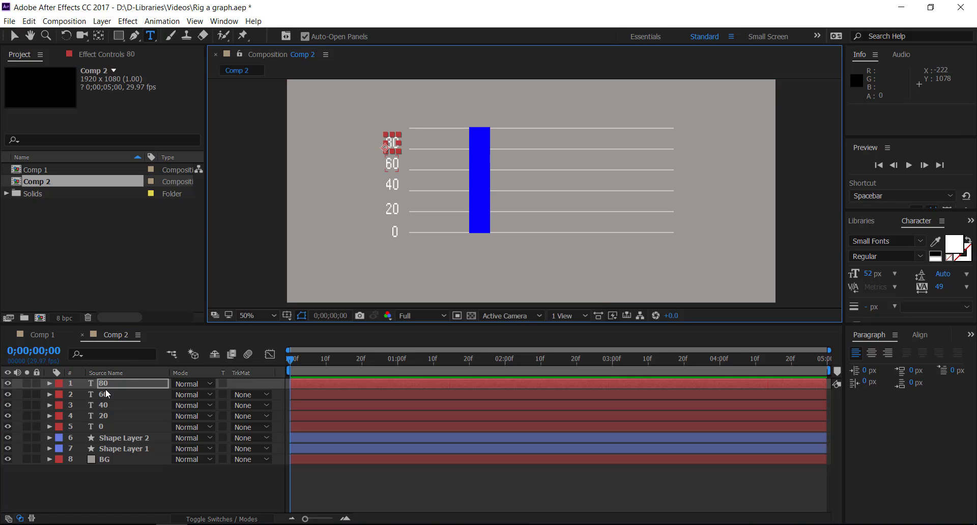
Duplicate the 80 label, move the copy up to position 386, 394 beside the highest scale line, and change its text to 100
{"action": "left_click", "coordinate": [119, 382]}
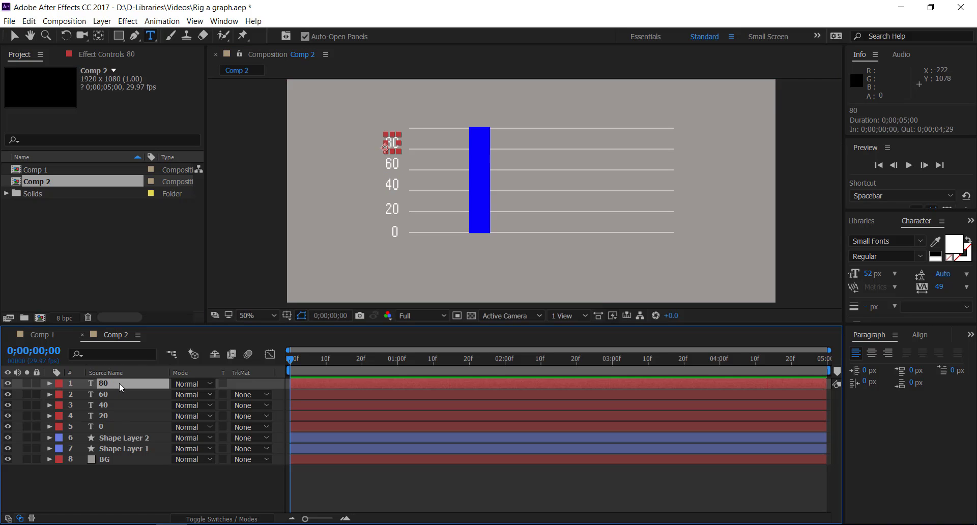
{"action": "key", "text": "ctrl+d"}
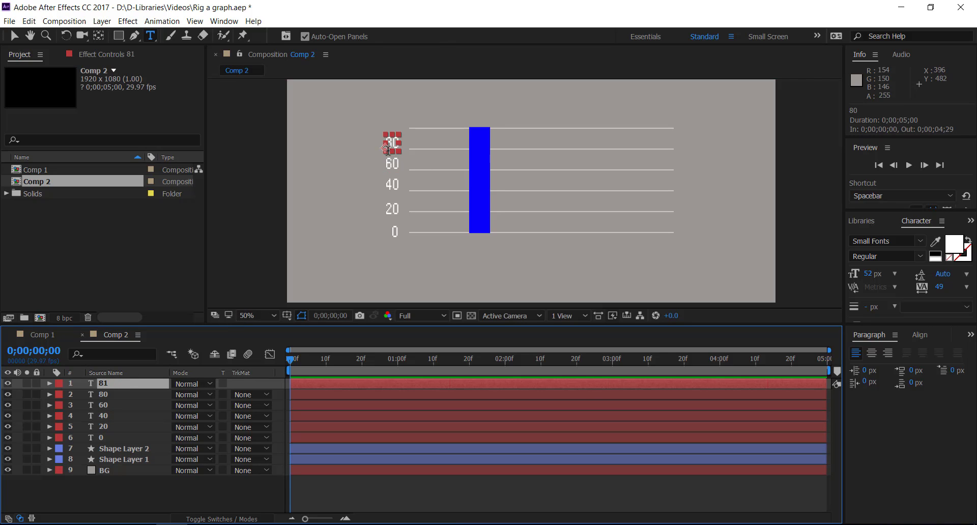
{"action": "key", "text": "v"}
{"action": "left_click_drag", "start_coordinate": [386, 146], "coordinate": [389, 129]}
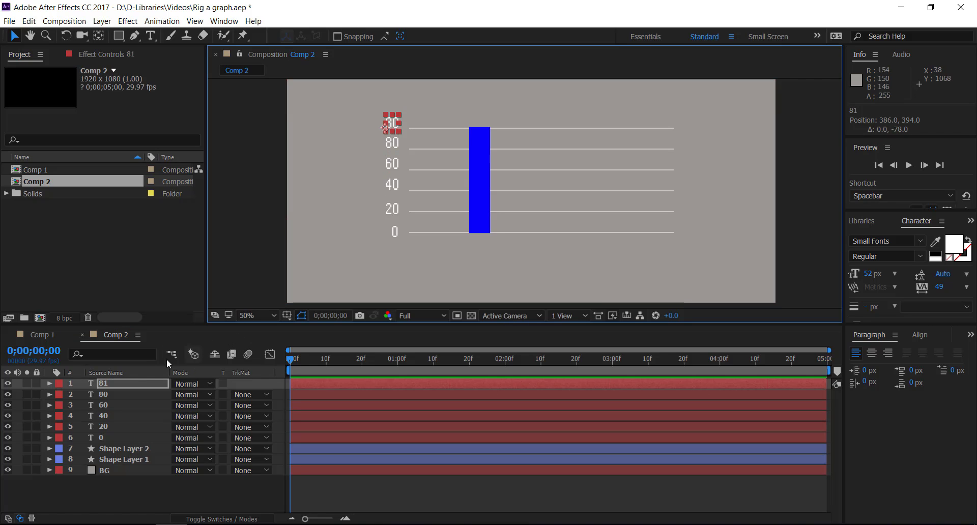
{"action": "double_click", "coordinate": [127, 386]}
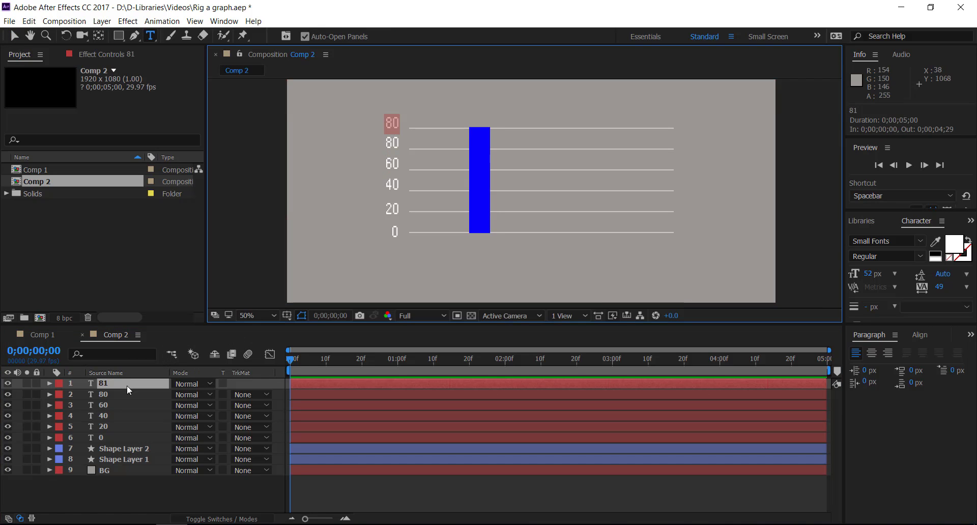
{"action": "type", "text": "100"}
{"action": "left_click", "coordinate": [130, 382]}
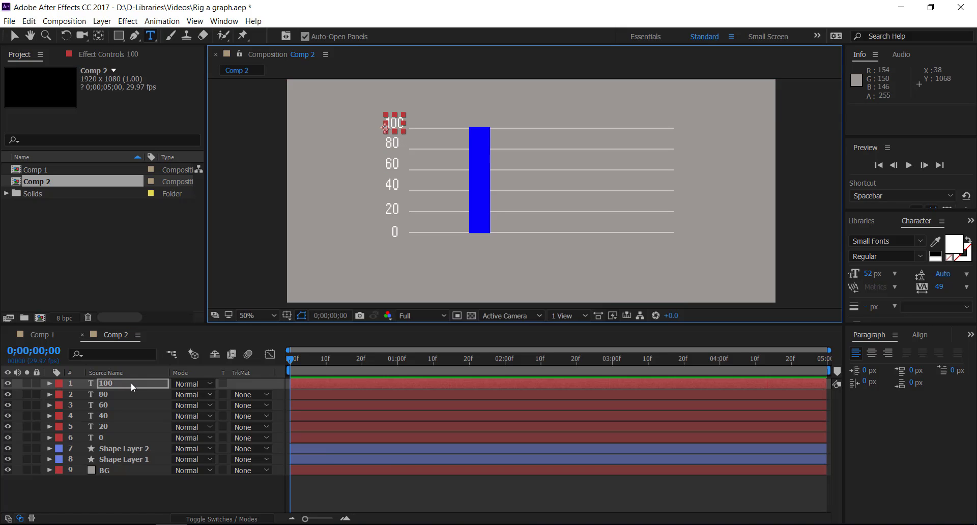
Shift the 100 label left to position 366, 394 so its last digit aligns with the labels below, and deselect it
{"action": "key", "text": "v"}
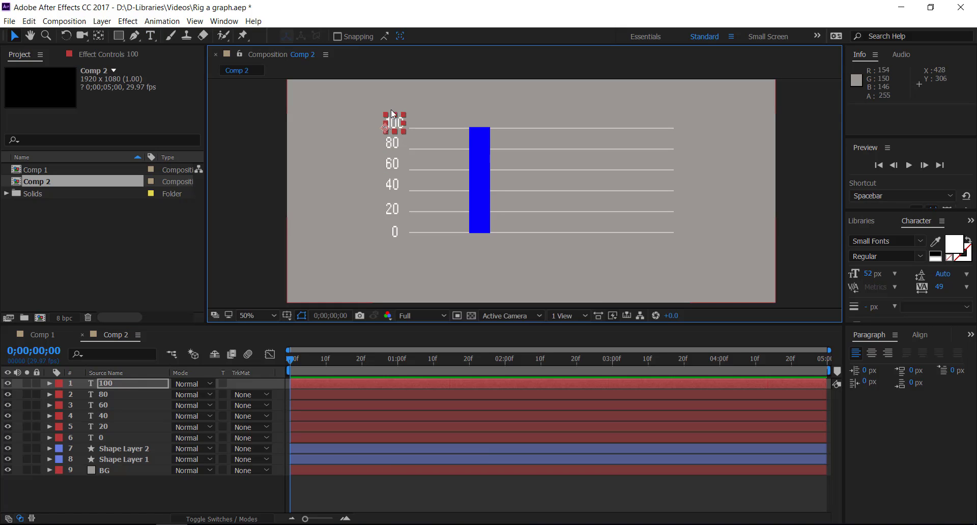
{"action": "key", "text": "shift+Left"}
{"action": "left_click_drag", "start_coordinate": [383, 130], "coordinate": [378, 130]}
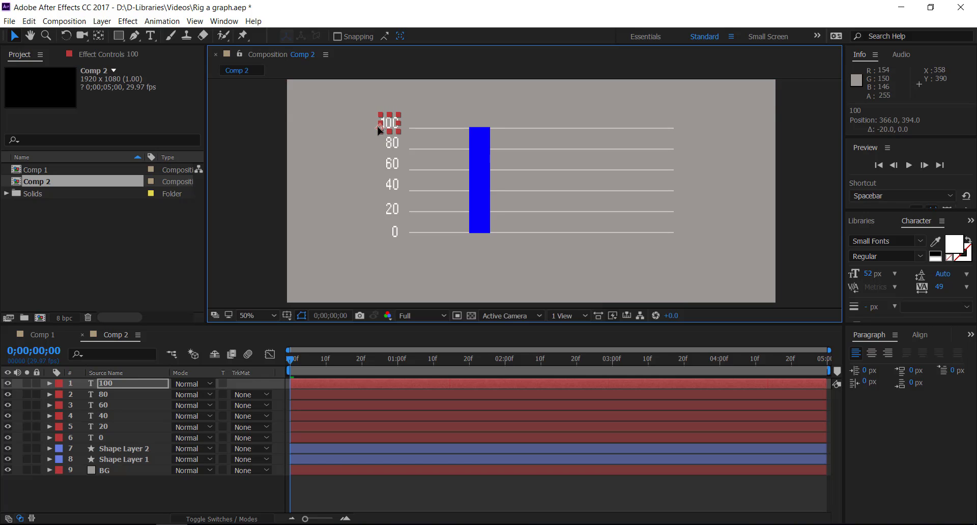
{"action": "left_click", "coordinate": [219, 492]}
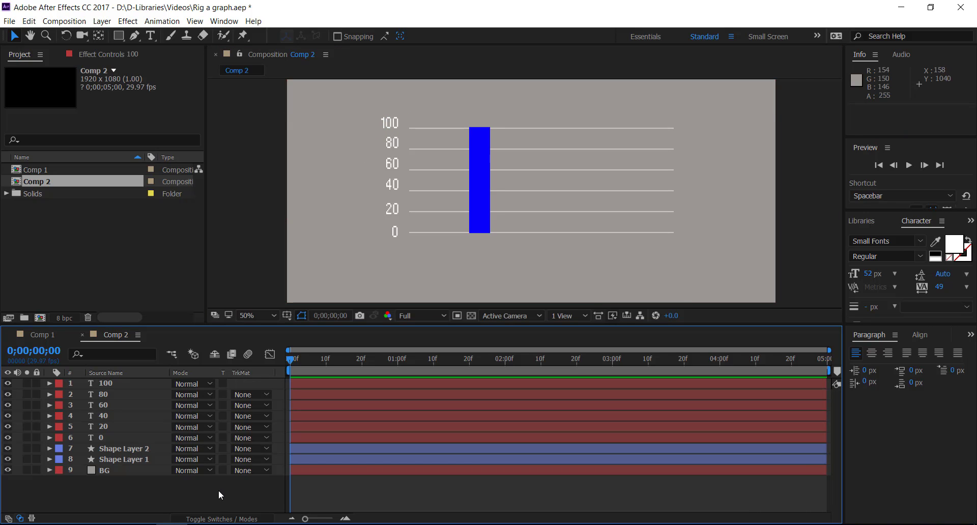
Rename Shape Layer 2 to BAR1 and move it to the top of the layer stack
{"action": "left_click", "coordinate": [120, 447]}
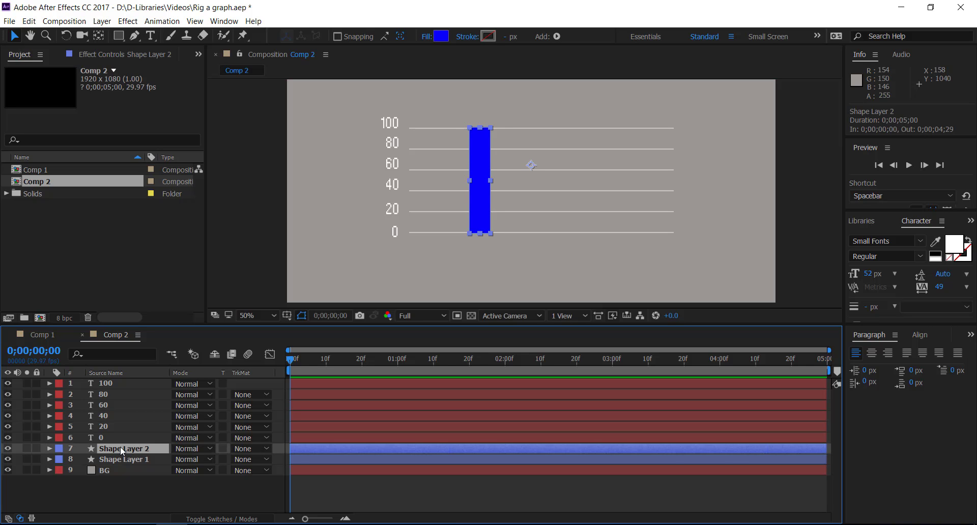
{"action": "right_click", "coordinate": [120, 447]}
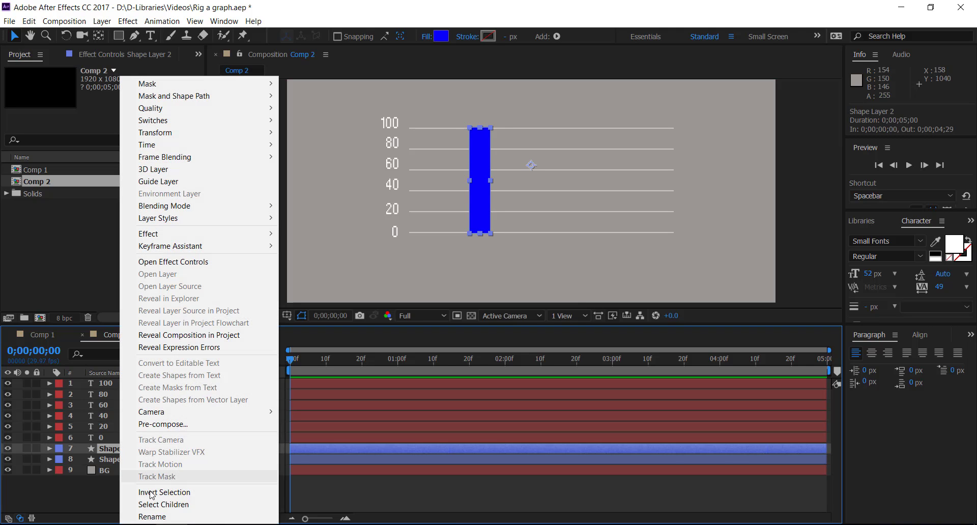
{"action": "left_click", "coordinate": [159, 517]}
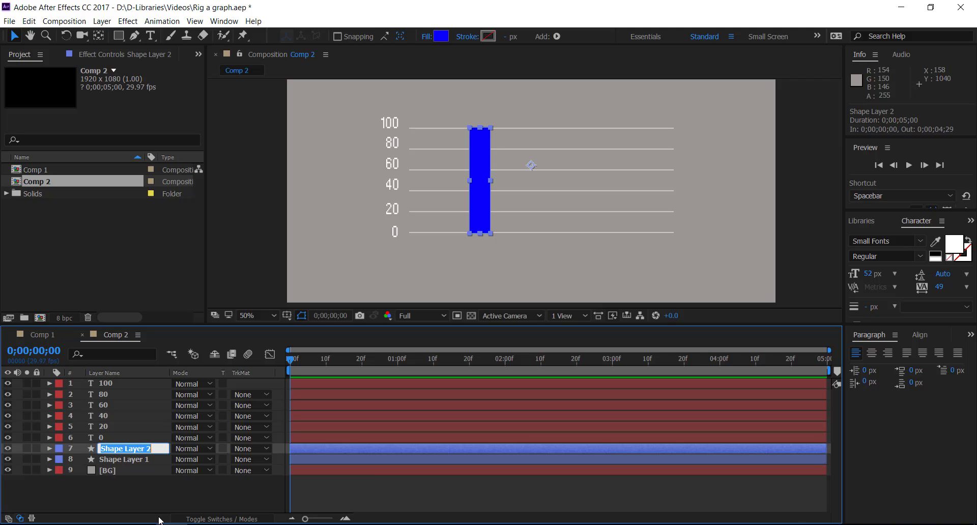
{"action": "type", "text": "BAR"}
{"action": "type", "text": "1"}
{"action": "key", "text": "Return"}
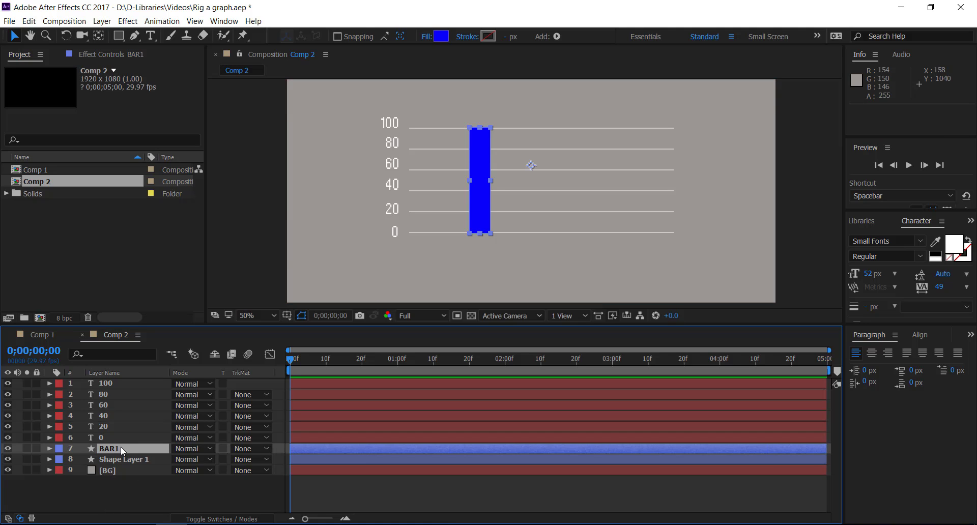
{"action": "left_click_drag", "start_coordinate": [121, 447], "coordinate": [118, 377]}
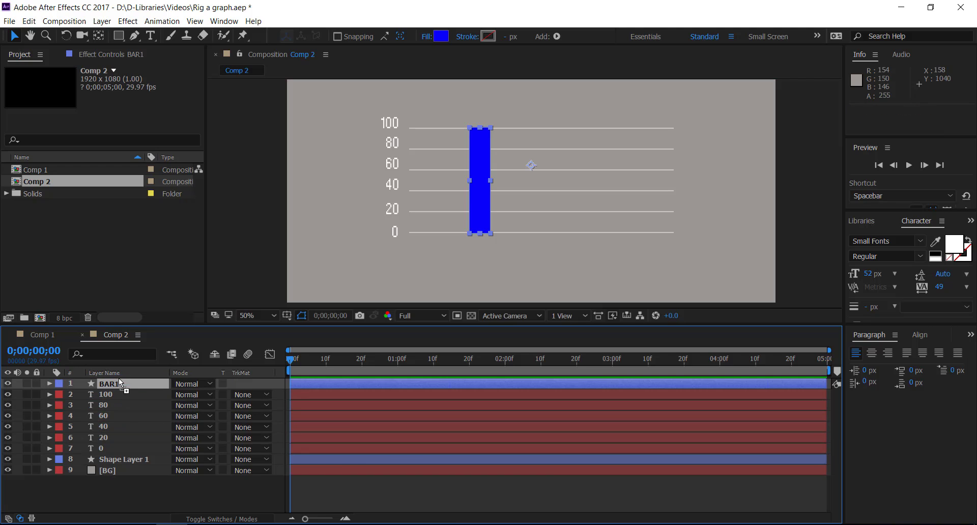
{"action": "left_click", "coordinate": [130, 503]}
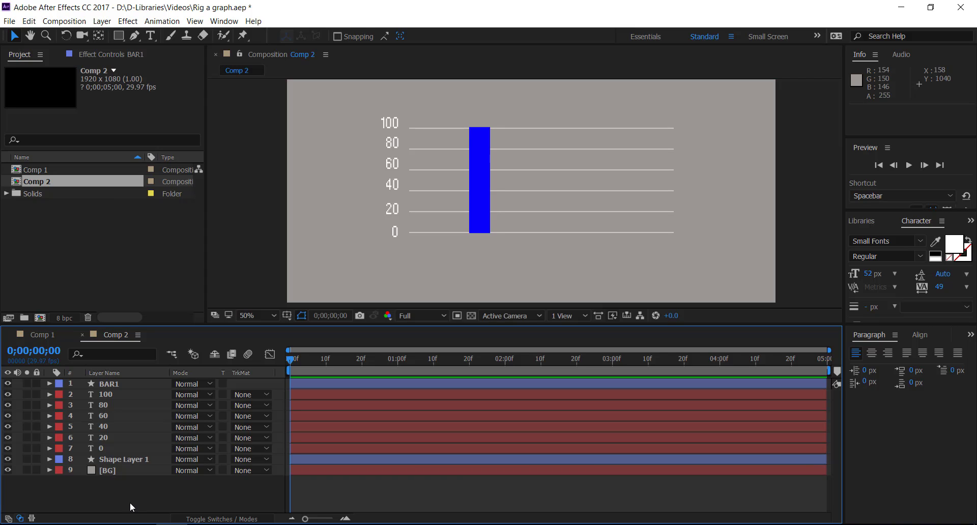
Duplicate the 0 scale label and move the copy to position 602, 858, just below the baseline
{"action": "left_click", "coordinate": [112, 446]}
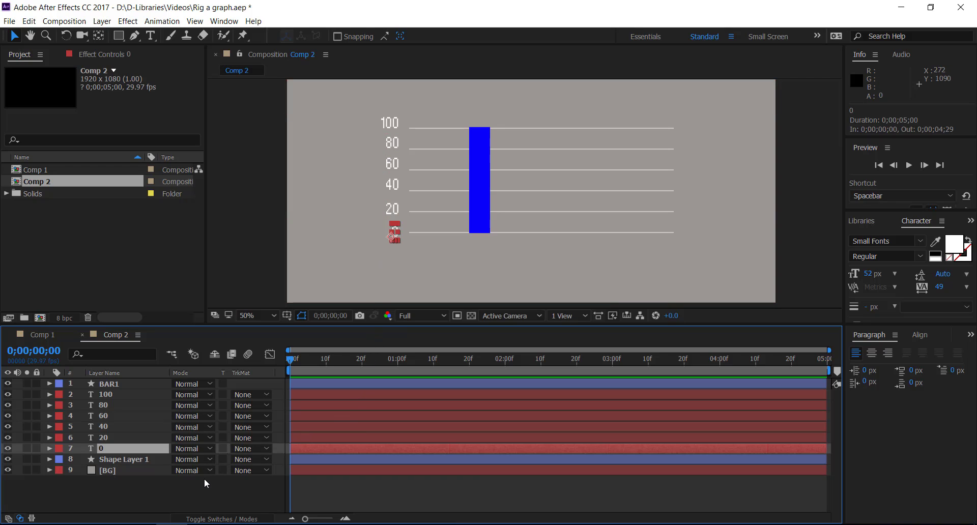
{"action": "key", "text": "ctrl+d"}
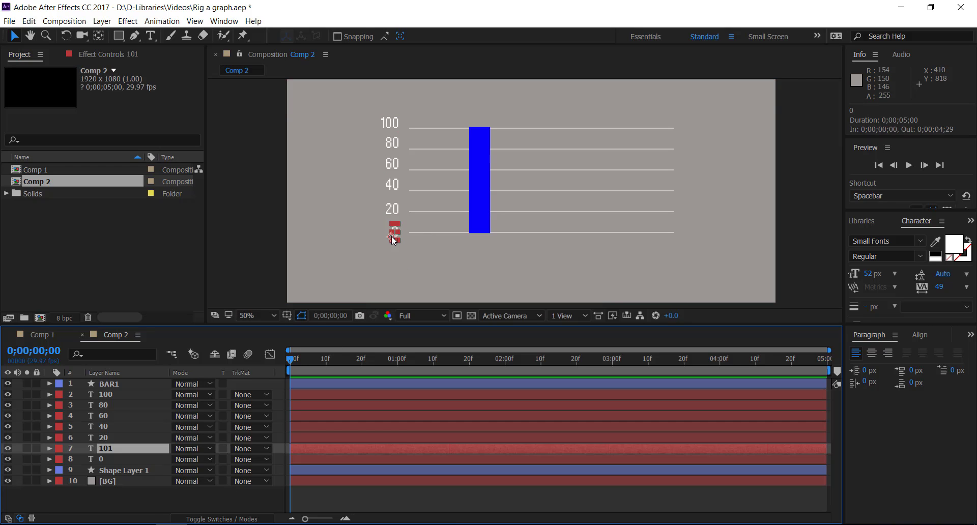
{"action": "left_click_drag", "start_coordinate": [394, 239], "coordinate": [440, 249]}
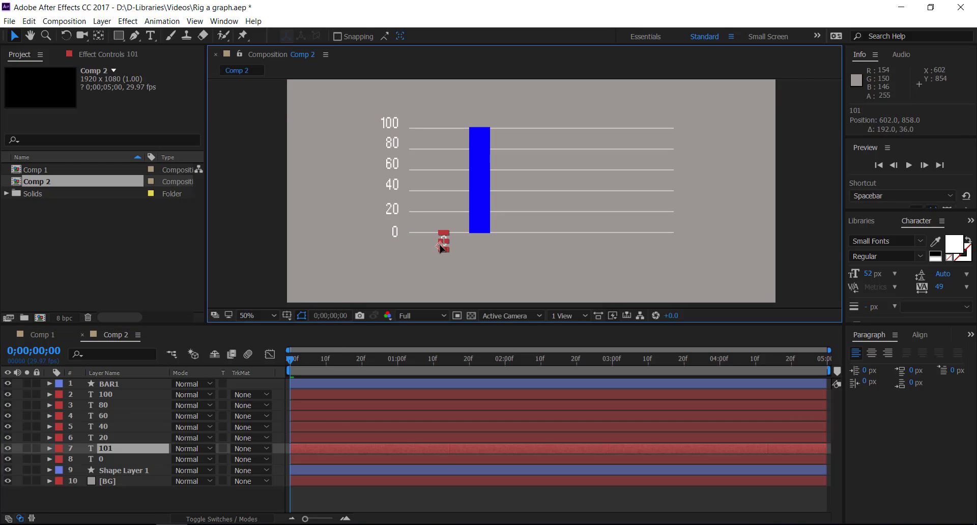
Show the composition grid and shift the copied 0 label to position 626, 864 on a grid line
{"action": "left_click", "coordinate": [287, 316]}
{"action": "left_click", "coordinate": [304, 357]}
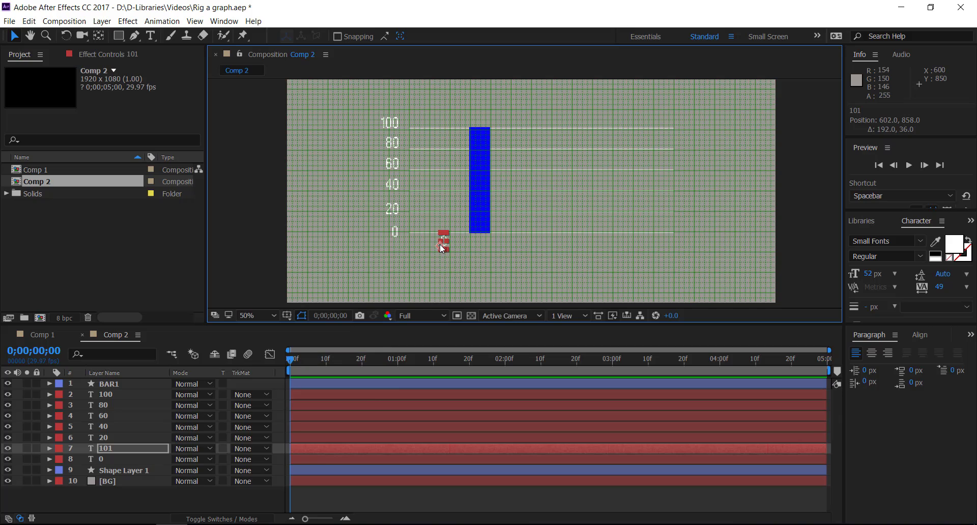
{"action": "mouse_move", "coordinate": [441, 248]}
{"action": "left_mouse_down"}
{"action": "mouse_move", "coordinate": [467, 250]}
{"action": "mouse_move", "coordinate": [451, 247]}
{"action": "left_mouse_up"}
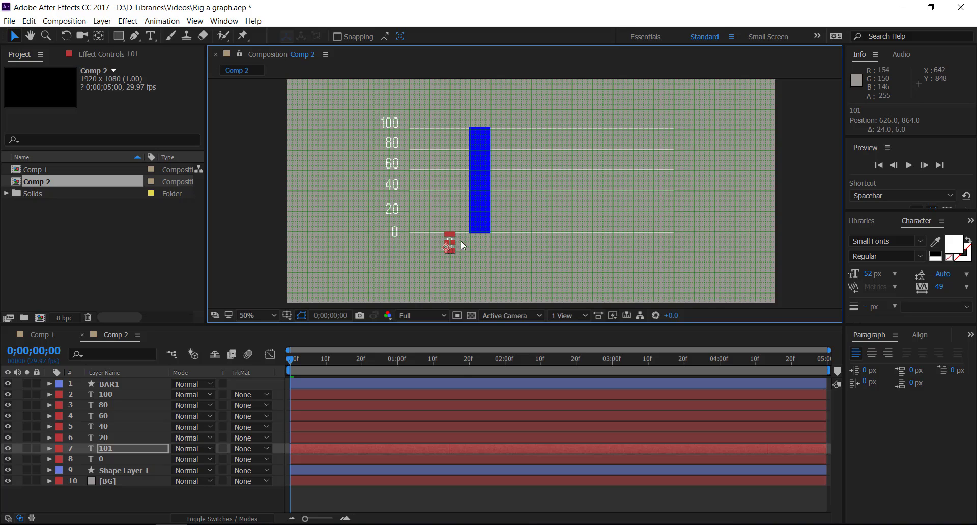
Nudge BAR1 left to about position 804, 540, aligning its edges with the grid near the start of the scale lines
{"action": "left_click", "coordinate": [476, 196]}
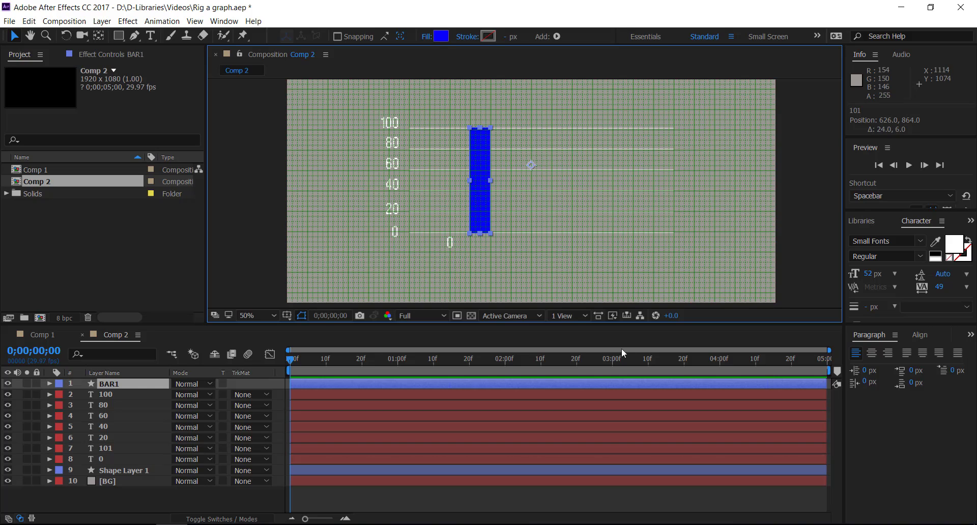
{"action": "key", "text": "Left"}
{"action": "key", "text": "Left"}
{"action": "key", "text": "Left"}
{"action": "key", "text": "Left"}
{"action": "key", "text": "Left"}
{"action": "key", "text": "Left"}
{"action": "key", "text": "Left"}
{"action": "key", "text": "Left"}
{"action": "key", "text": "Left"}
{"action": "key", "text": "Left"}
{"action": "key", "text": "Left"}
{"action": "key", "text": "Left"}
{"action": "key", "text": "Left"}
{"action": "key", "text": "Left"}
{"action": "key", "text": "Left"}
{"action": "key", "text": "Left"}
{"action": "key", "text": "Left"}
{"action": "key", "text": "Left"}
{"action": "key", "text": "Left"}
{"action": "key", "text": "Left"}
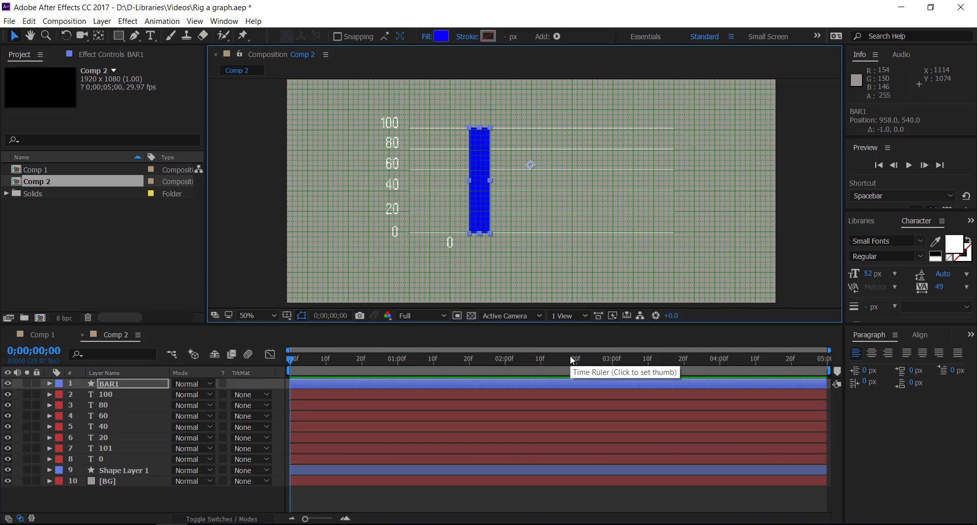
{"action": "key", "text": "Left"}
{"action": "key", "text": "Left"}
{"action": "key", "text": "Left"}
{"action": "key", "text": "Left"}
{"action": "key", "text": "Left"}
{"action": "key", "text": "Left"}
{"action": "key", "text": "Left"}
{"action": "key", "text": "Left"}
{"action": "key", "text": "Left"}
{"action": "key", "text": "Left"}
{"action": "key", "text": "Left"}
{"action": "key", "text": "Left"}
{"action": "key", "text": "Left"}
{"action": "key", "text": "Left"}
{"action": "key", "text": "Left"}
{"action": "key", "text": "Left"}
{"action": "key", "text": "Left"}
{"action": "key", "text": "Left"}
{"action": "key", "text": "Left"}
{"action": "key", "text": "Left"}
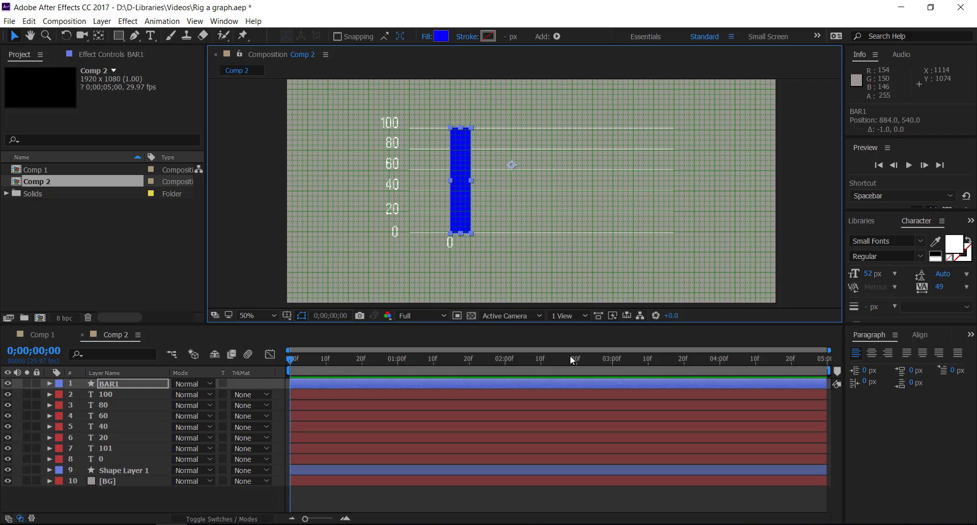
{"action": "key", "text": "Left"}
{"action": "key", "text": "Left"}
{"action": "key", "text": "Left"}
{"action": "key", "text": "Left"}
{"action": "key", "text": "Left"}
{"action": "key", "text": "Left"}
{"action": "key", "text": "Left"}
{"action": "key", "text": "Left"}
{"action": "key", "text": "Left"}
{"action": "key", "text": "Left"}
{"action": "key", "text": "Left"}
{"action": "key", "text": "Left"}
{"action": "key", "text": "Left"}
{"action": "key", "text": "Left"}
{"action": "key", "text": "Left"}
{"action": "key", "text": "Left"}
{"action": "key", "text": "Left"}
{"action": "key", "text": "Left"}
{"action": "key", "text": "Left"}
{"action": "key", "text": "Left"}
{"action": "key", "text": "Left"}
{"action": "key", "text": "Left"}
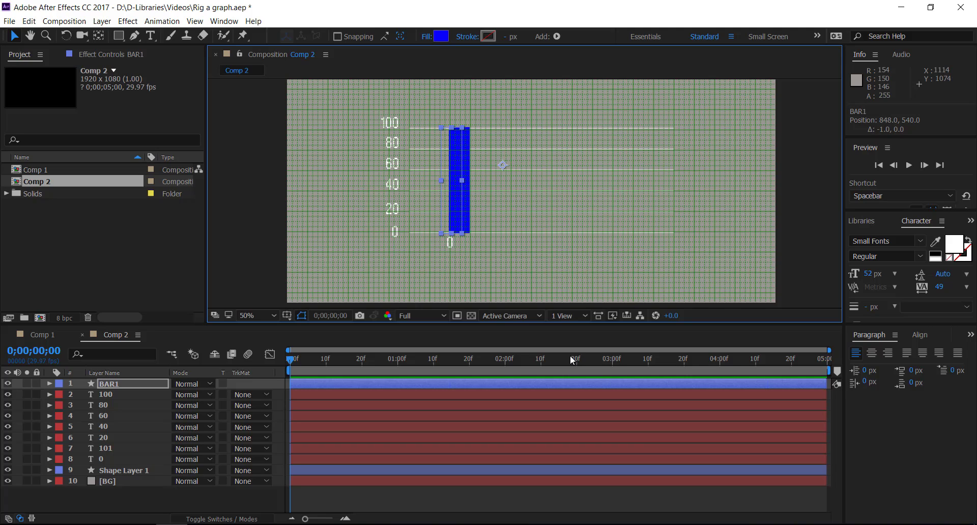
{"action": "key", "text": "Left"}
{"action": "key", "text": "Left"}
{"action": "key", "text": "Left"}
{"action": "key", "text": "Left"}
{"action": "key", "text": "Left"}
{"action": "key", "text": "Left"}
{"action": "key", "text": "Left"}
{"action": "key", "text": "Left"}
{"action": "key", "text": "Left"}
{"action": "key", "text": "Left"}
{"action": "key", "text": "Left"}
{"action": "key", "text": "Left"}
{"action": "key", "text": "Left"}
{"action": "key", "text": "Left"}
{"action": "key", "text": "Left"}
{"action": "key", "text": "Left"}
{"action": "key", "text": "Left"}
{"action": "key", "text": "Left"}
{"action": "key", "text": "Left"}
{"action": "key", "text": "Left"}
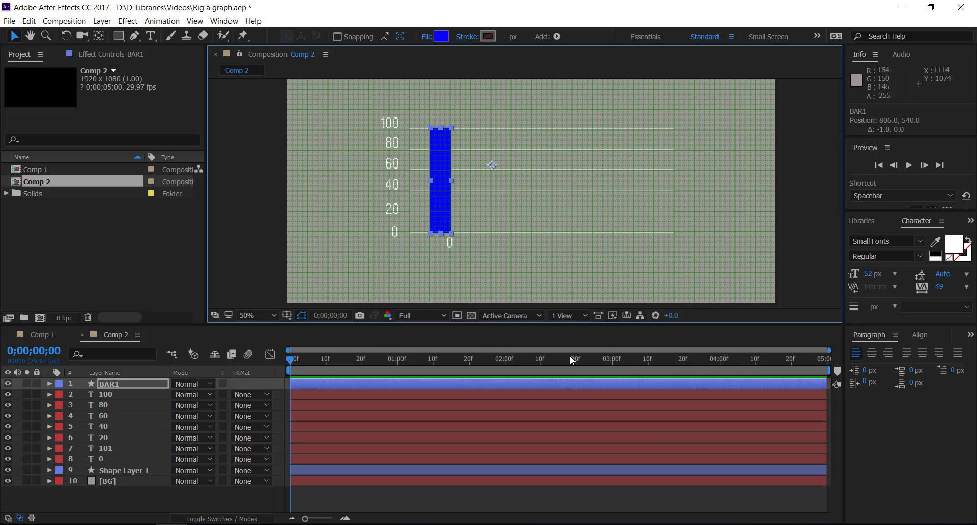
{"action": "key", "text": "Left"}
{"action": "key", "text": "Left"}
Duplicate the 101 label and move the copy left to position 568, 864, under the bar's left edge
{"action": "left_click", "coordinate": [125, 449]}
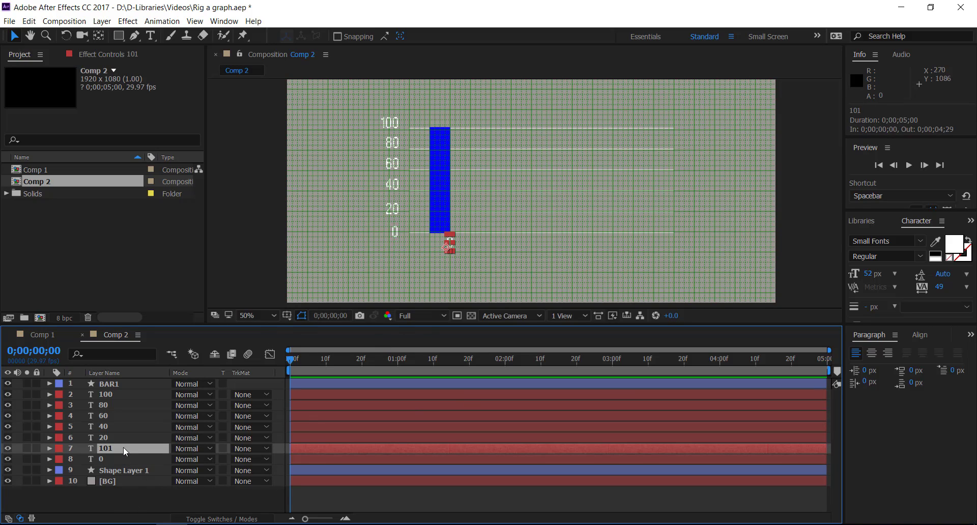
{"action": "key", "text": "ctrl+d"}
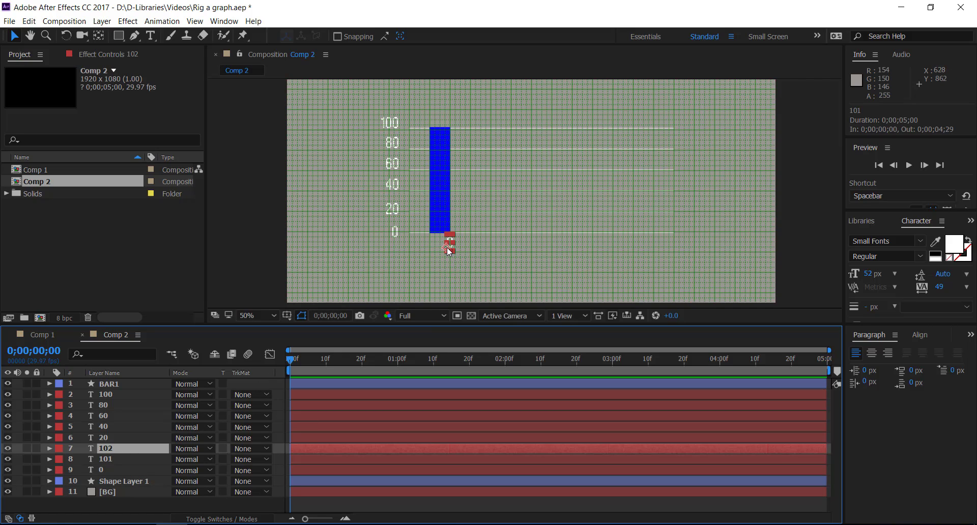
{"action": "left_click_drag", "start_coordinate": [449, 251], "coordinate": [431, 248]}
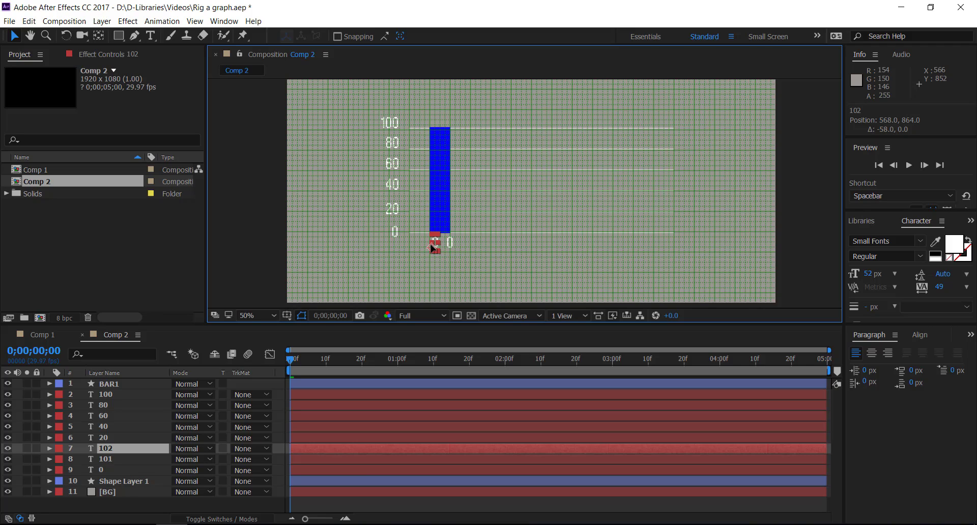
Change the text of the 101 label to % and deselect it
{"action": "left_click", "coordinate": [450, 247]}
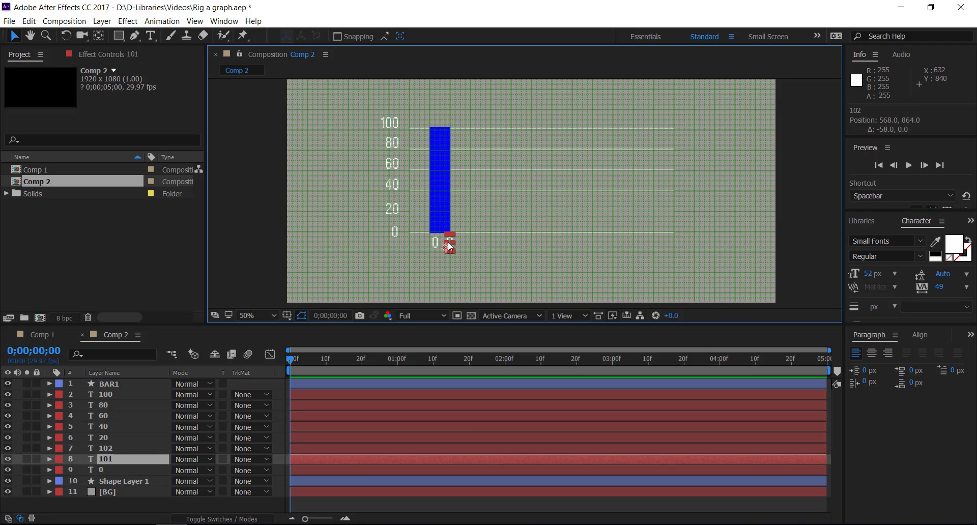
{"action": "double_click", "coordinate": [119, 457]}
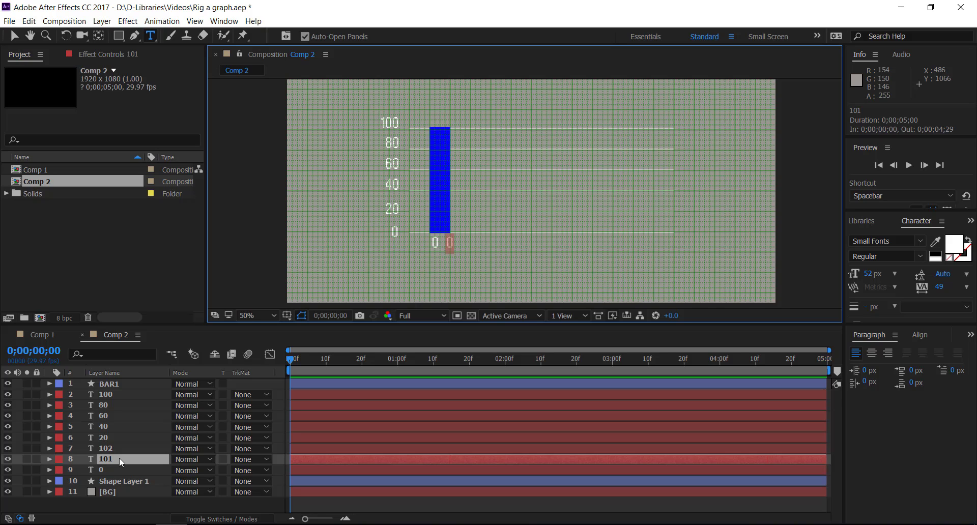
{"action": "type", "text": "%"}
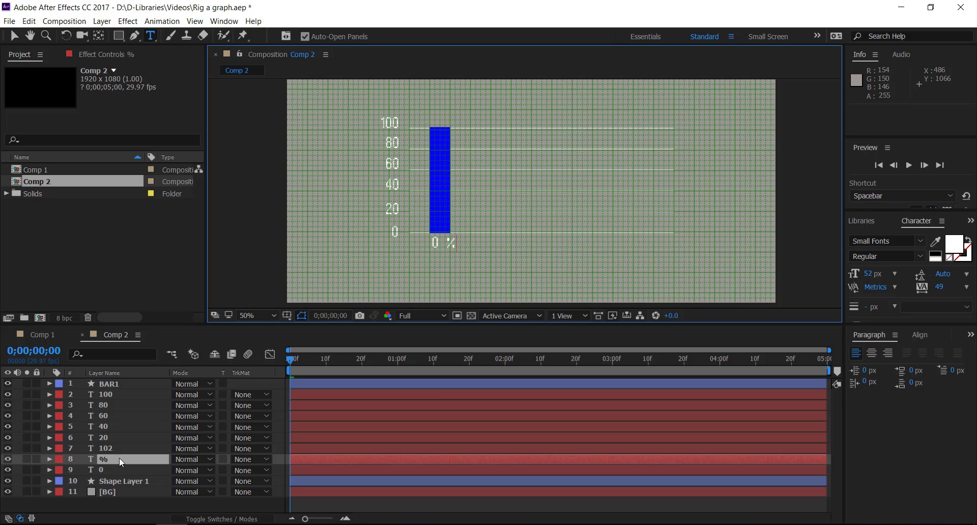
{"action": "left_click", "coordinate": [120, 502]}
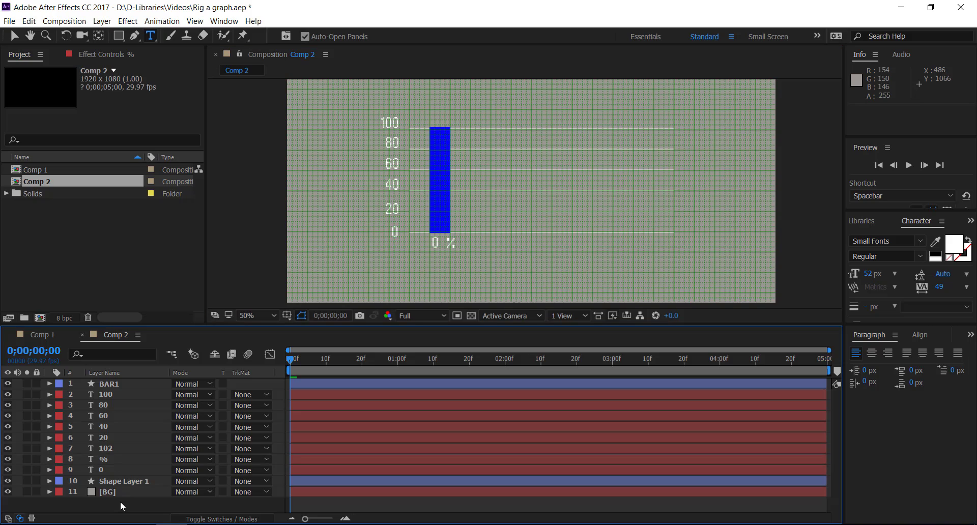
Move the % label left to position 610, 864, close beside the 0 under the bar, and hide the grid
{"action": "left_click", "coordinate": [127, 459]}
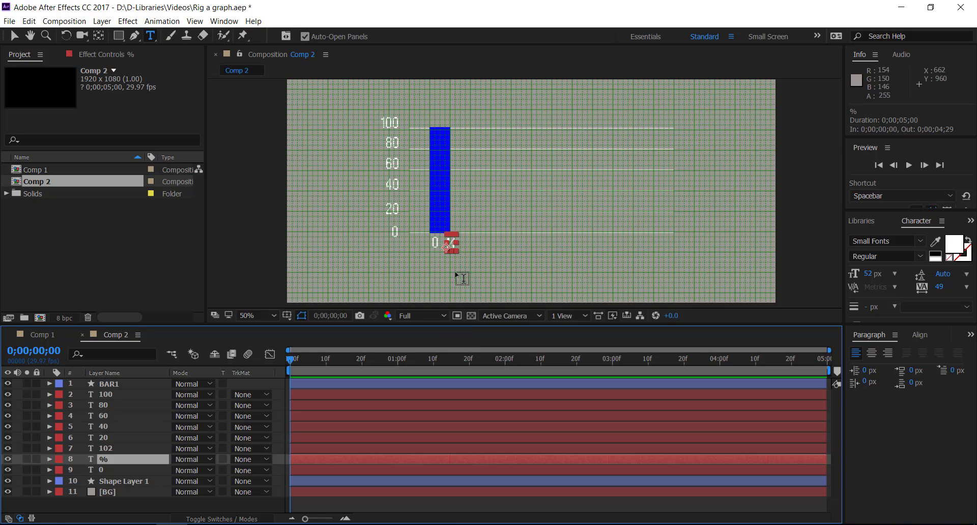
{"action": "key", "text": "v"}
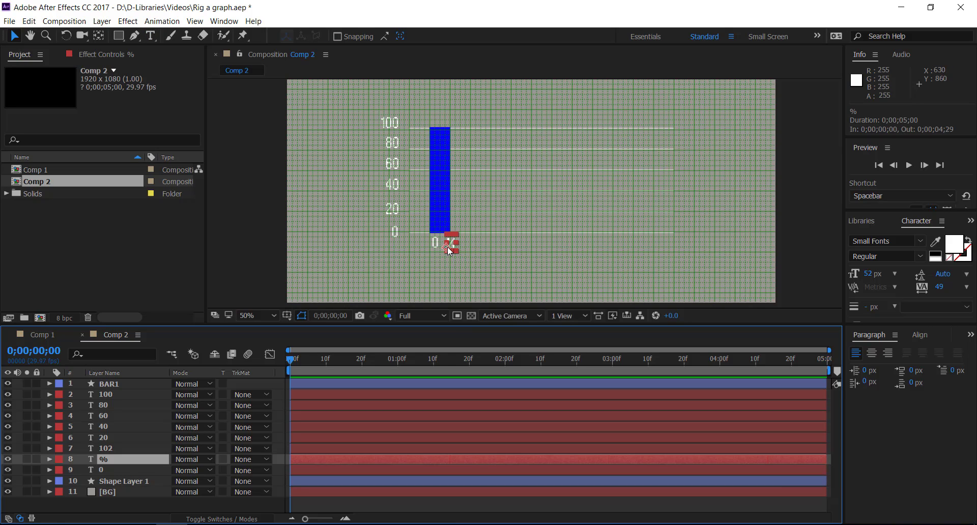
{"action": "left_click_drag", "start_coordinate": [449, 249], "coordinate": [445, 250]}
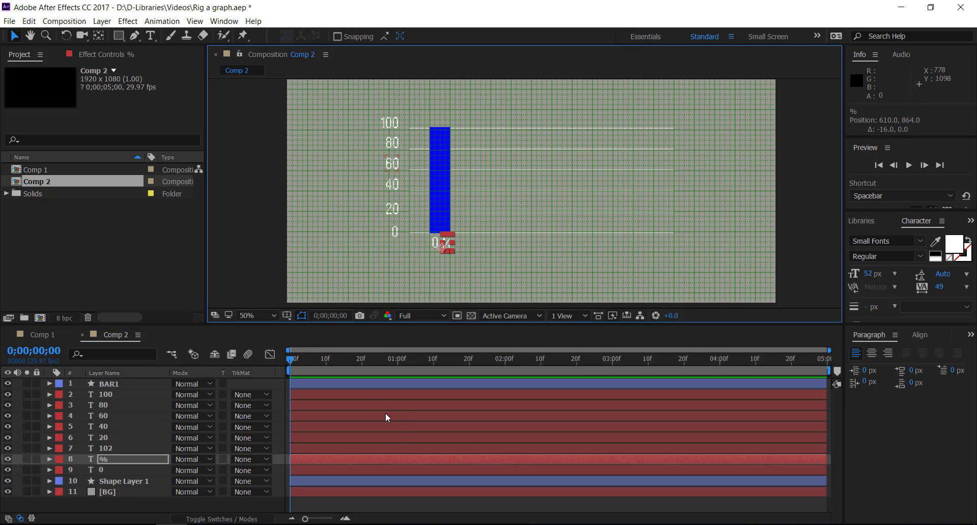
{"action": "left_click", "coordinate": [290, 318]}
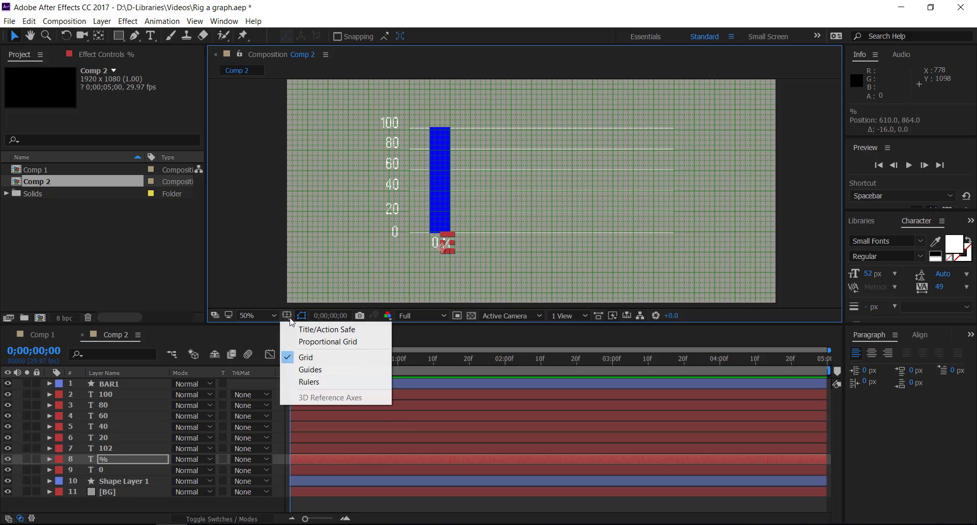
{"action": "left_click", "coordinate": [304, 358]}
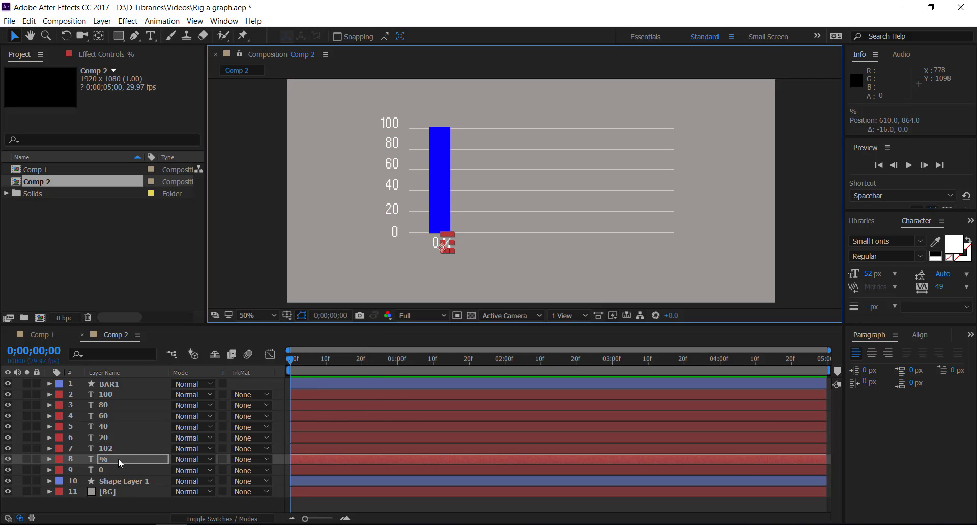
Move the 102 and % layers together to the top of the layer stack, above BAR1, and deselect them
{"action": "left_click", "coordinate": [121, 445], "text": "shift"}
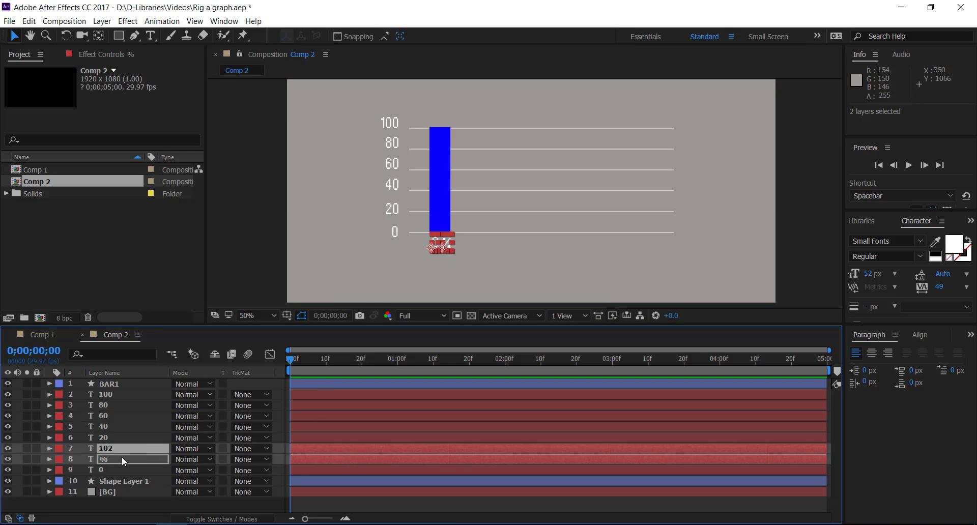
{"action": "left_click_drag", "start_coordinate": [121, 457], "coordinate": [117, 381]}
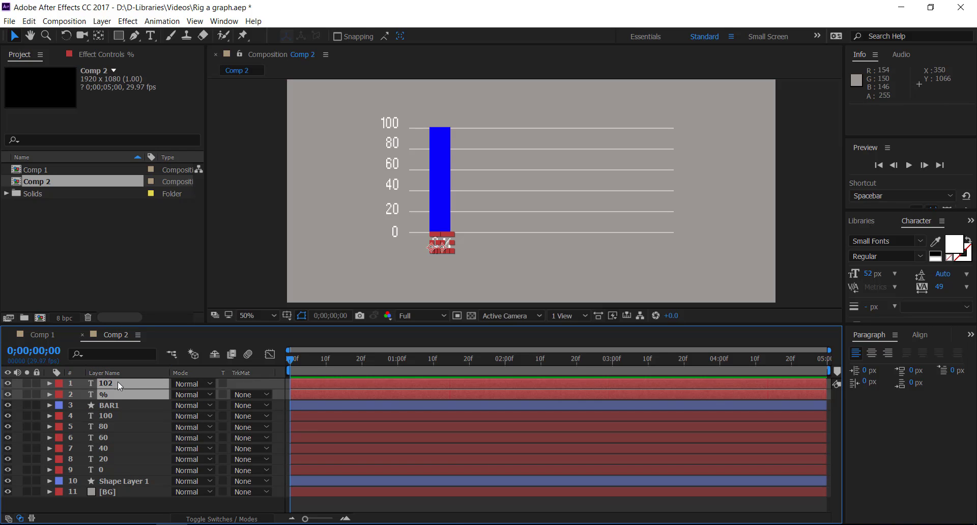
{"action": "left_click", "coordinate": [121, 407]}
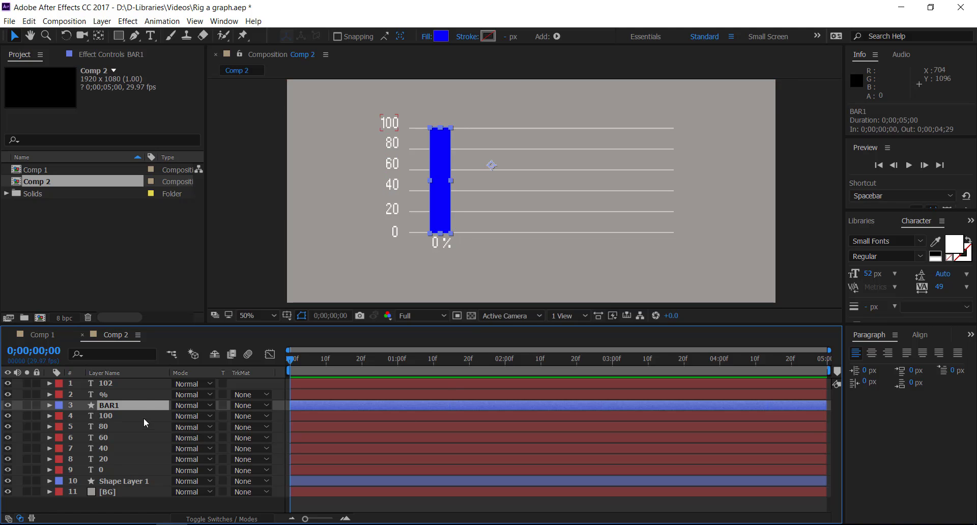
{"action": "left_click", "coordinate": [139, 383]}
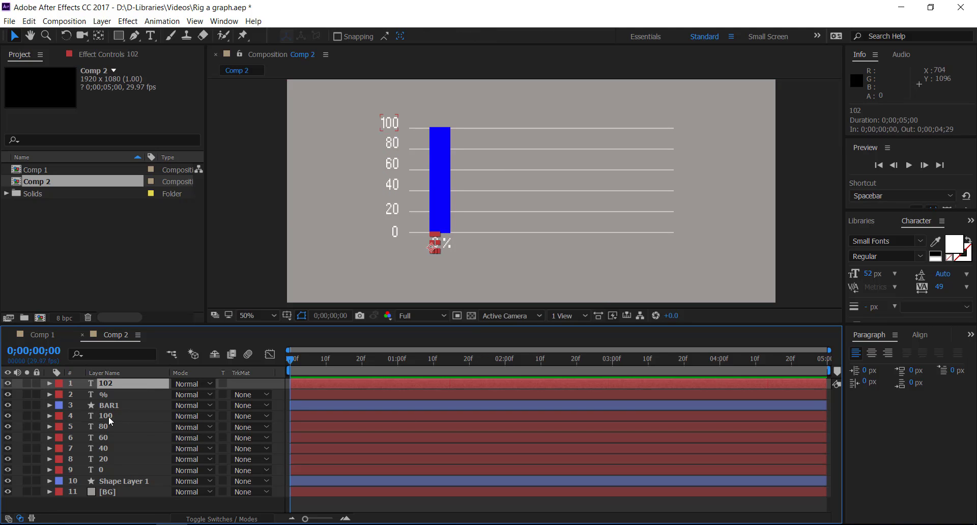
{"action": "left_click", "coordinate": [90, 502]}
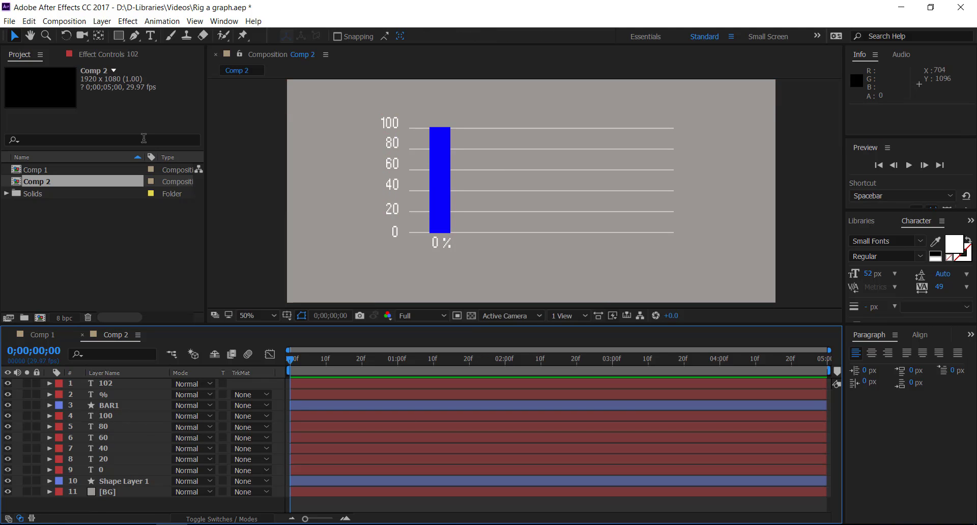
Add a new null object to the composition
{"action": "left_click", "coordinate": [102, 21]}
{"action": "mouse_move", "coordinate": [115, 40]}
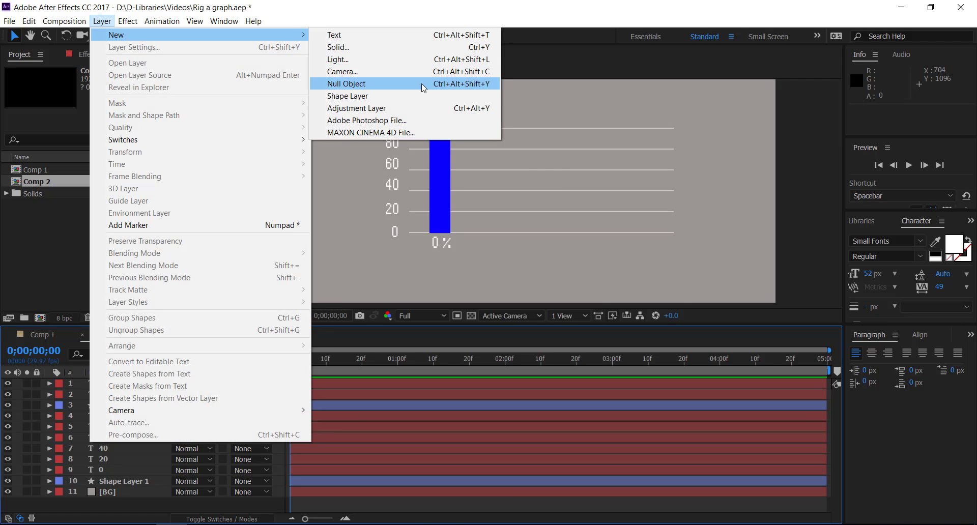
{"action": "left_click", "coordinate": [422, 83]}
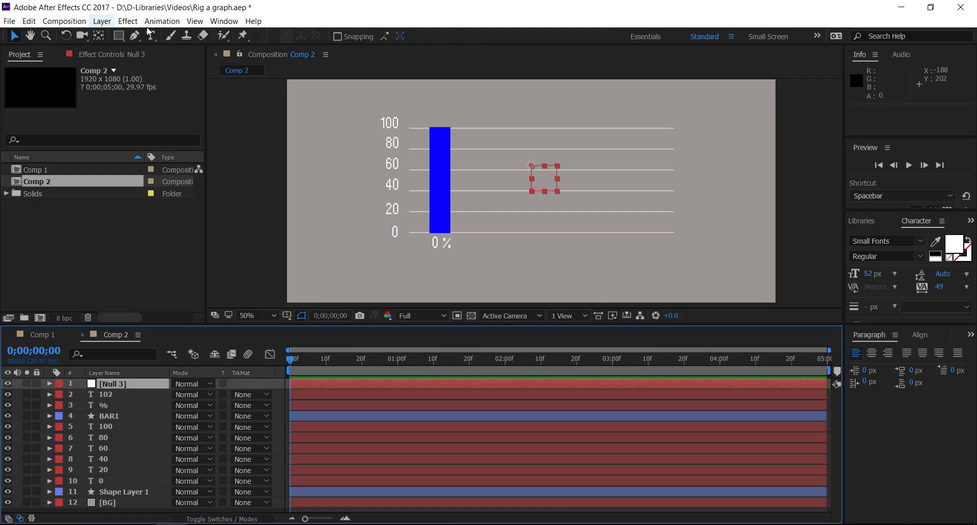
Find the Slider Control effect by searching for "slider" and apply it to the new null object
{"action": "left_click", "coordinate": [224, 21]}
{"action": "left_click", "coordinate": [257, 127]}
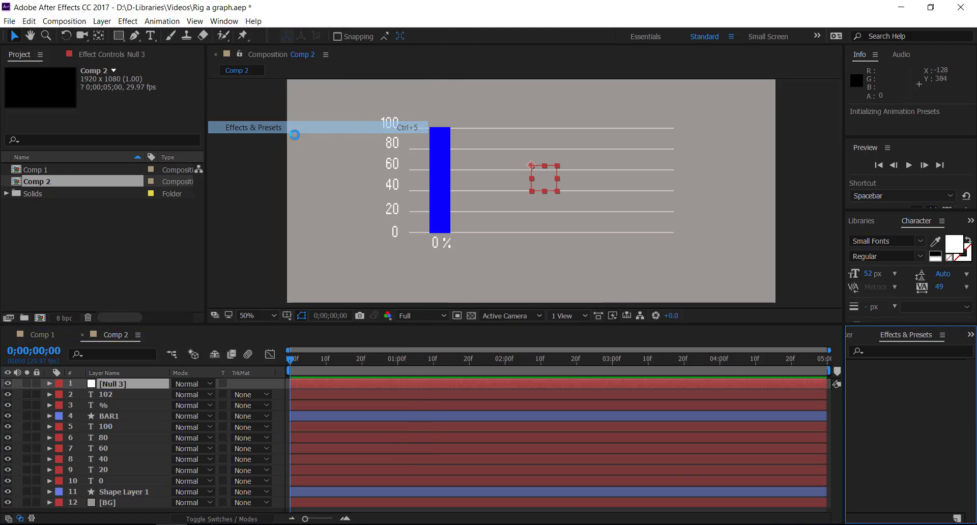
{"action": "left_click", "coordinate": [870, 351]}
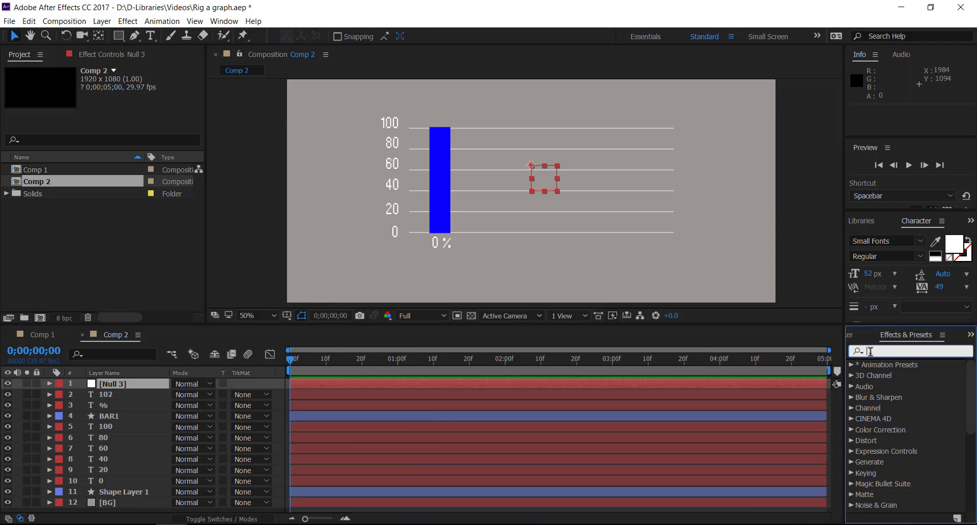
{"action": "type", "text": "sl"}
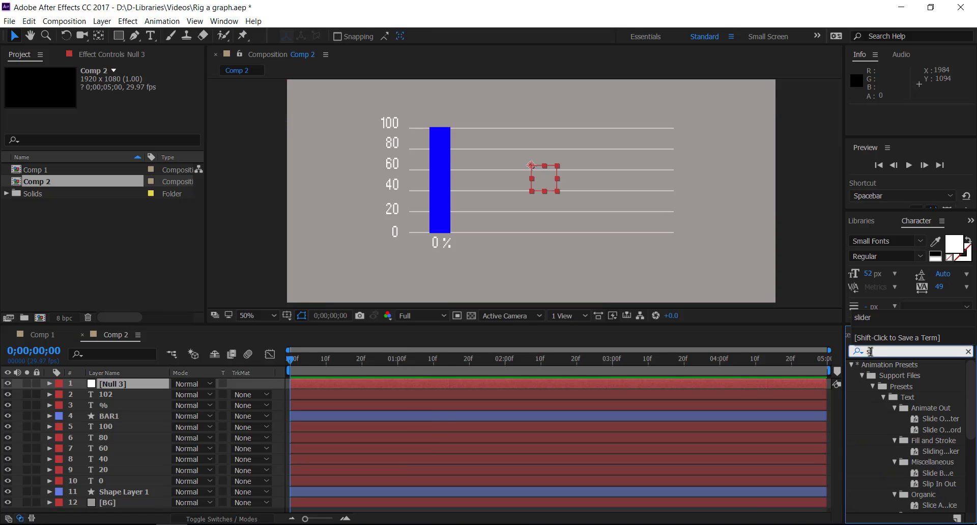
{"action": "type", "text": "ider"}
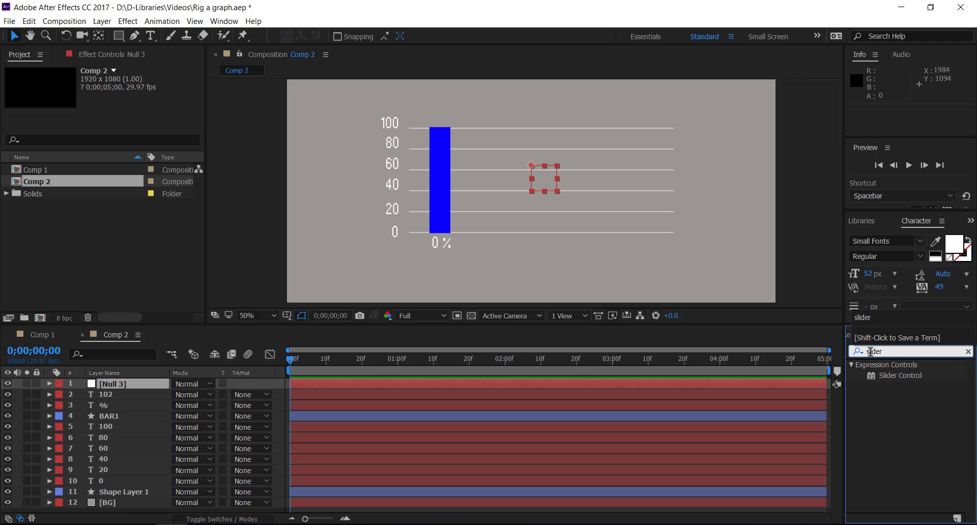
{"action": "double_click", "coordinate": [914, 378]}
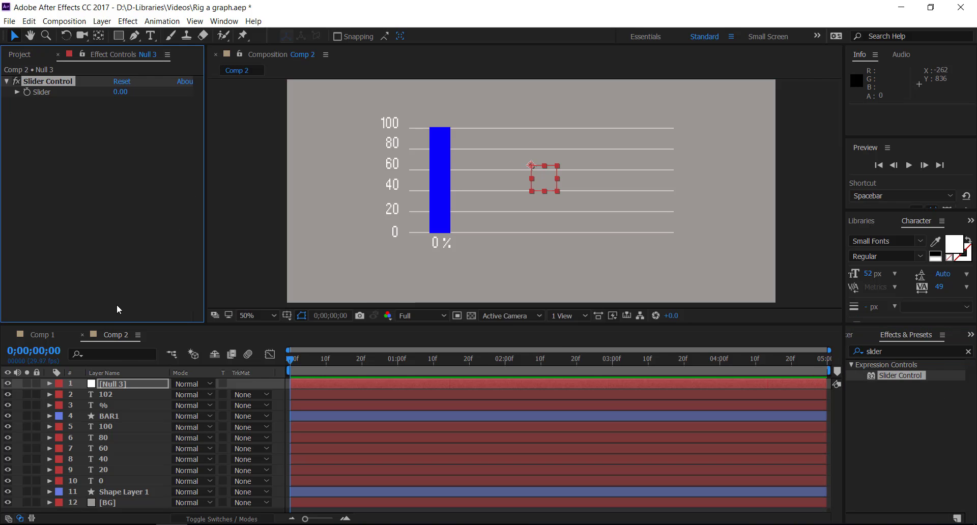
{"action": "left_click", "coordinate": [120, 405]}
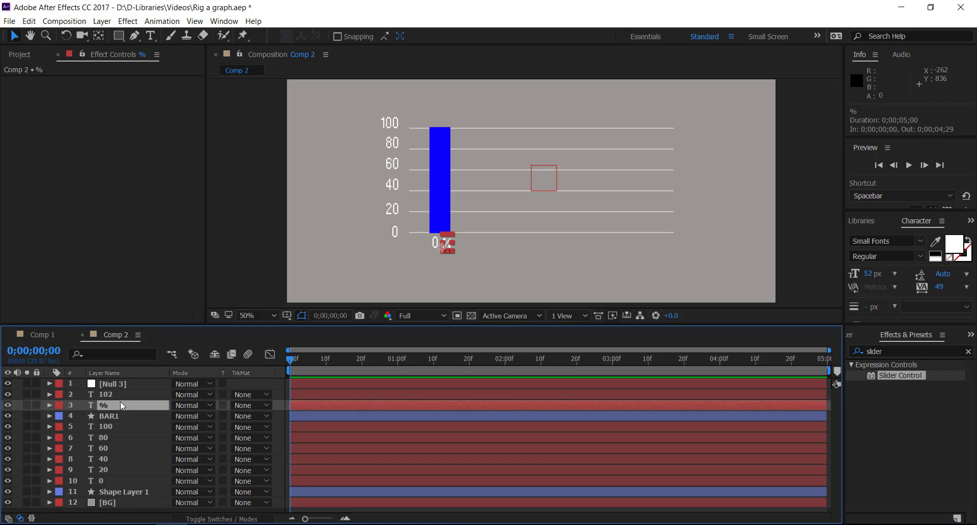
Link the 102 layer's Source Text to the Slider on Null 3 with an expression, and set that slider to 12
{"action": "left_click", "coordinate": [133, 394]}
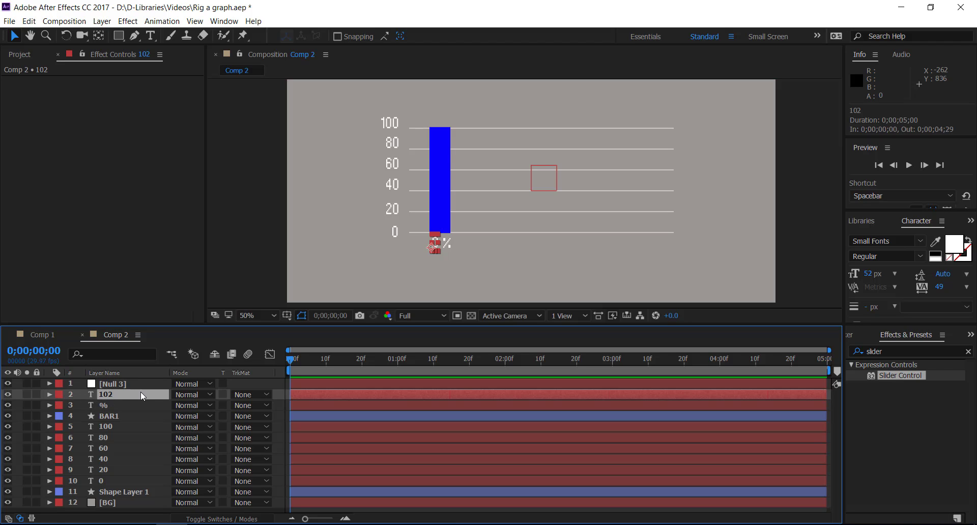
{"action": "left_click", "coordinate": [49, 394]}
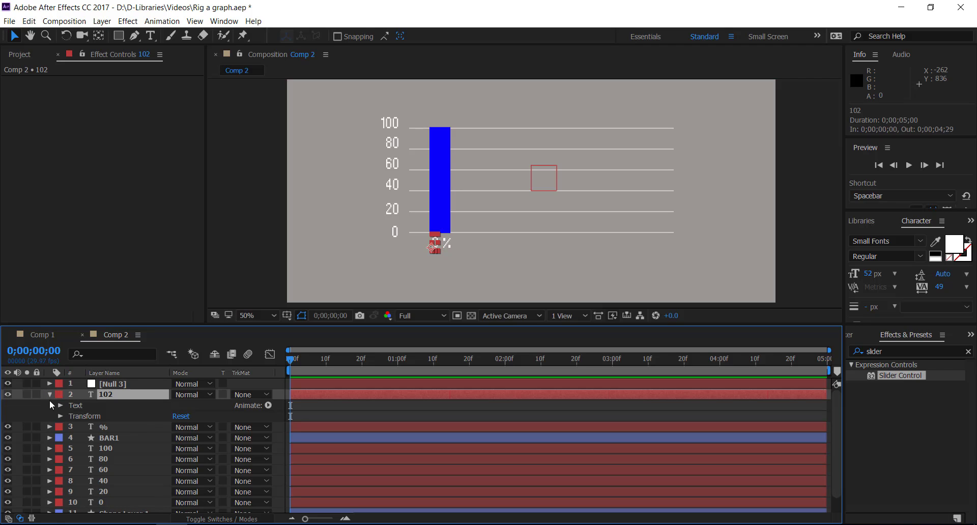
{"action": "left_click", "coordinate": [60, 405]}
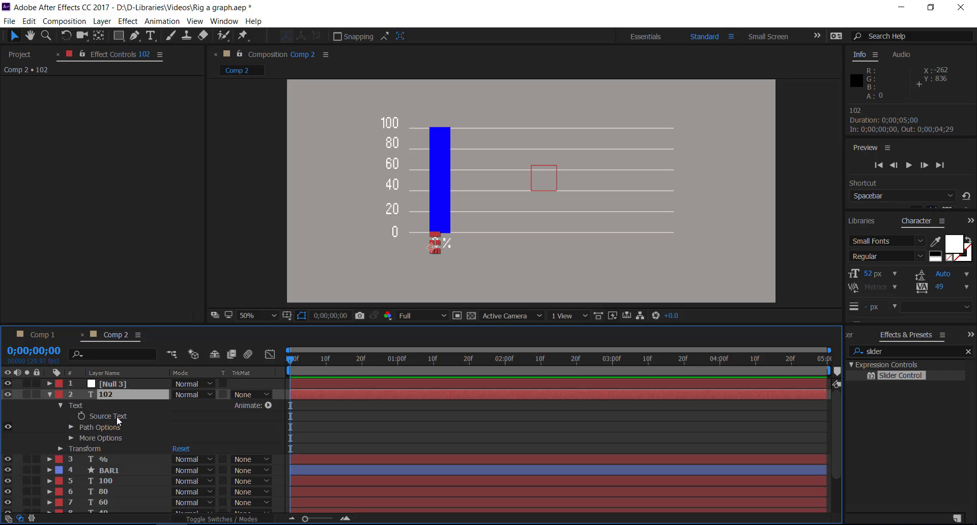
{"action": "left_click", "coordinate": [81, 416], "text": "alt"}
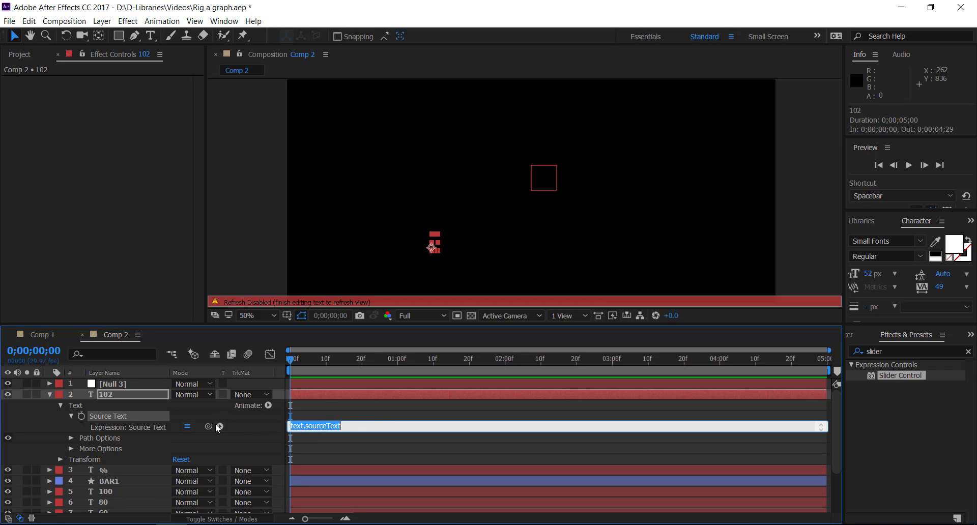
{"action": "left_click", "coordinate": [138, 383]}
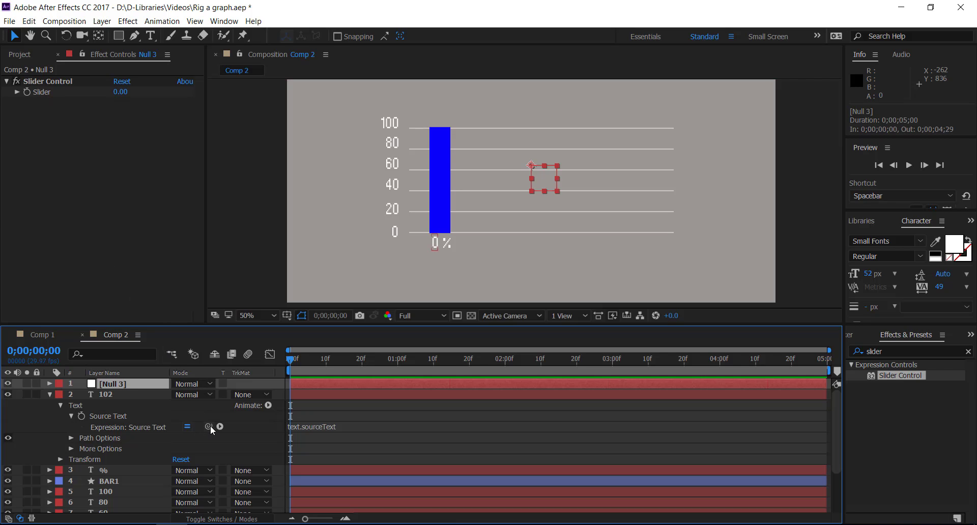
{"action": "left_click_drag", "start_coordinate": [212, 430], "coordinate": [46, 95]}
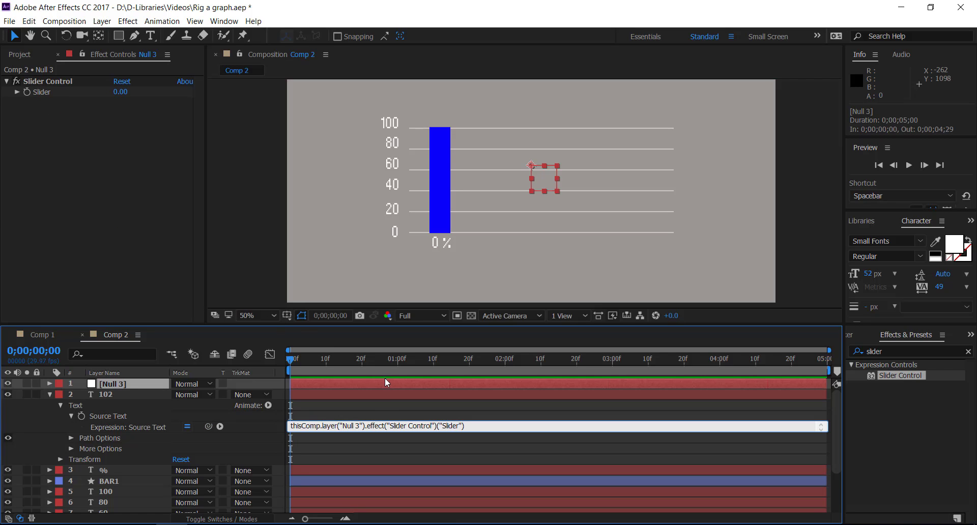
{"action": "left_click", "coordinate": [386, 404]}
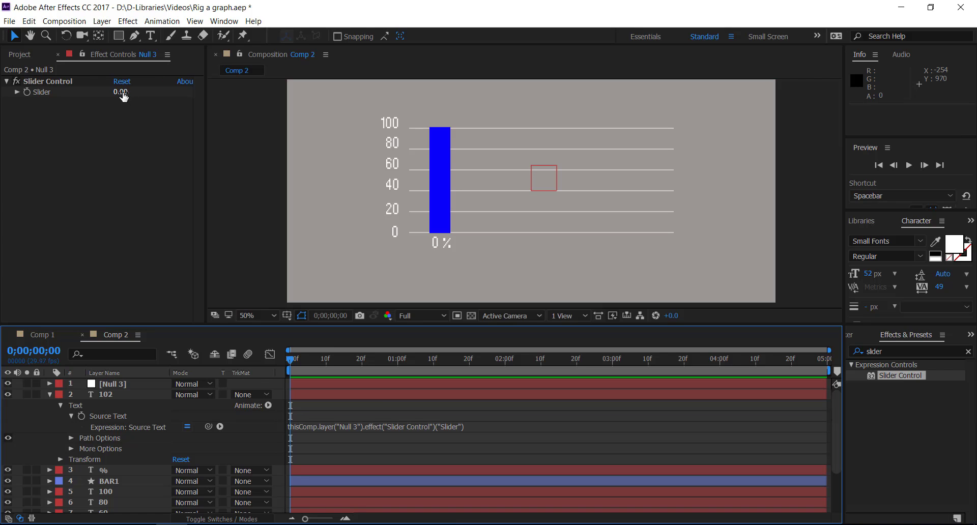
{"action": "left_click_drag", "start_coordinate": [127, 94], "coordinate": [137, 98]}
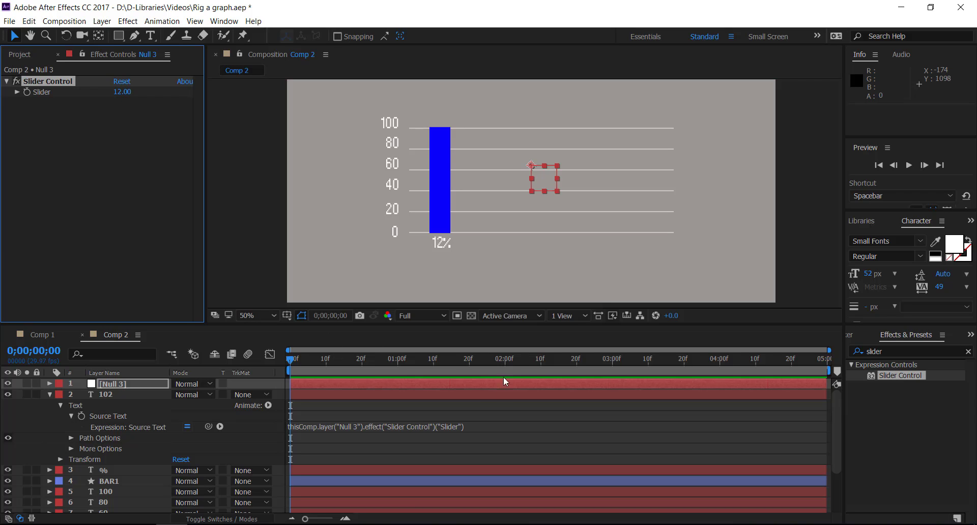
Wrap the 102 layer's Source Text expression in Math.round( ) and collapse the layer's properties
{"action": "left_click", "coordinate": [469, 427]}
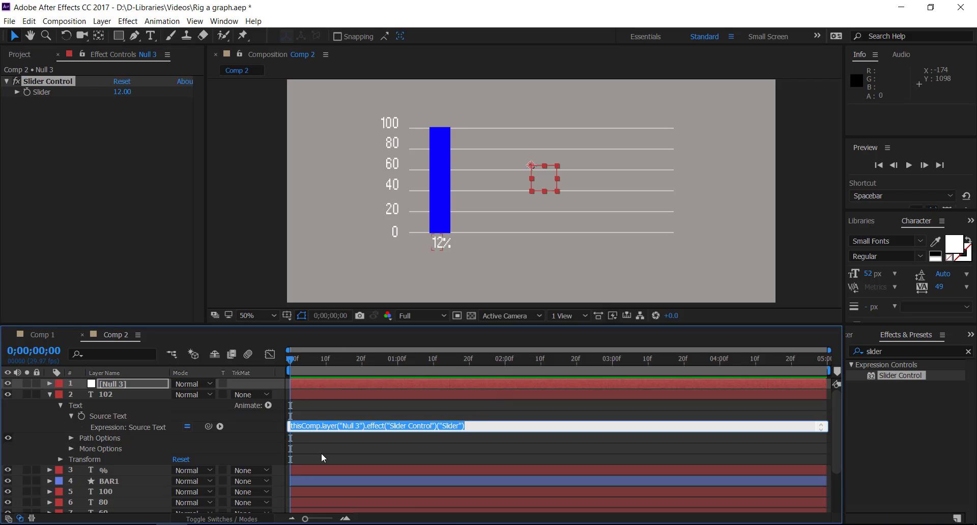
{"action": "key", "text": "Right"}
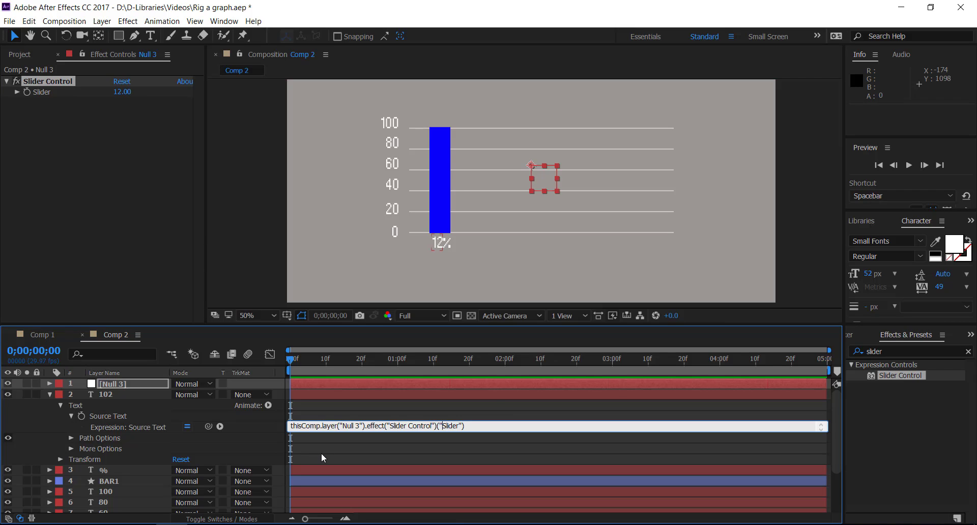
{"action": "left_click", "coordinate": [289, 426]}
{"action": "type", "text": "M"}
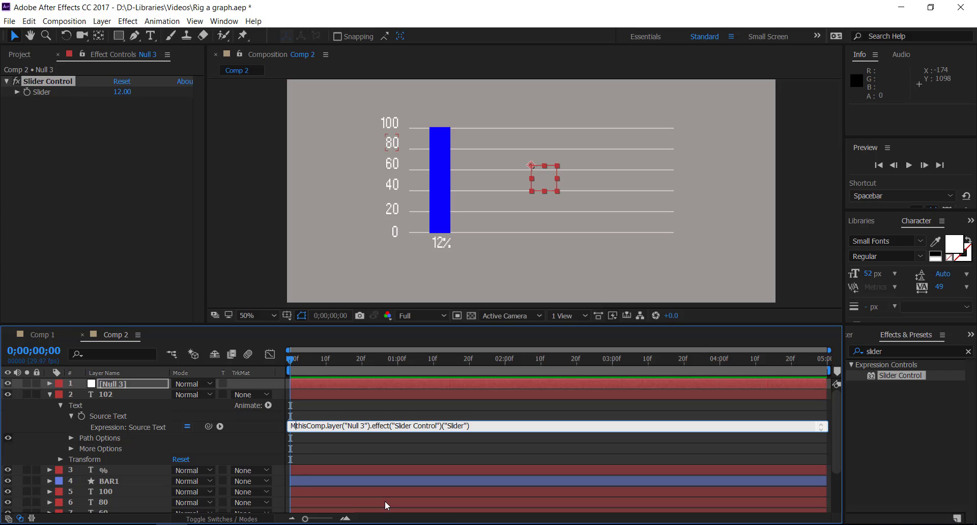
{"action": "type", "text": "ath"}
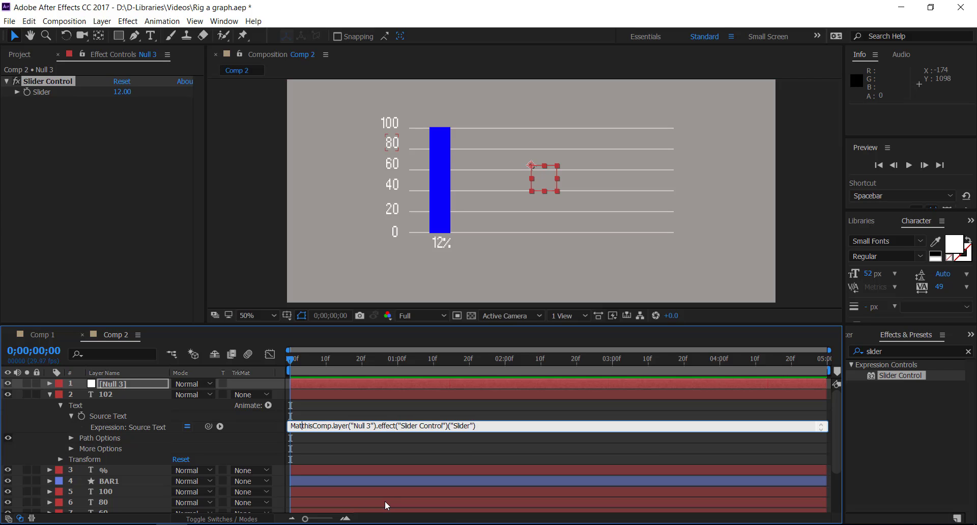
{"action": "type", "text": "."}
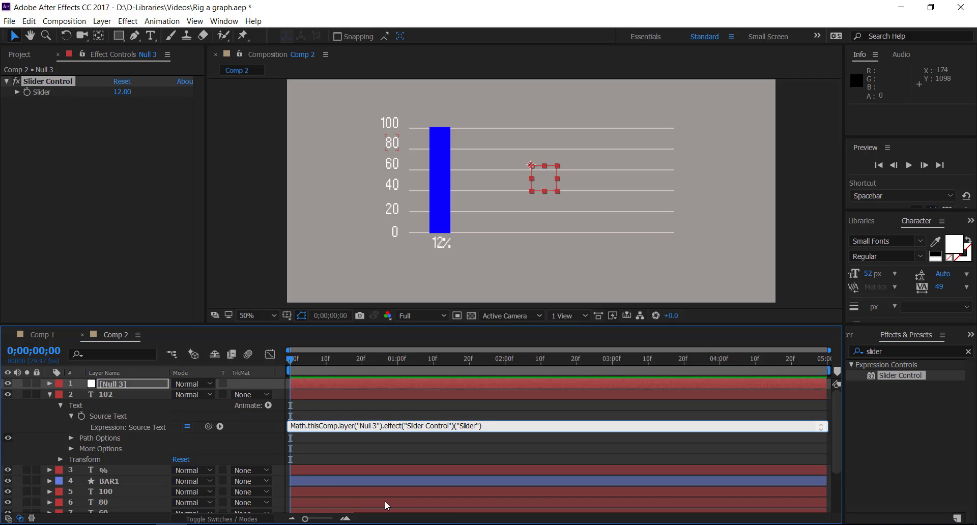
{"action": "type", "text": "rou"}
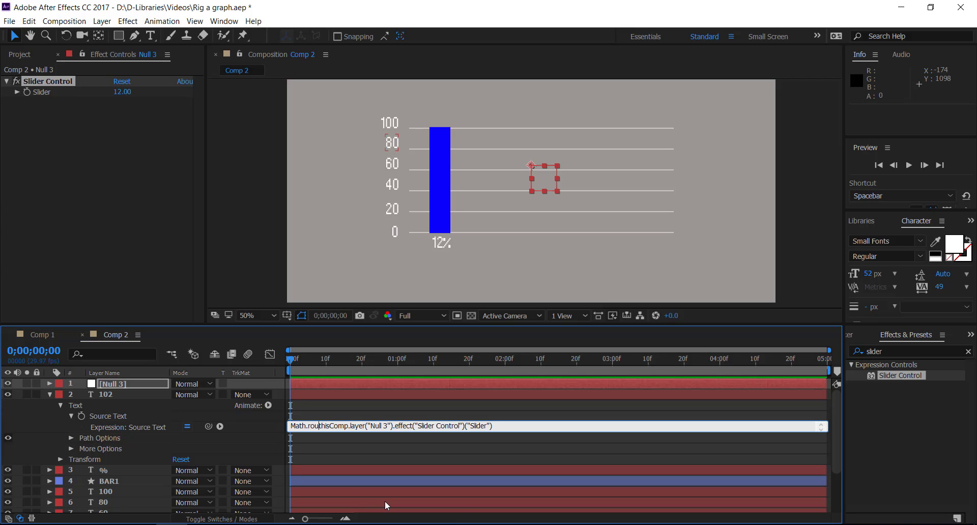
{"action": "type", "text": "nd"}
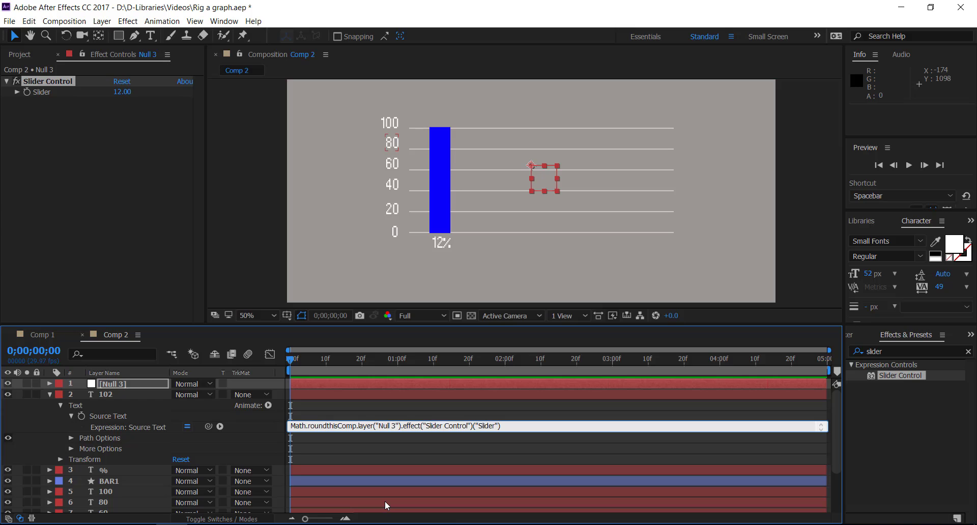
{"action": "type", "text": "("}
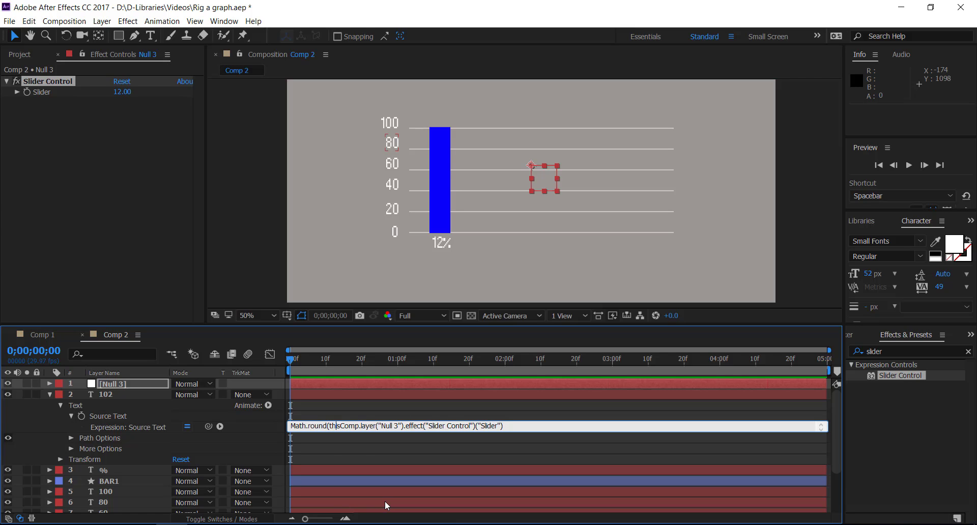
{"action": "left_click", "coordinate": [506, 426]}
{"action": "type", "text": ")"}
{"action": "left_click", "coordinate": [427, 395]}
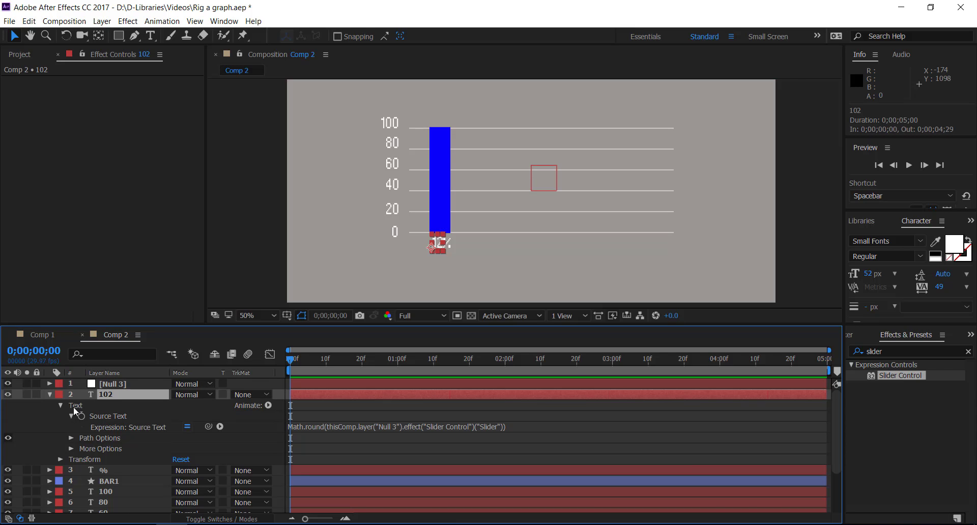
{"action": "left_click", "coordinate": [49, 395]}
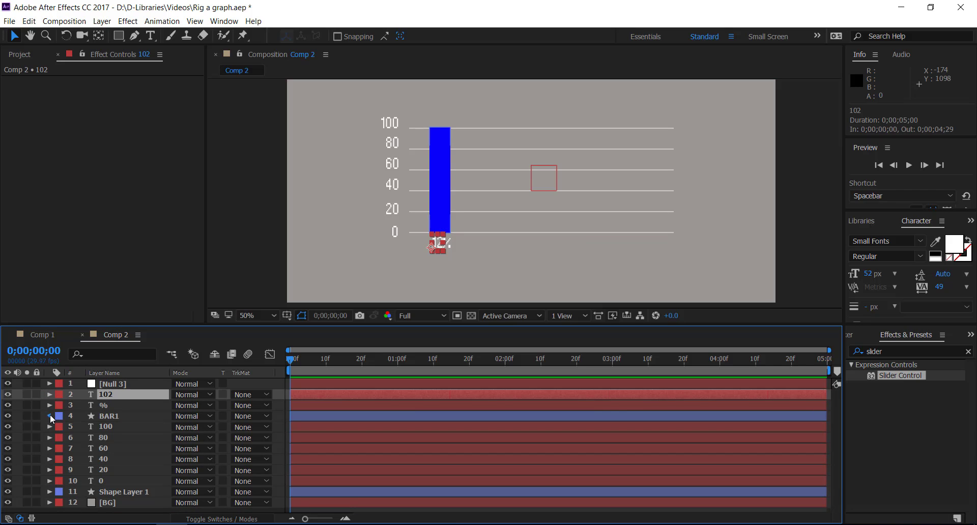
Try linking BAR1's Scale to the Slider on Null 3 with an expression
{"action": "left_click", "coordinate": [50, 416]}
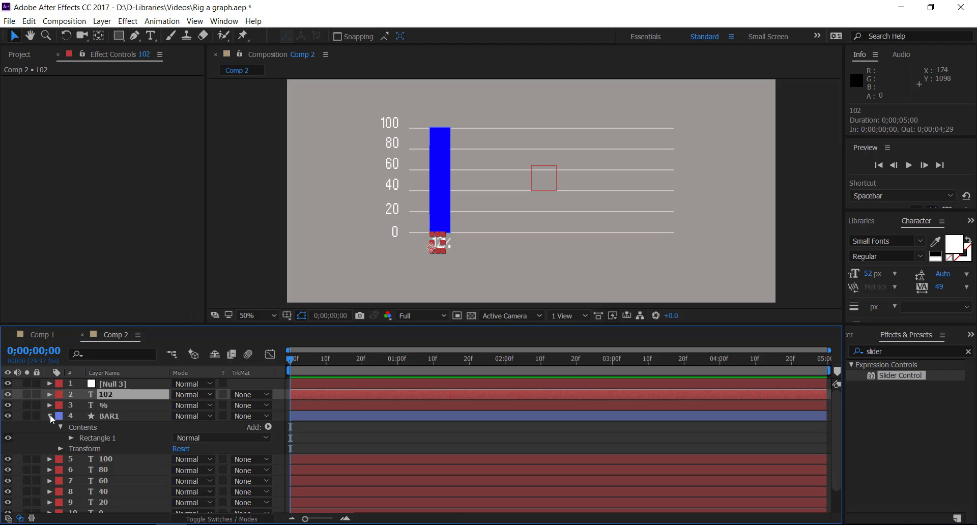
{"action": "left_click", "coordinate": [140, 403]}
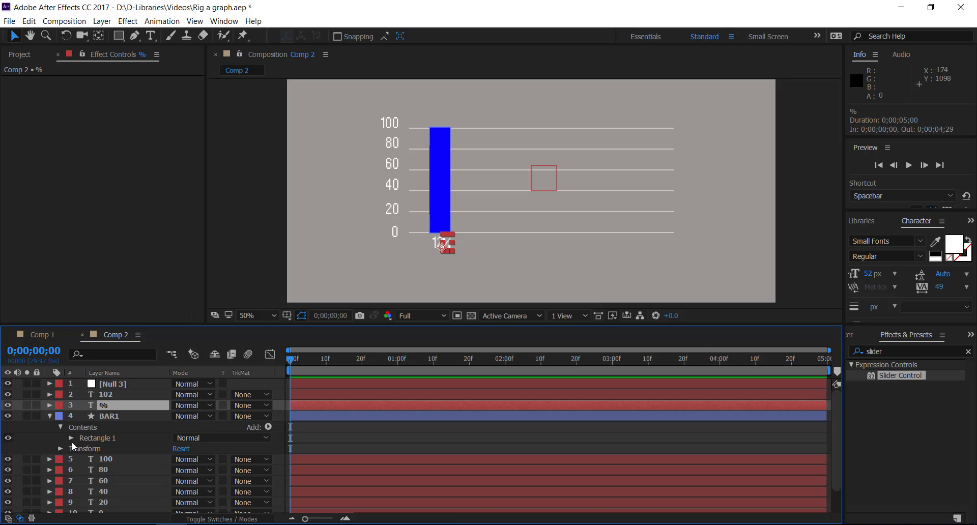
{"action": "left_click", "coordinate": [50, 416]}
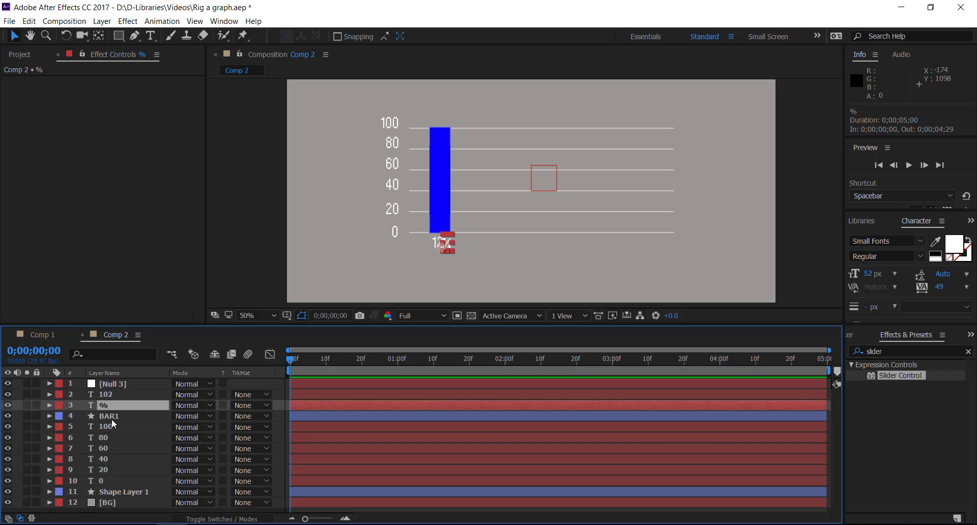
{"action": "left_click", "coordinate": [114, 416]}
{"action": "key", "text": "s"}
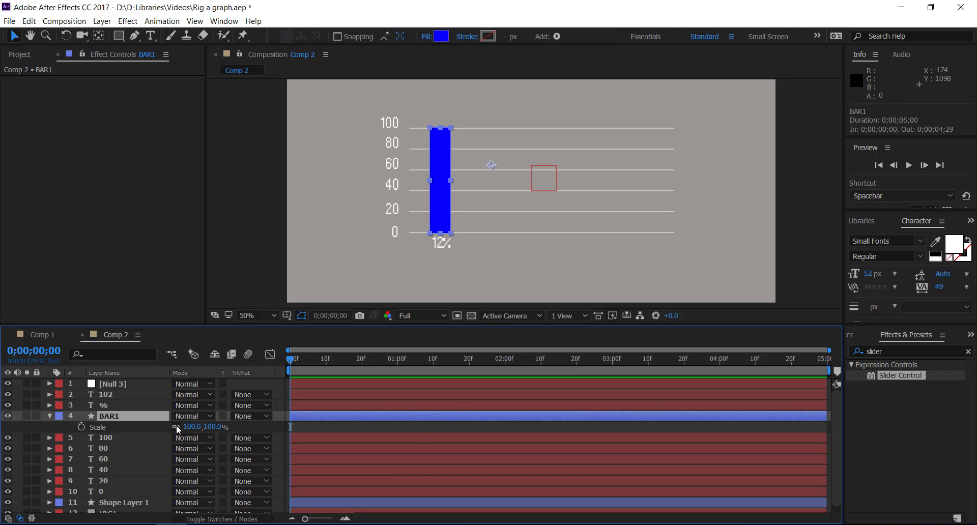
{"action": "left_click", "coordinate": [81, 428], "text": "alt"}
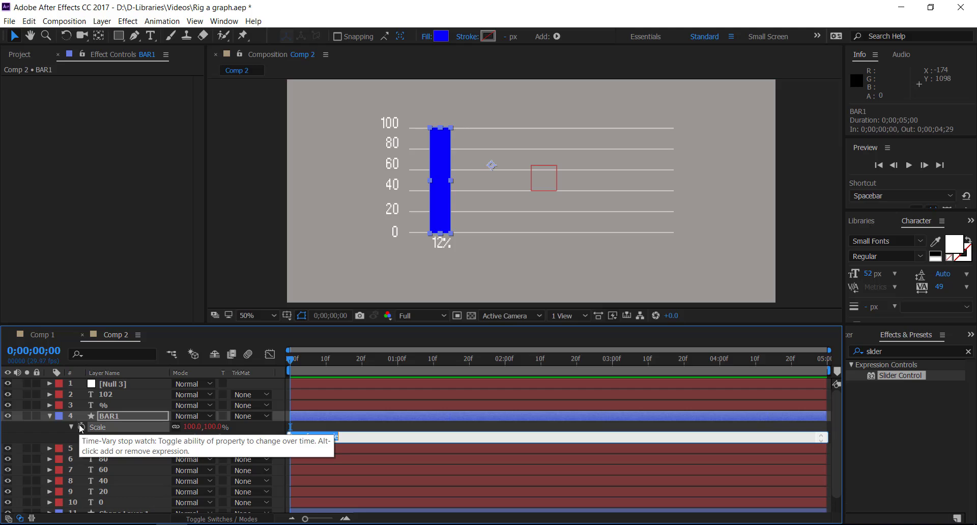
{"action": "left_click", "coordinate": [113, 384]}
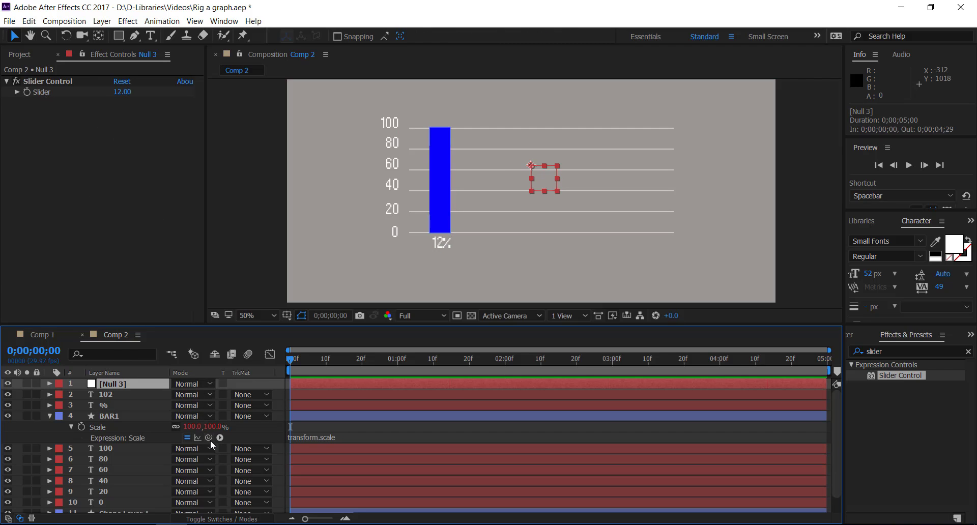
{"action": "left_click_drag", "start_coordinate": [210, 439], "coordinate": [47, 94]}
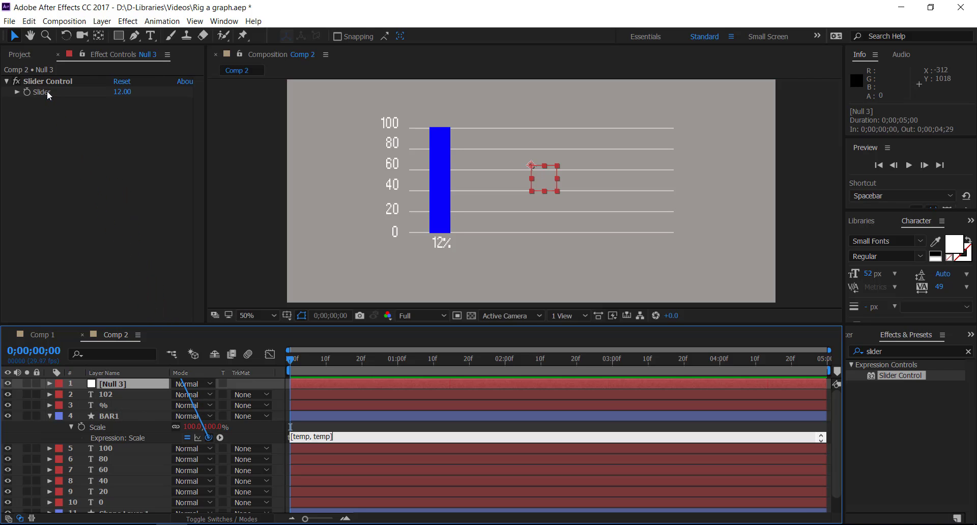
{"action": "left_click", "coordinate": [409, 405]}
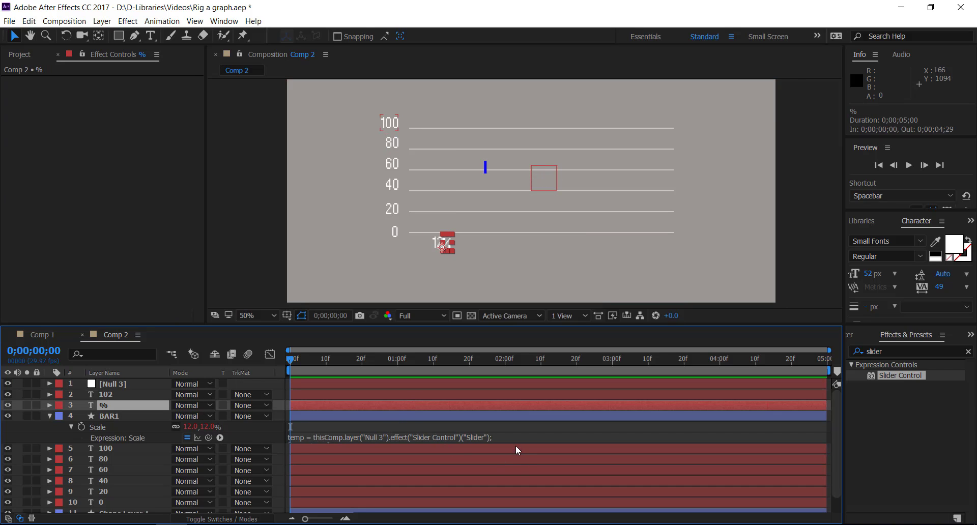
Expand BAR1's Scale expression to show both lines, and set the Slider on Null 3 to 47
{"action": "left_click_drag", "start_coordinate": [516, 443], "coordinate": [518, 467]}
{"action": "left_click", "coordinate": [517, 463]}
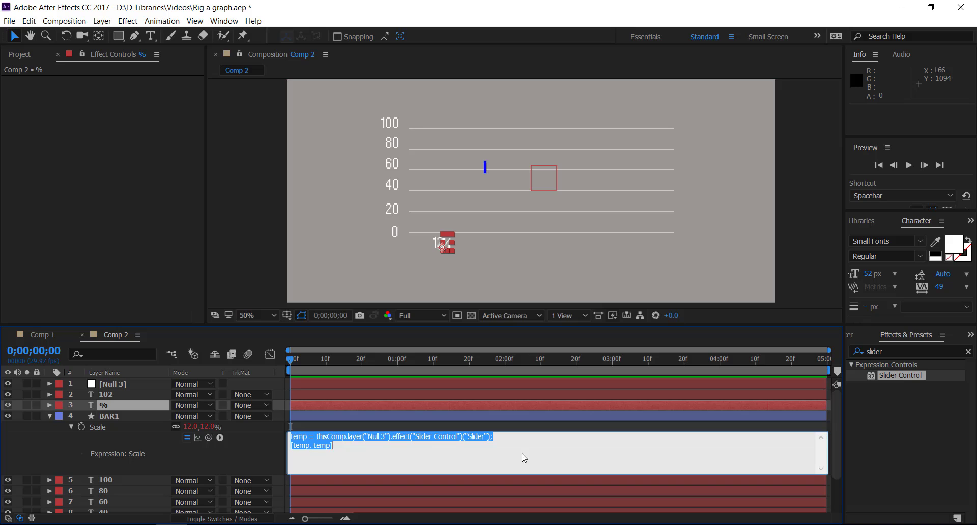
{"action": "left_click", "coordinate": [366, 453]}
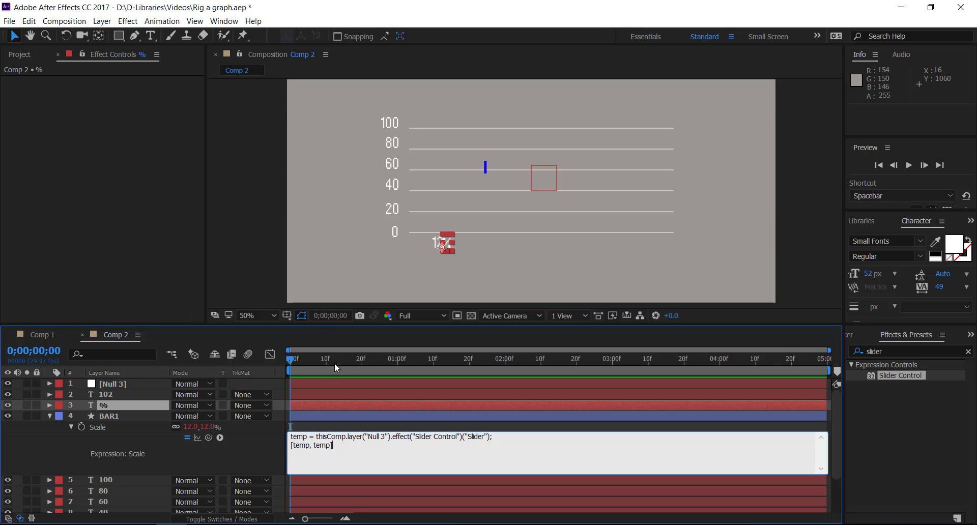
{"action": "left_click", "coordinate": [133, 382]}
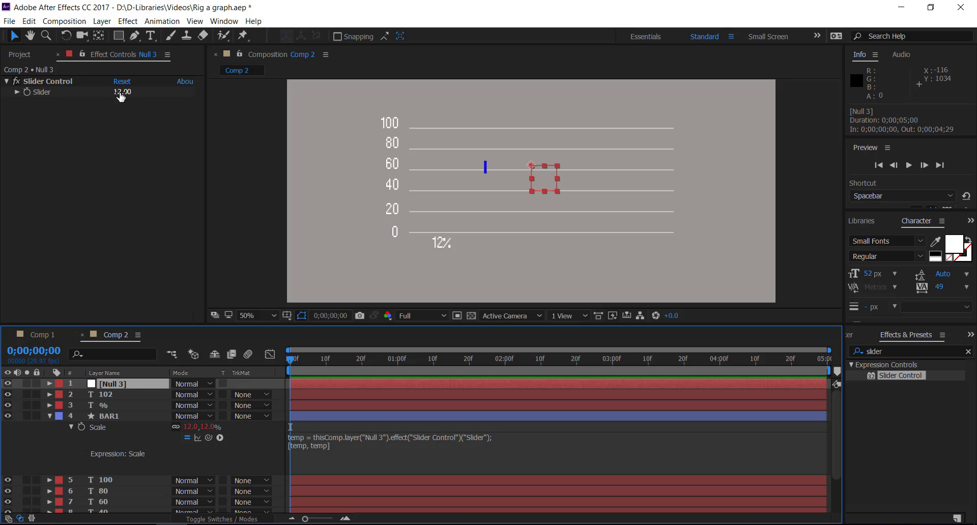
{"action": "left_click_drag", "start_coordinate": [123, 93], "coordinate": [155, 100]}
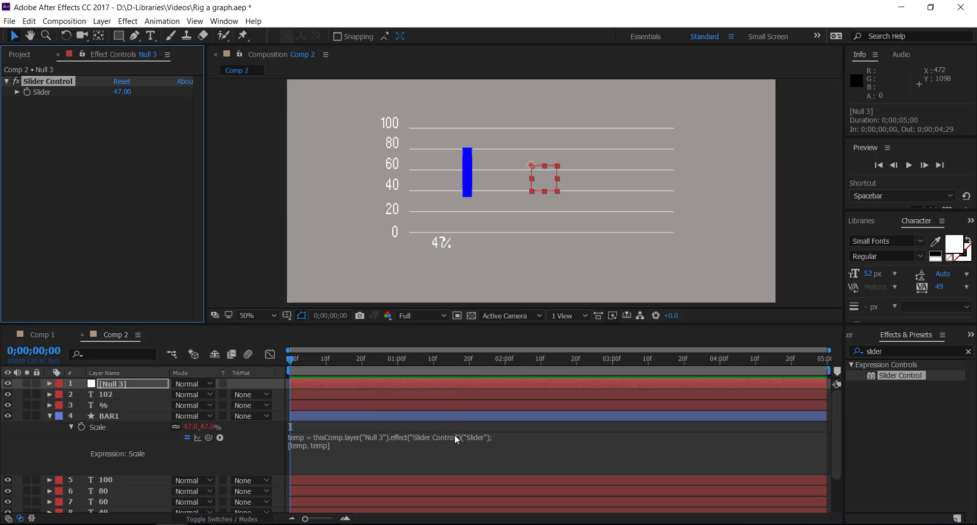
Remove the expression from BAR1's Scale
{"action": "left_click", "coordinate": [419, 455]}
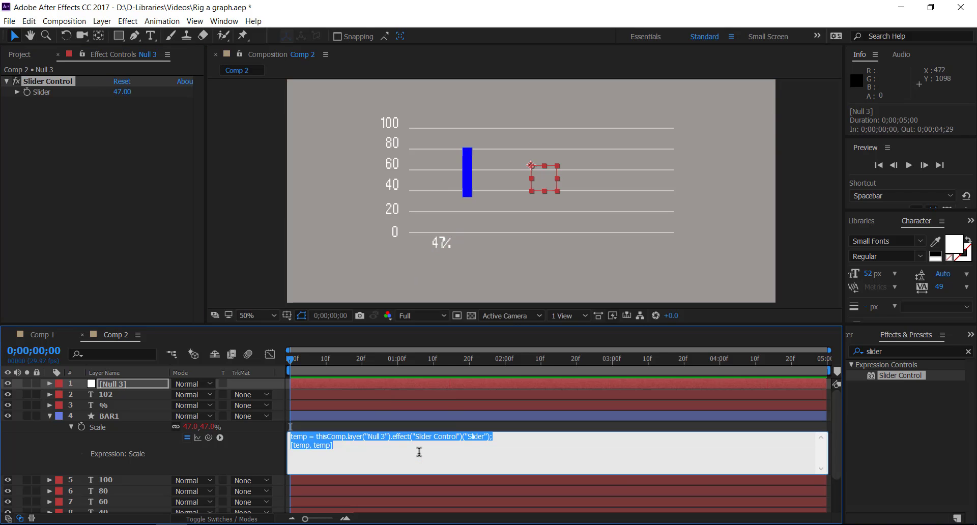
{"action": "key", "text": "BackSpace"}
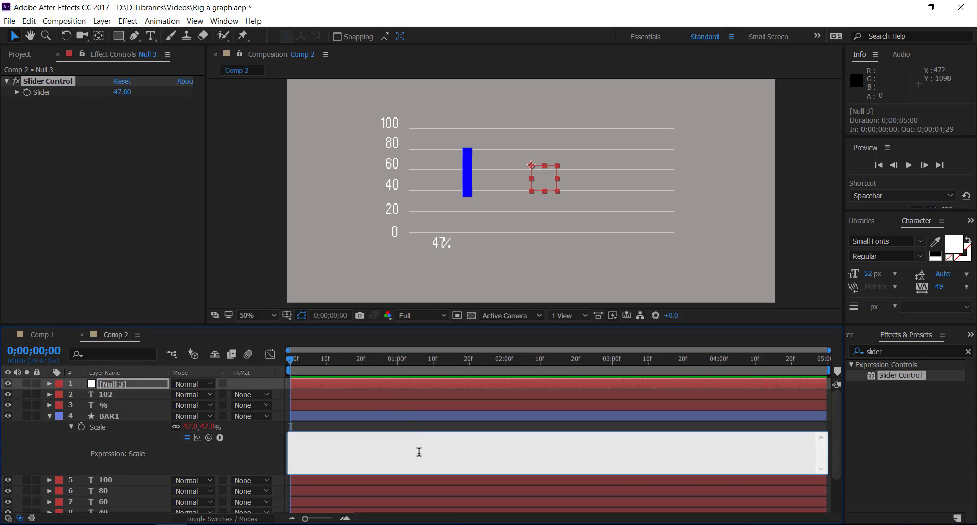
{"action": "left_click", "coordinate": [390, 396]}
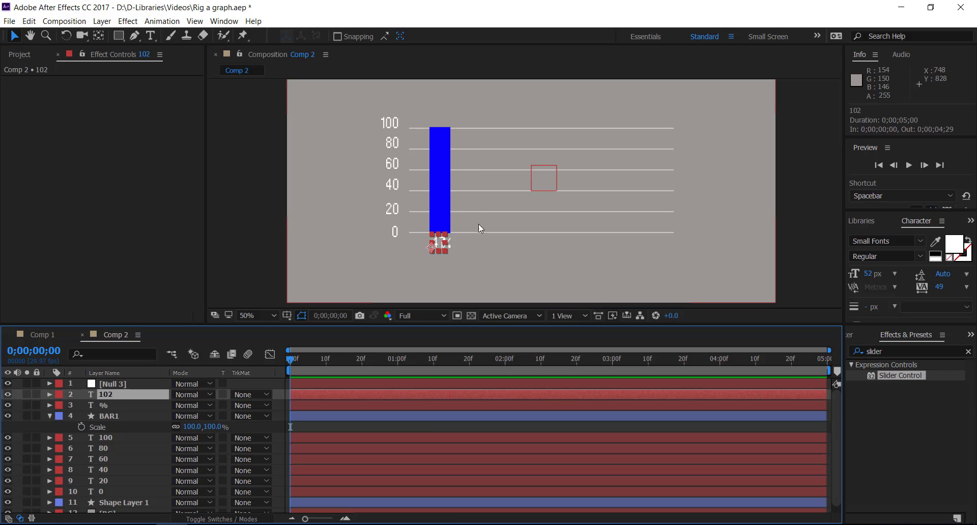
Move the blue BAR1 layer's anchor point to the middle of the bar's bottom edge on the 0 line
{"action": "left_click", "coordinate": [444, 168]}
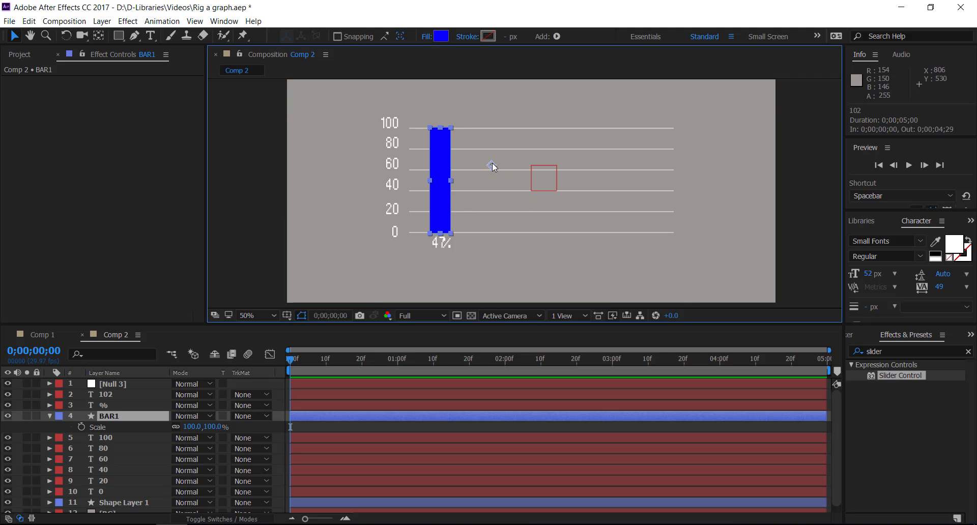
{"action": "key", "text": "y"}
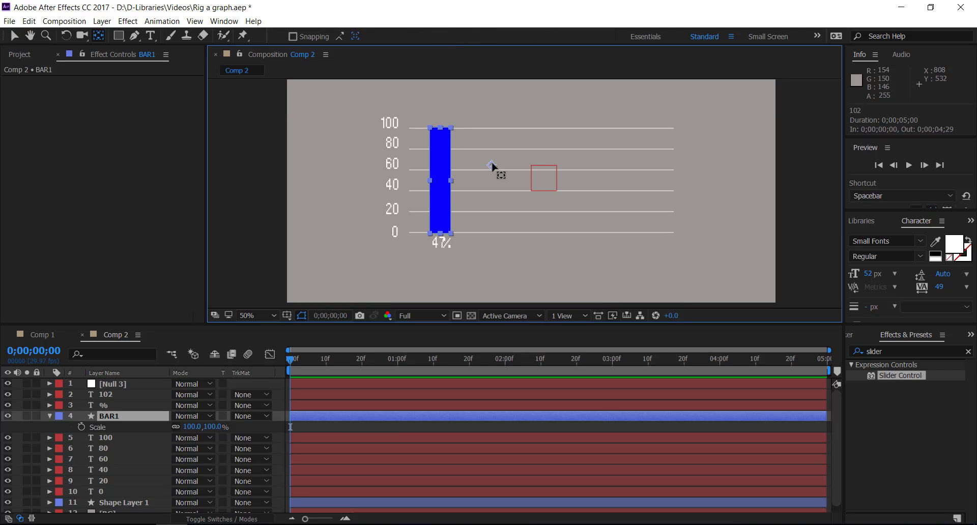
{"action": "left_click_drag", "start_coordinate": [491, 165], "coordinate": [441, 233]}
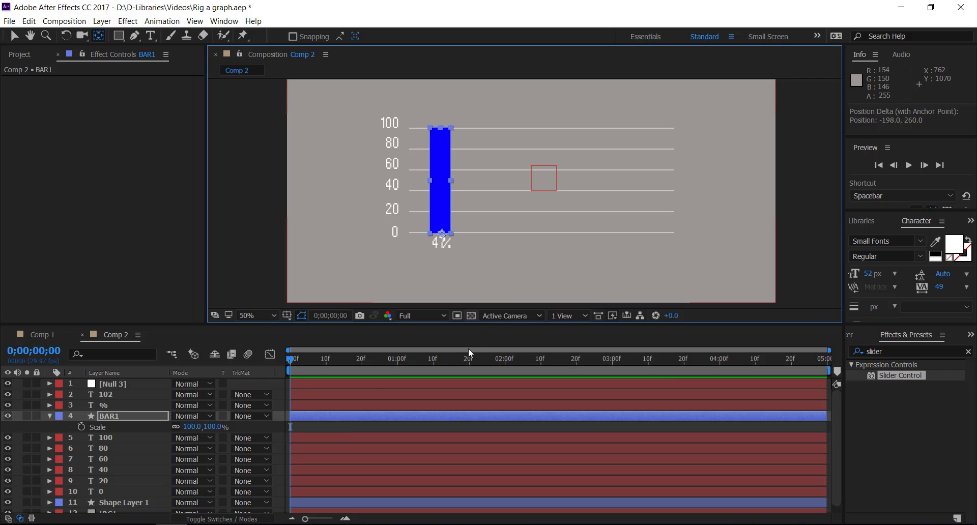
Add an expression to BAR1's Scale that links it to the Slider on Null 3
{"action": "left_click", "coordinate": [81, 428], "text": "alt"}
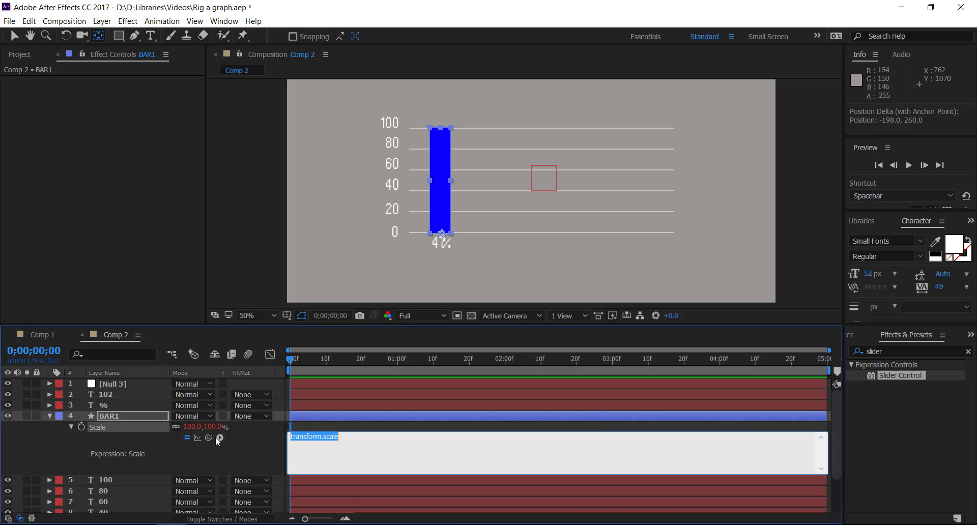
{"action": "mouse_move", "coordinate": [208, 437]}
{"action": "left_mouse_down"}
{"action": "mouse_move", "coordinate": [151, 279]}
{"action": "mouse_move", "coordinate": [180, 381]}
{"action": "mouse_move", "coordinate": [212, 440]}
{"action": "left_mouse_up"}
{"action": "left_click", "coordinate": [106, 388]}
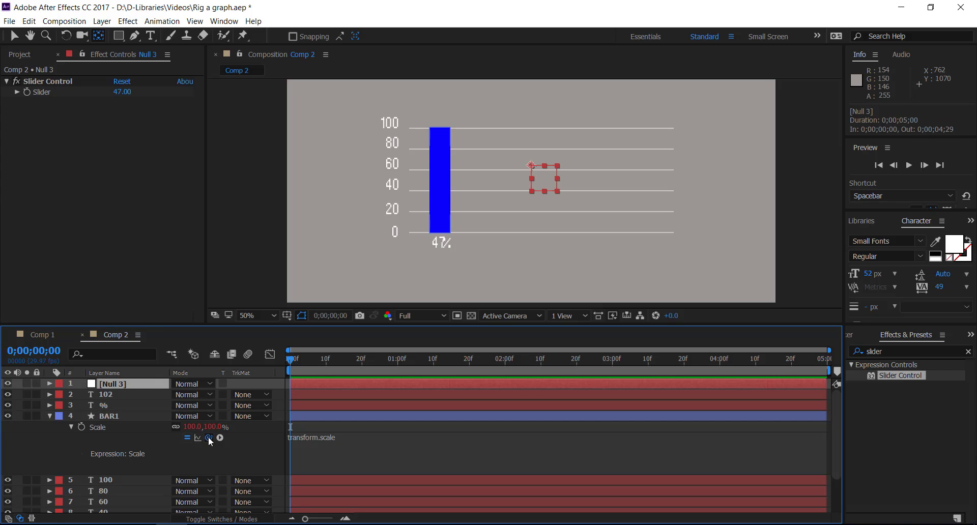
{"action": "left_click_drag", "start_coordinate": [208, 436], "coordinate": [44, 95]}
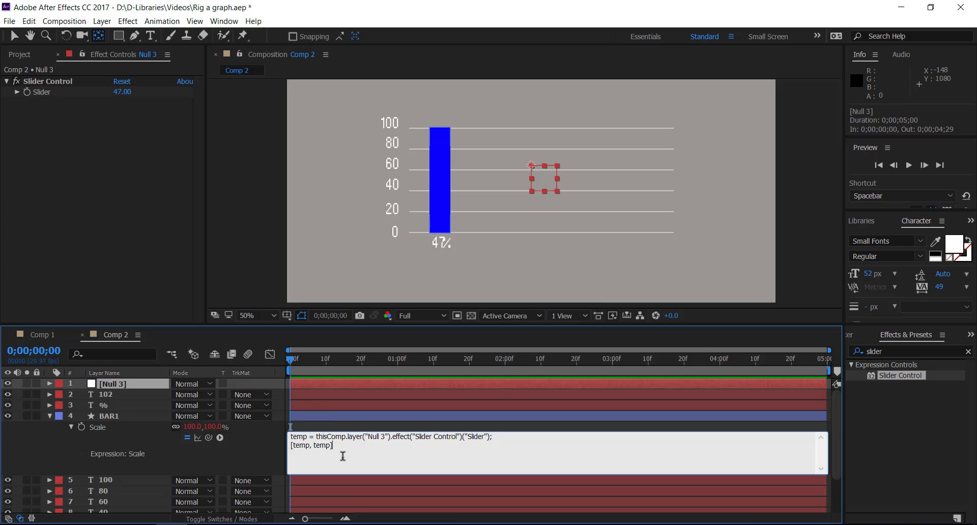
Change the last line of BAR1's Scale expression to [100, temp] so only the height follows the slider
{"action": "key", "text": "Left"}
{"action": "key", "text": "Left"}
{"action": "key", "text": "Left"}
{"action": "key", "text": "Delete"}
{"action": "key", "text": "Delete"}
{"action": "key", "text": "Delete"}
{"action": "key", "text": "Delete"}
{"action": "type", "text": "100"}
{"action": "left_click", "coordinate": [376, 404]}
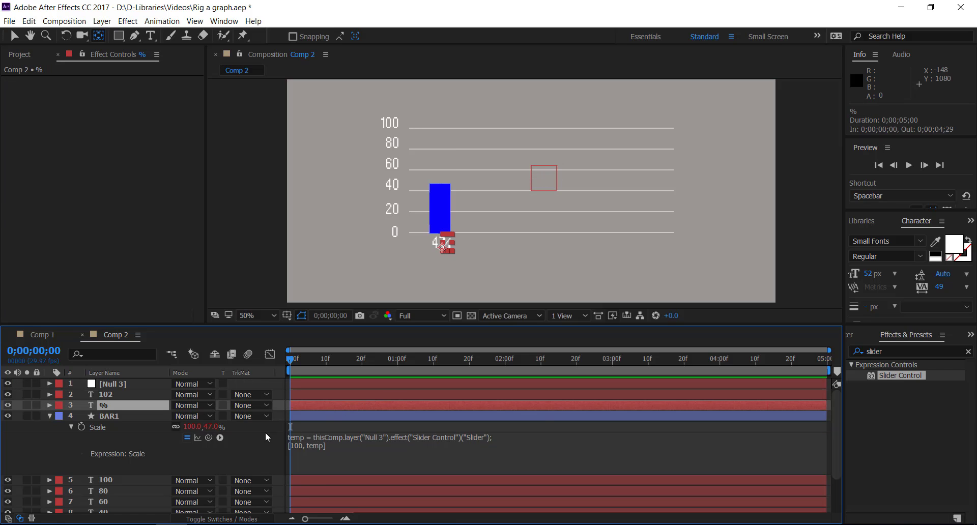
Set the Slider on Null 3 to 80
{"action": "left_click", "coordinate": [134, 382]}
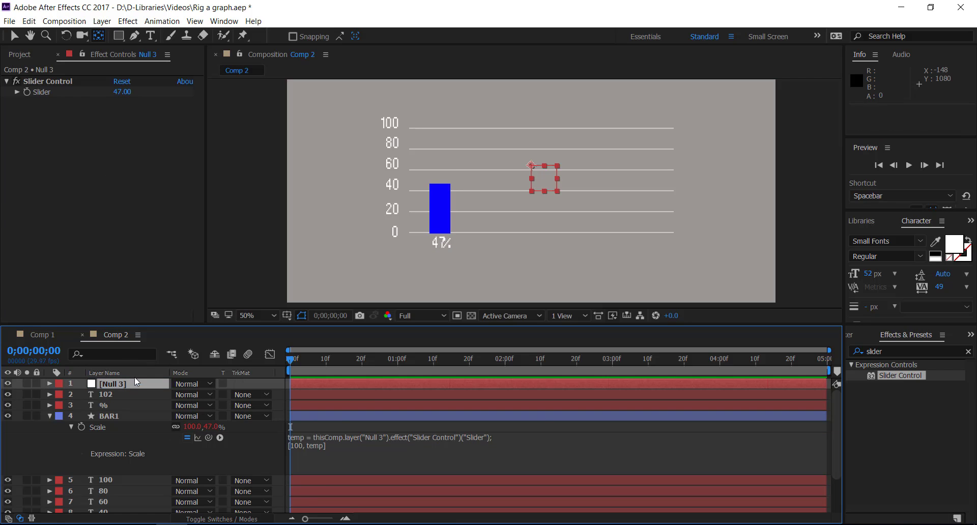
{"action": "left_click_drag", "start_coordinate": [122, 95], "coordinate": [156, 99]}
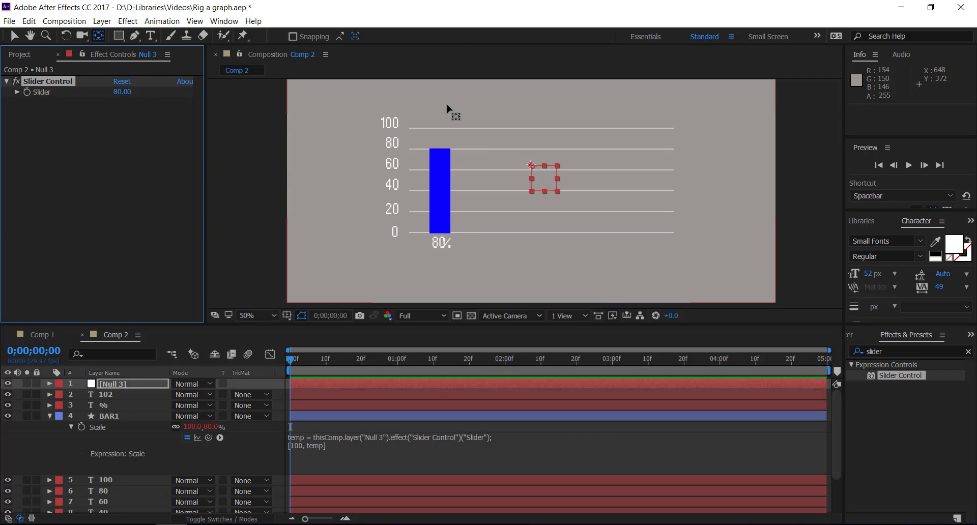
Nudge the 102 number layer left to X position 546, away from the % sign, and collapse BAR1's properties
{"action": "key", "text": "v"}
{"action": "left_click", "coordinate": [437, 243]}
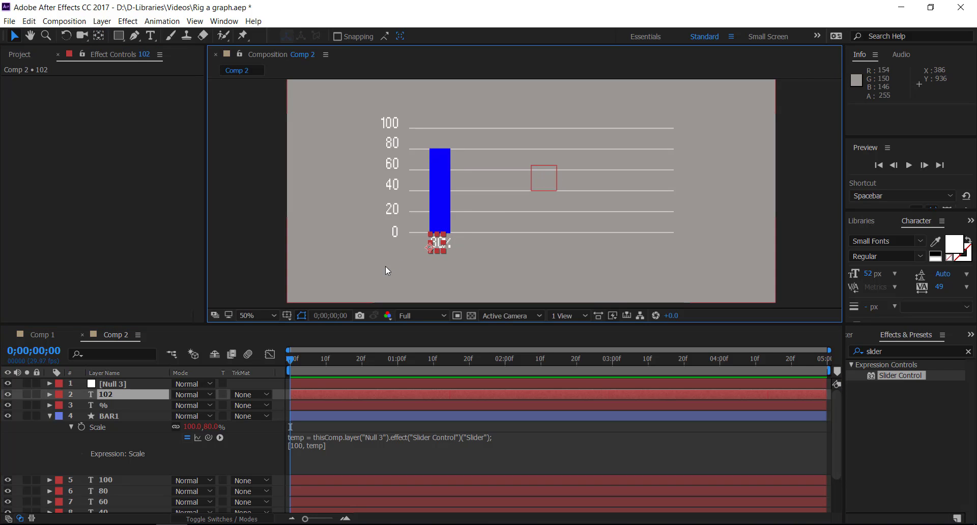
{"action": "key", "text": "Left"}
{"action": "key", "text": "Left"}
{"action": "key", "text": "Left"}
{"action": "key", "text": "Left"}
{"action": "key", "text": "Left"}
{"action": "key", "text": "Left"}
{"action": "key", "text": "Left"}
{"action": "key", "text": "Left"}
{"action": "key", "text": "Left"}
{"action": "key", "text": "Left"}
{"action": "key", "text": "Left"}
{"action": "key", "text": "Left"}
{"action": "key", "text": "Left"}
{"action": "key", "text": "Left"}
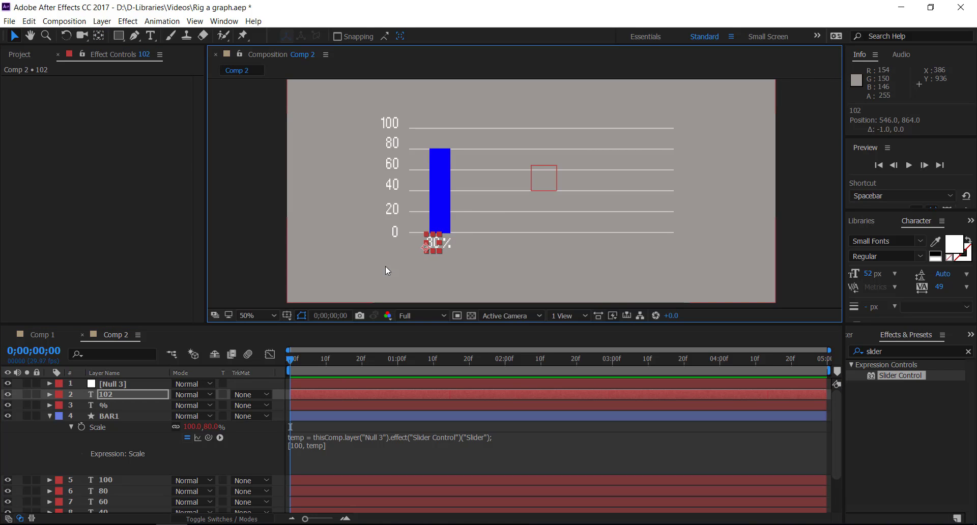
{"action": "left_click", "coordinate": [402, 406]}
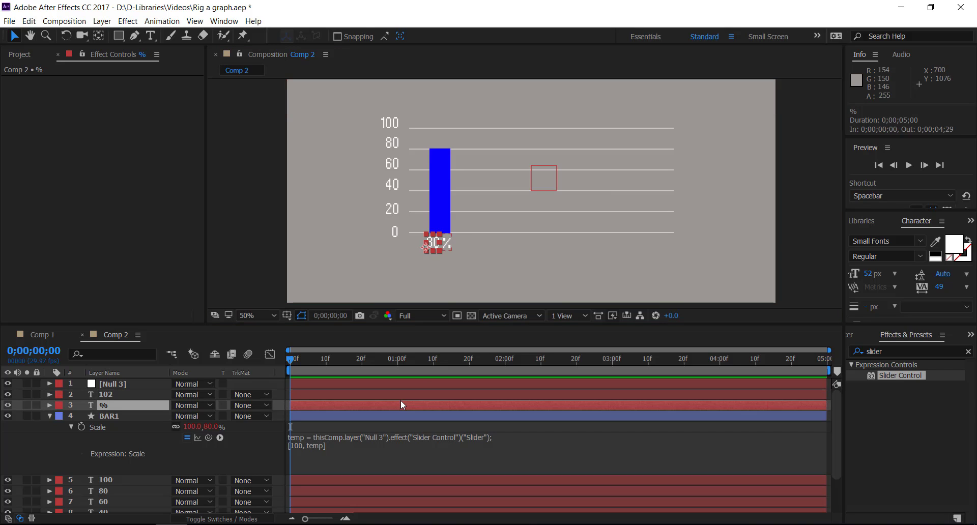
{"action": "left_click", "coordinate": [17, 416]}
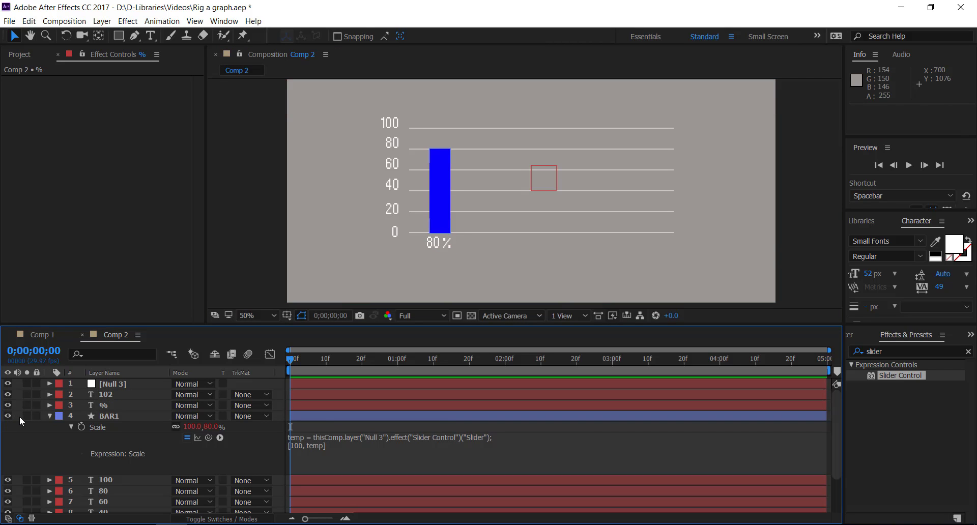
{"action": "left_click", "coordinate": [49, 416]}
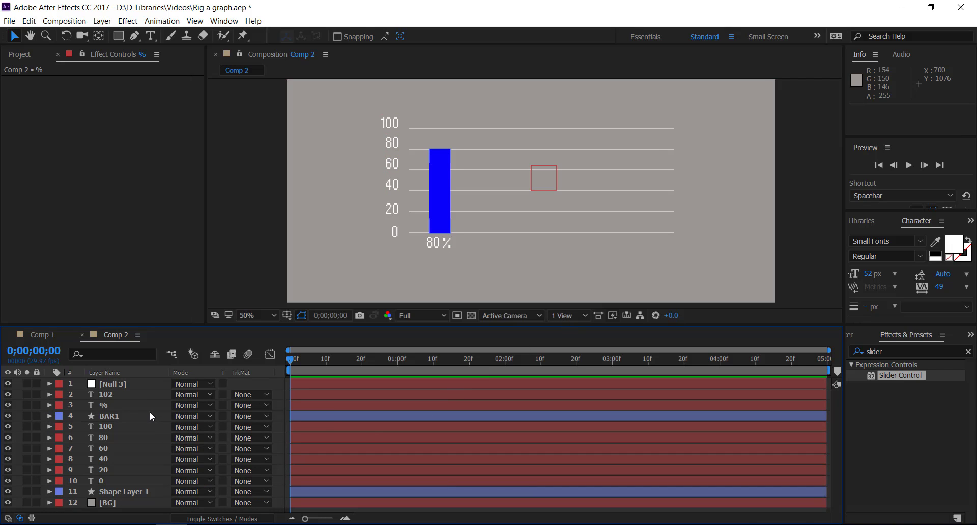
Hide the Null 3 layer and rename it control
{"action": "left_click", "coordinate": [7, 383]}
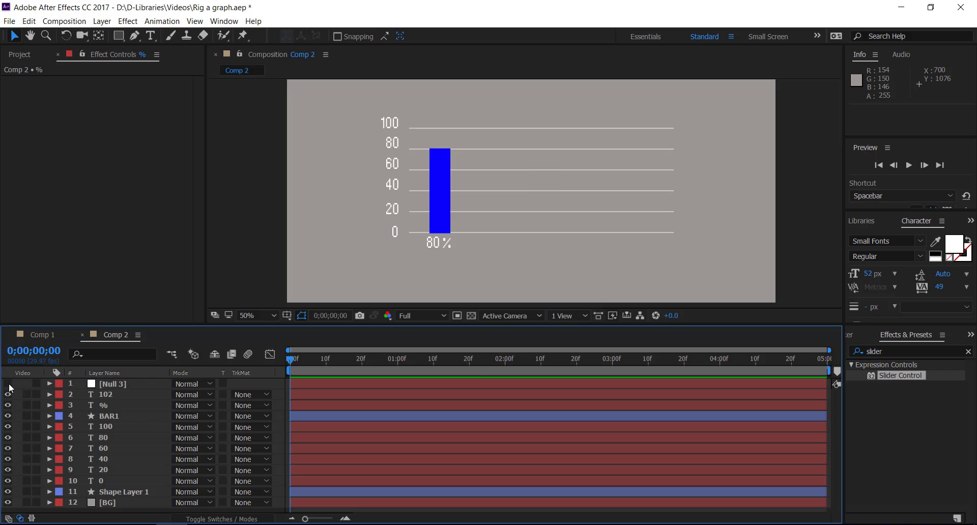
{"action": "left_click", "coordinate": [113, 384]}
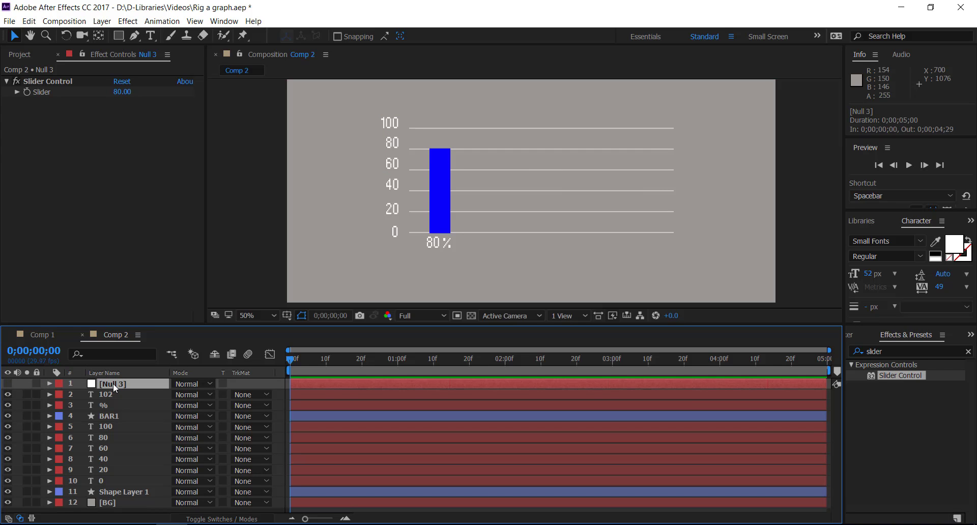
{"action": "right_click", "coordinate": [113, 383]}
{"action": "left_click", "coordinate": [146, 516]}
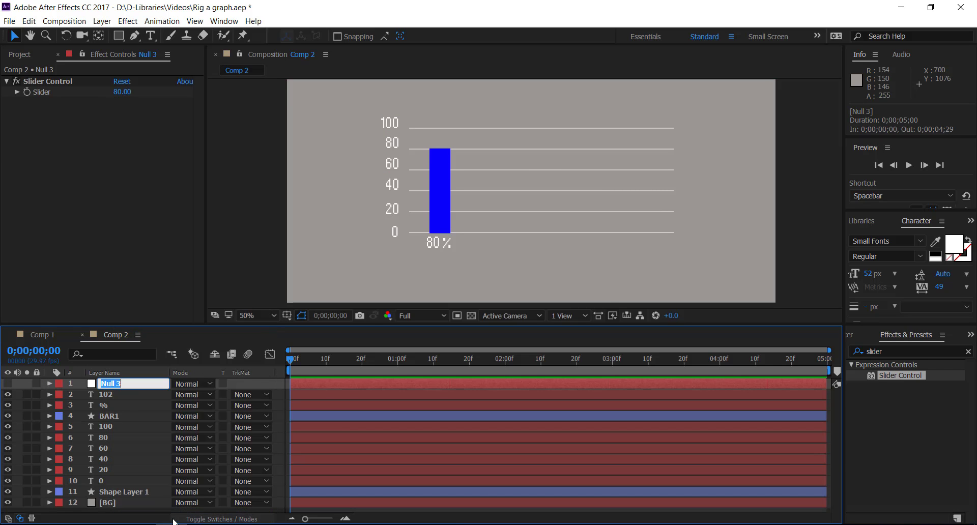
{"action": "type", "text": "co"}
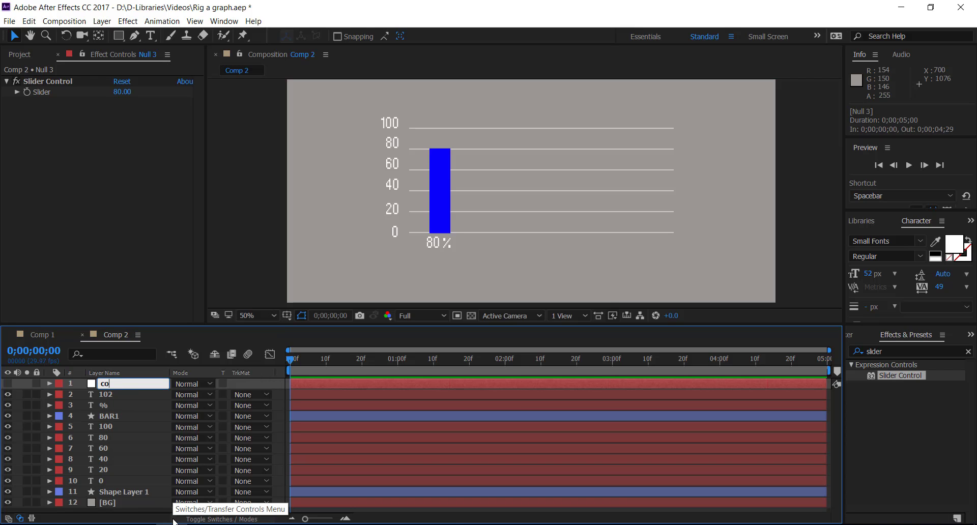
{"action": "type", "text": "ntrol"}
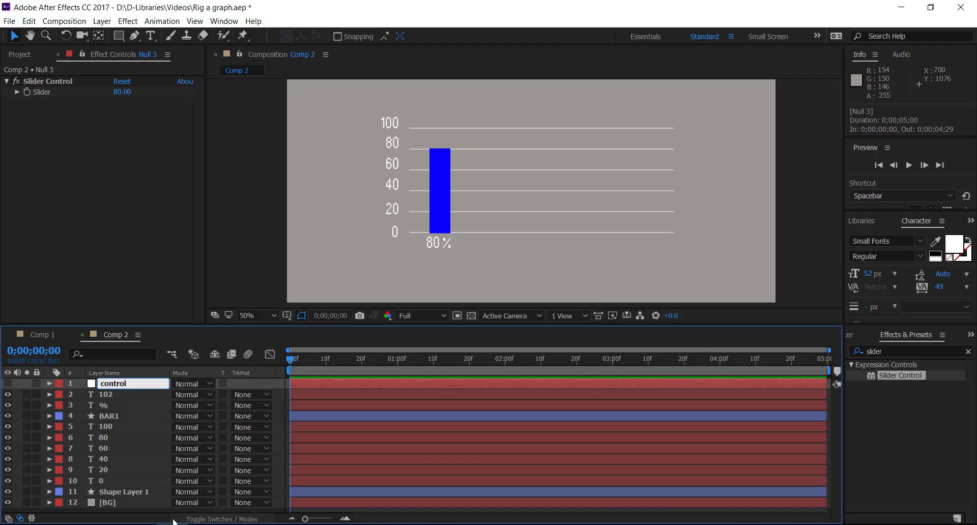
{"action": "key", "text": "Return"}
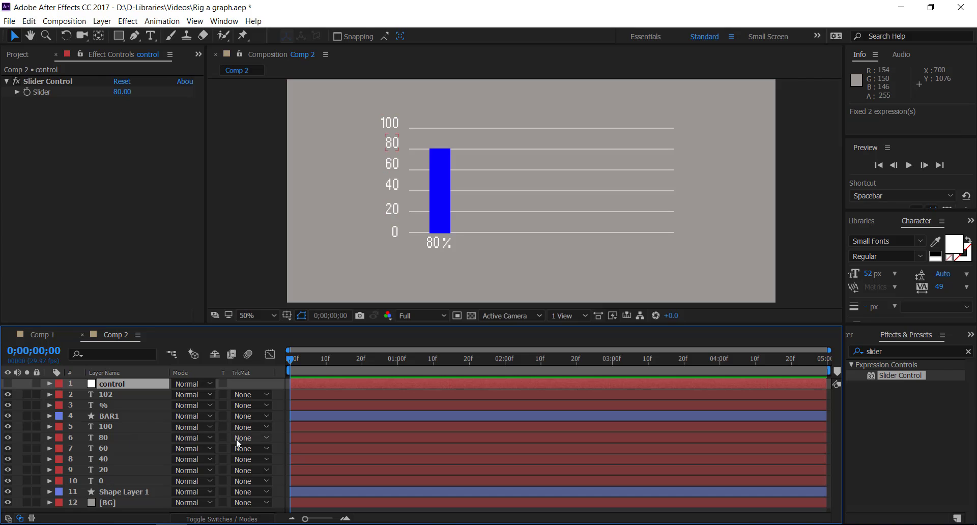
Duplicate the control, 102, % and BAR1 layers and group the copies above the originals in the layer stack
{"action": "left_click", "coordinate": [142, 416]}
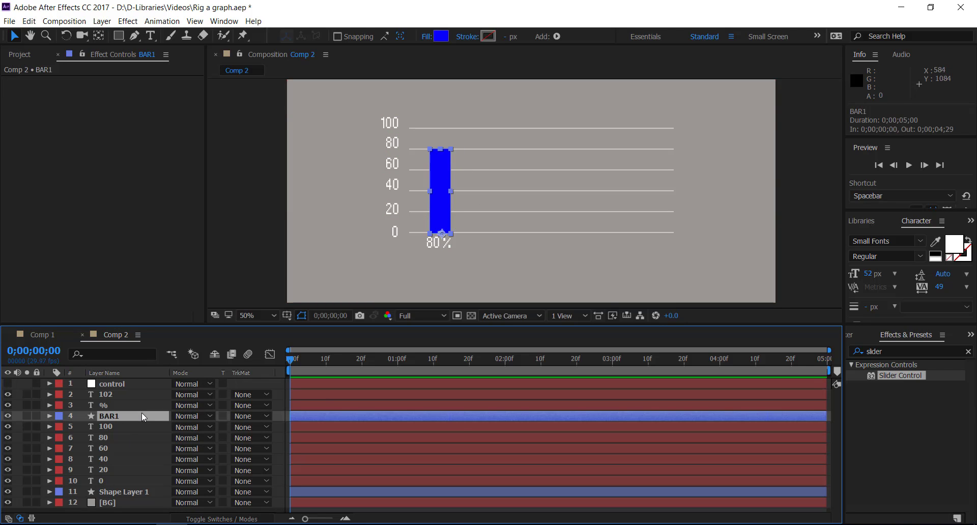
{"action": "left_click", "coordinate": [144, 382], "text": "shift"}
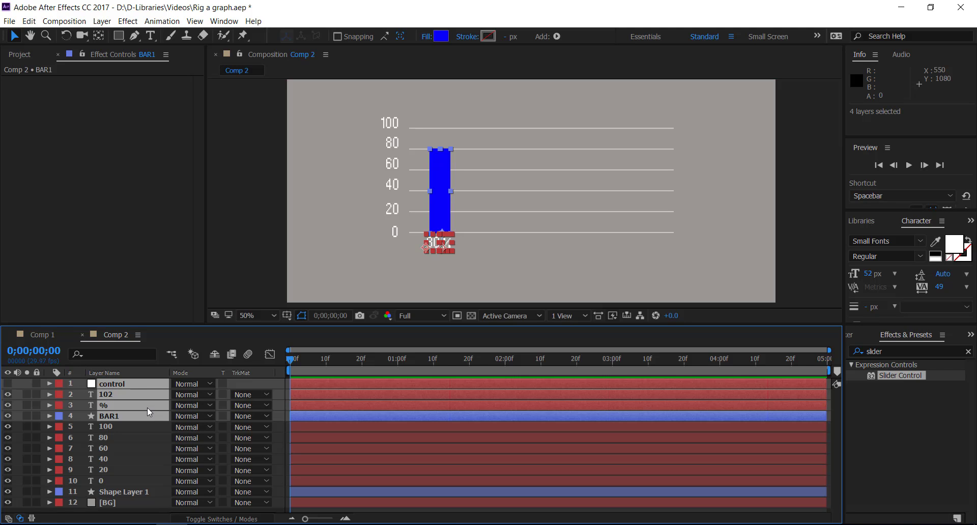
{"action": "key", "text": "ctrl+d"}
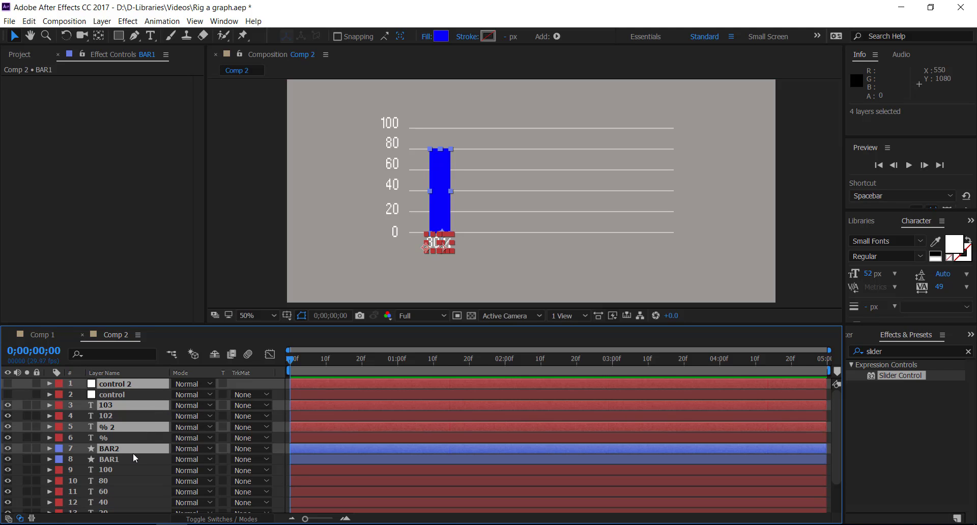
{"action": "left_click_drag", "start_coordinate": [133, 450], "coordinate": [136, 390]}
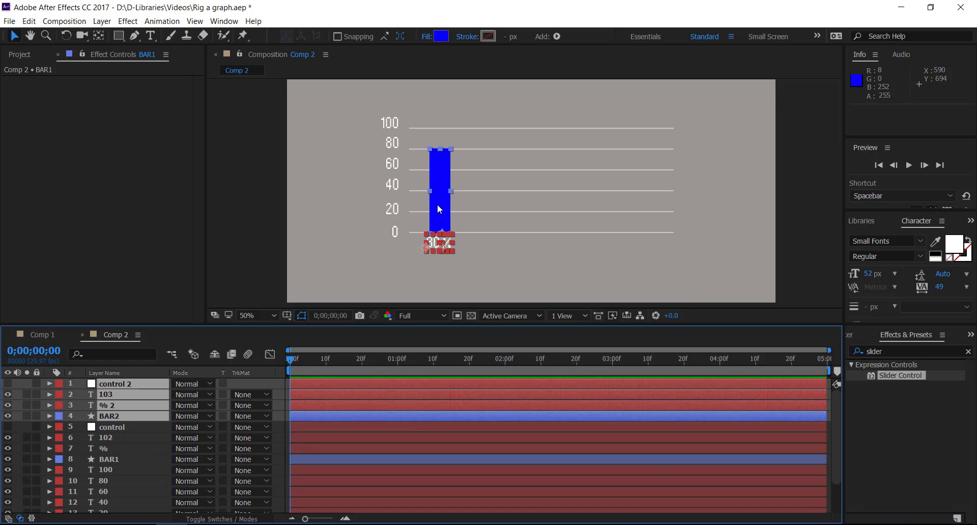
Move the duplicated bar and its readout 168 px to the right and fill BAR2 with green 77FC00
{"action": "left_click_drag", "start_coordinate": [438, 207], "coordinate": [481, 214]}
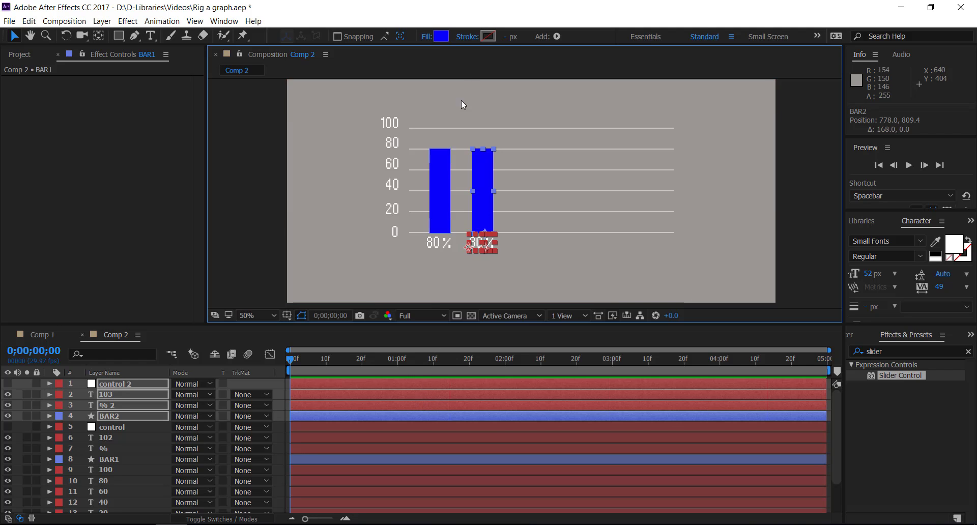
{"action": "left_click", "coordinate": [442, 37]}
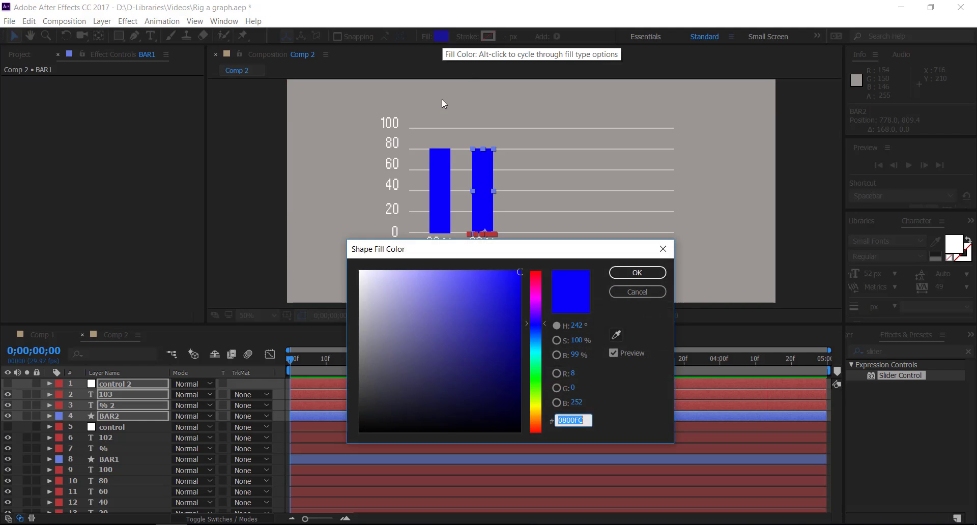
{"action": "left_click", "coordinate": [539, 392]}
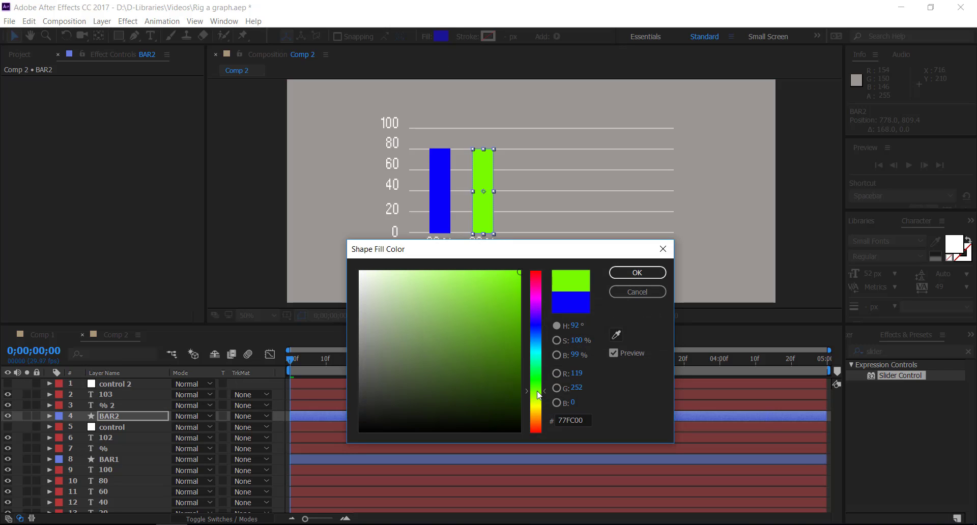
{"action": "left_click", "coordinate": [628, 274]}
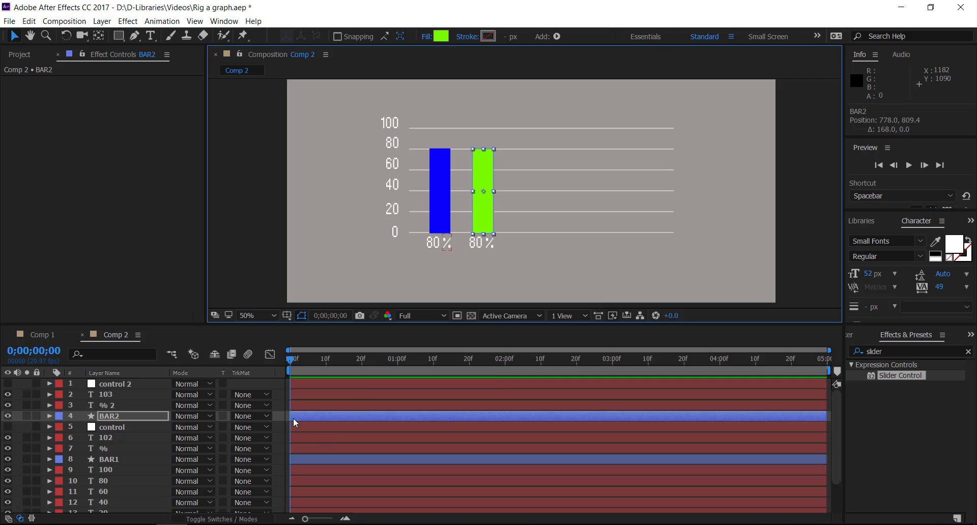
Edit BAR2's Scale expression so it refers to the "control 2" layer's Slider
{"action": "left_click", "coordinate": [49, 416]}
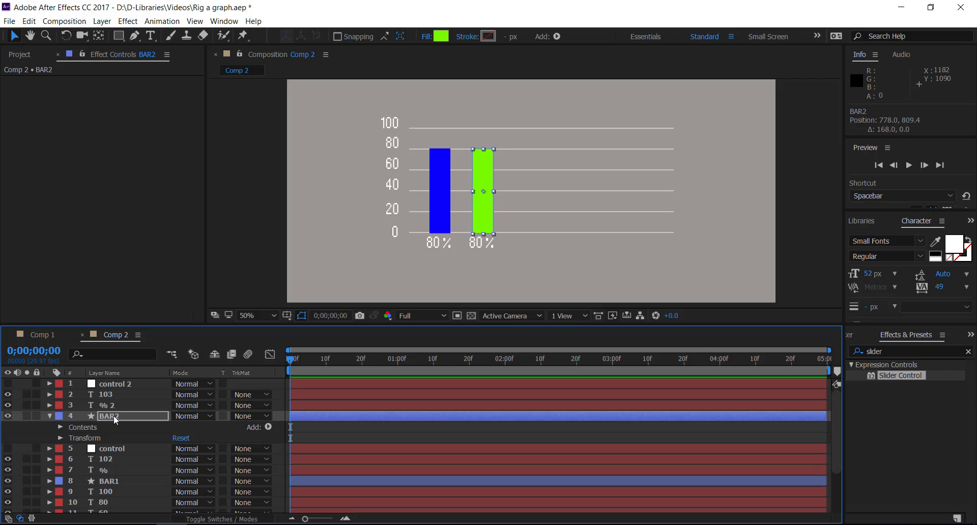
{"action": "left_click", "coordinate": [113, 416]}
{"action": "left_click", "coordinate": [49, 415]}
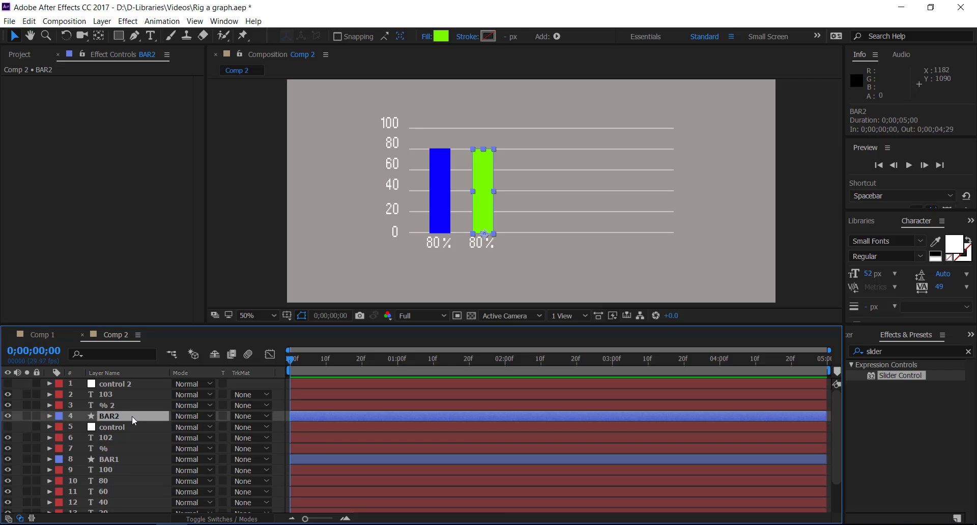
{"action": "key", "text": "e"}
{"action": "key", "text": "e"}
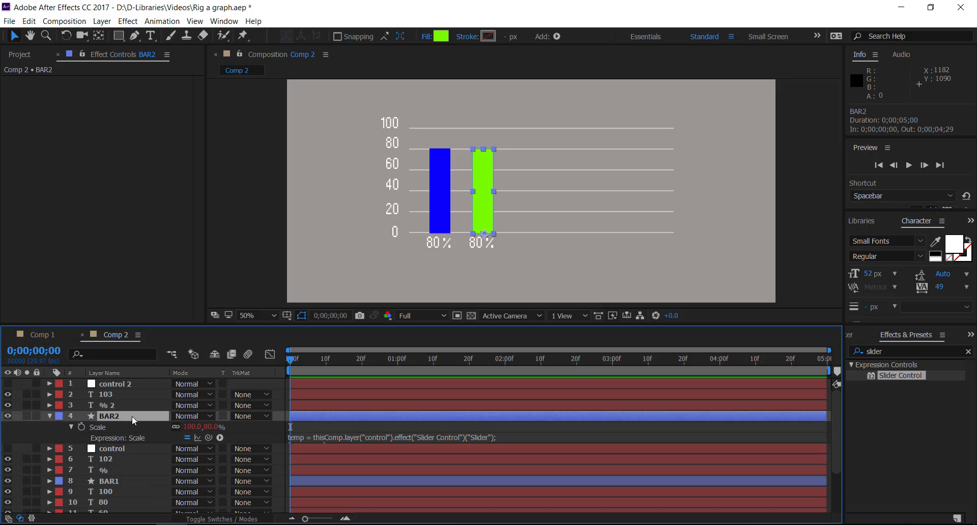
{"action": "left_click", "coordinate": [508, 436]}
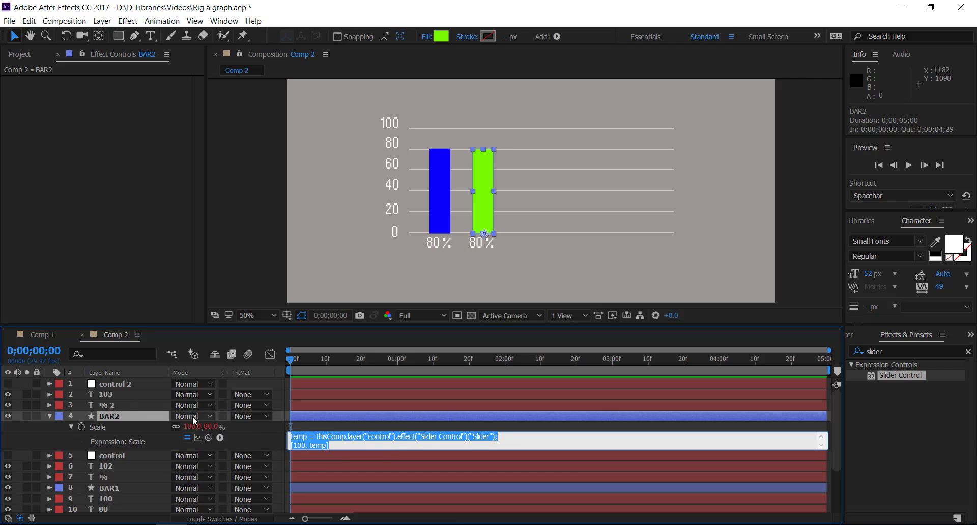
{"action": "left_click", "coordinate": [392, 436]}
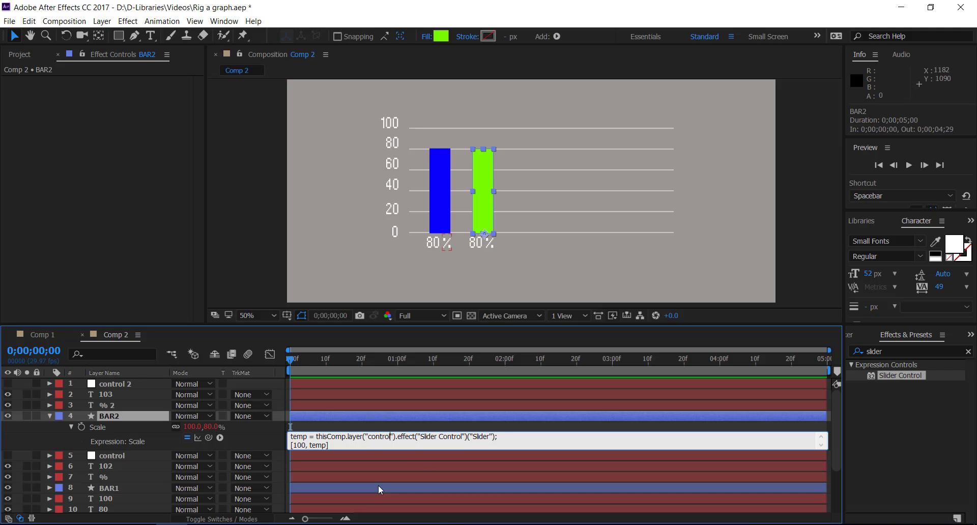
{"action": "type", "text": "2"}
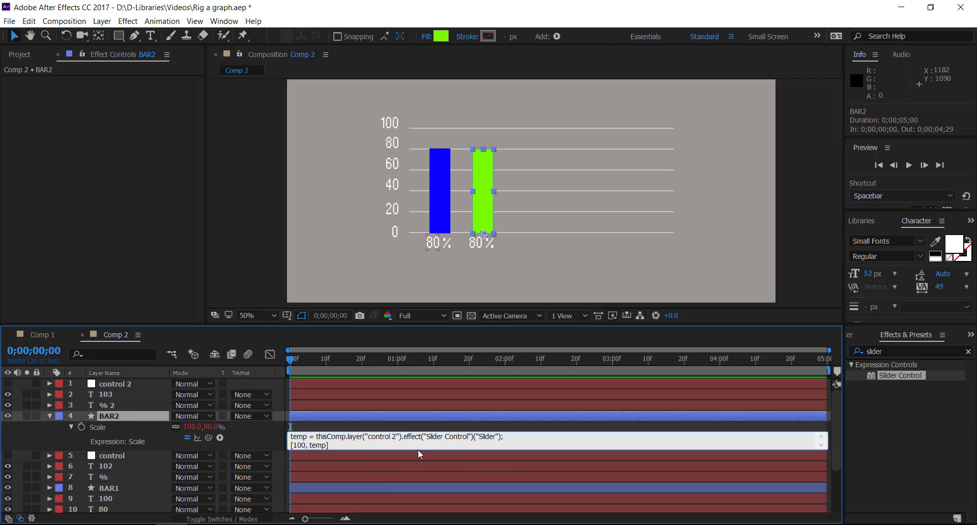
{"action": "left_click", "coordinate": [414, 404]}
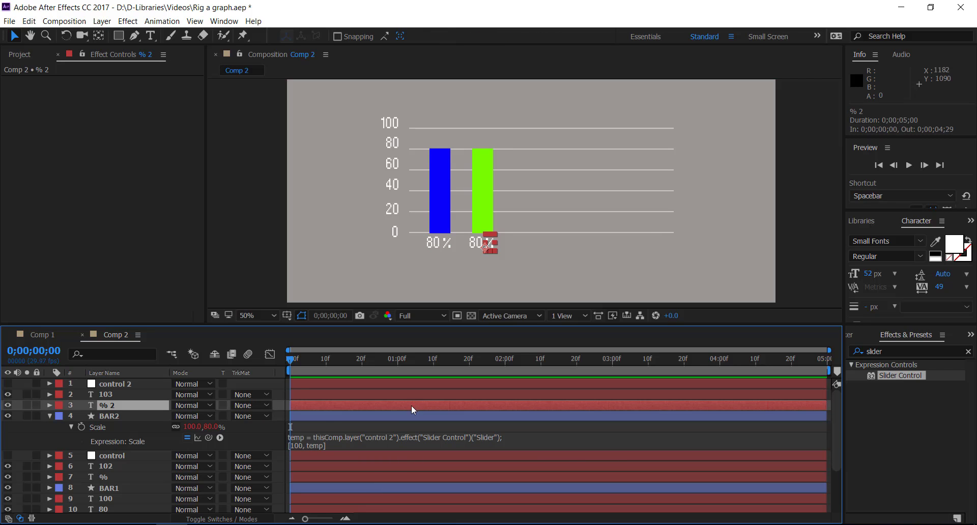
Edit the 103 readout's Source Text expression so it refers to the "control 2" layer's Slider
{"action": "left_click", "coordinate": [126, 395]}
{"action": "key", "text": "e"}
{"action": "key", "text": "e"}
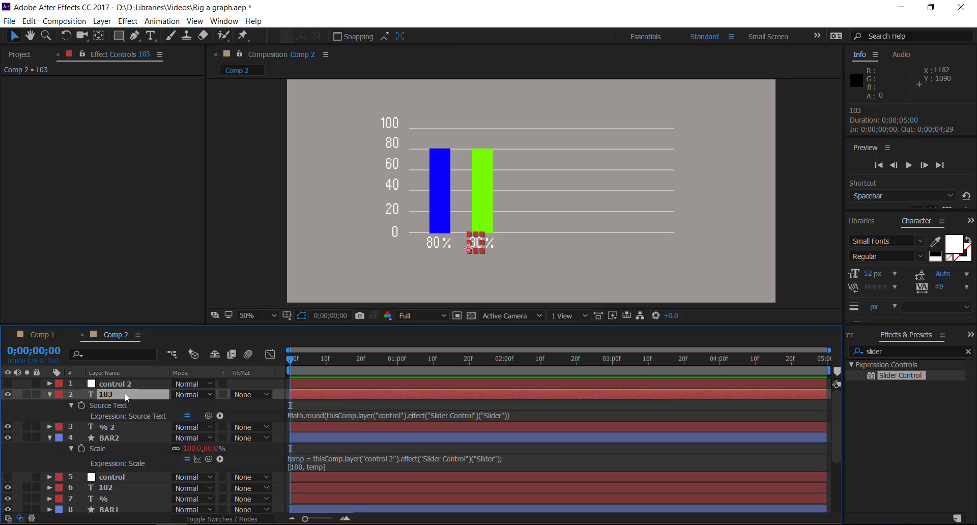
{"action": "left_click", "coordinate": [395, 416]}
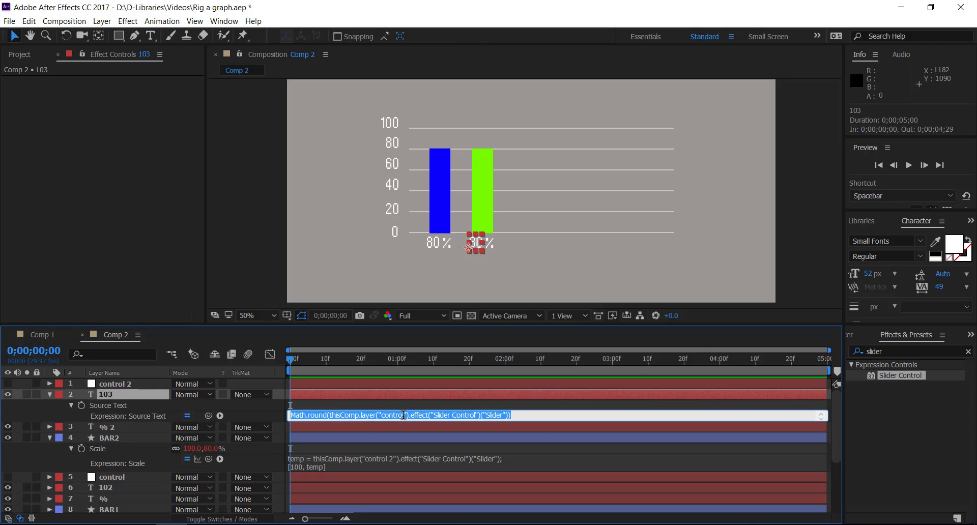
{"action": "left_click", "coordinate": [403, 415]}
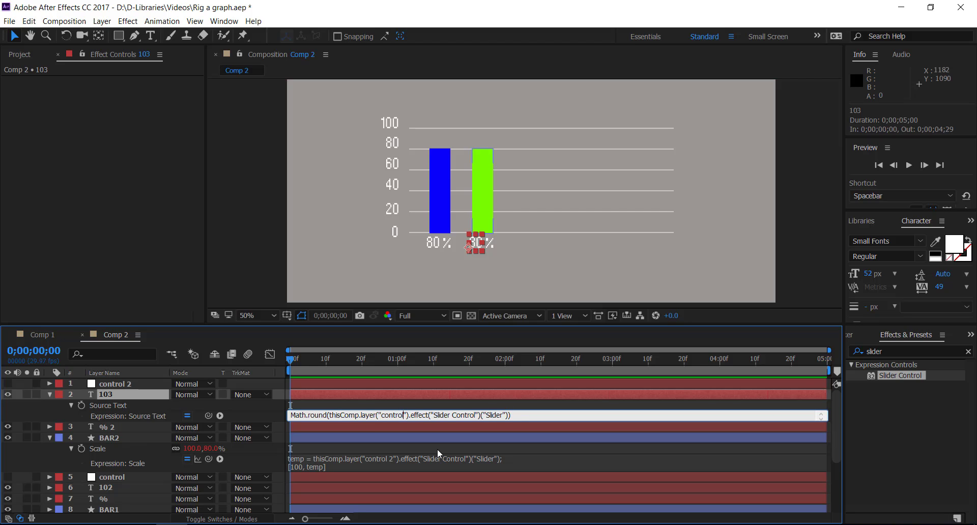
{"action": "type", "text": "2"}
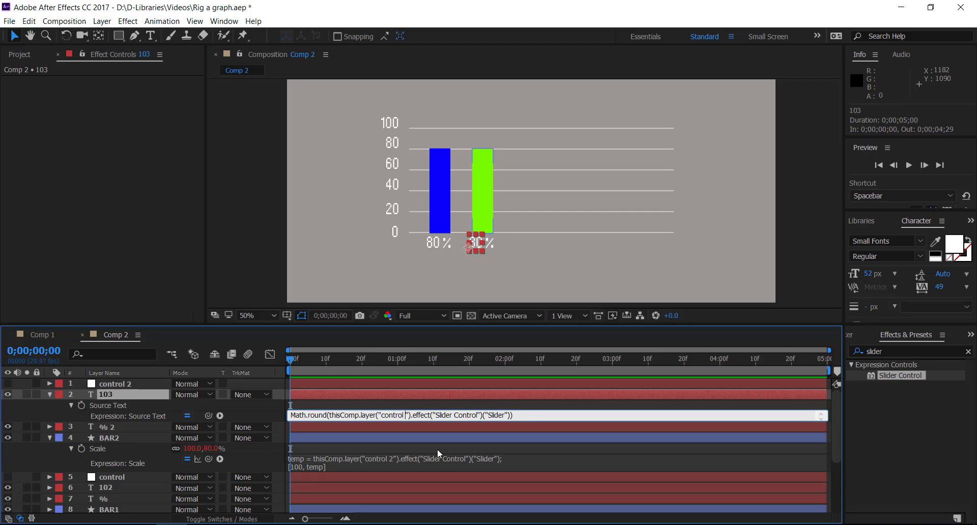
{"action": "left_click", "coordinate": [447, 386]}
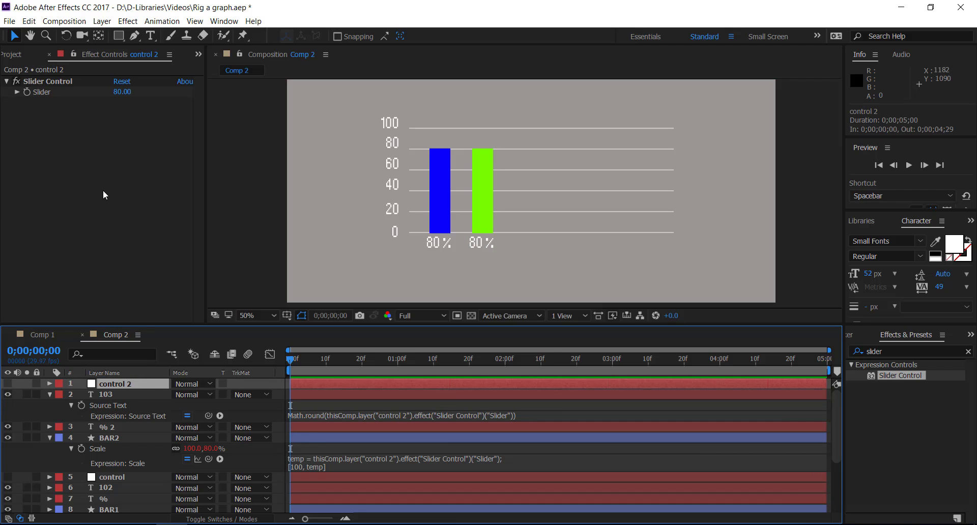
Set the control 2 Slider to 64 and collapse the 103 and BAR2 layer properties
{"action": "mouse_move", "coordinate": [122, 94]}
{"action": "left_mouse_down"}
{"action": "mouse_move", "coordinate": [138, 97]}
{"action": "mouse_move", "coordinate": [122, 104]}
{"action": "left_mouse_up"}
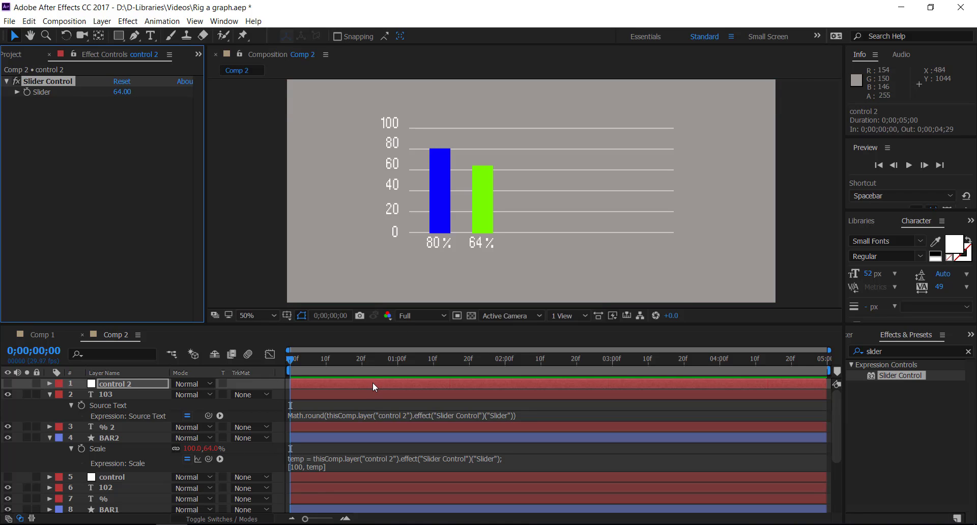
{"action": "left_click", "coordinate": [52, 394]}
{"action": "left_click", "coordinate": [50, 415]}
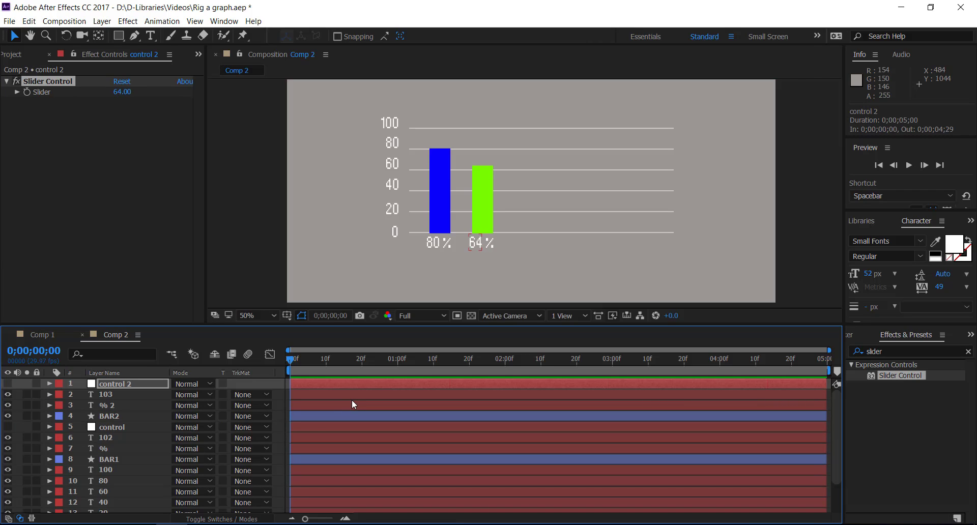
Duplicate the control 2, 103, % 2 and BAR2 layers and group the copies above the originals in the layer stack
{"action": "left_click", "coordinate": [137, 417]}
{"action": "left_click", "coordinate": [147, 383], "text": "shift"}
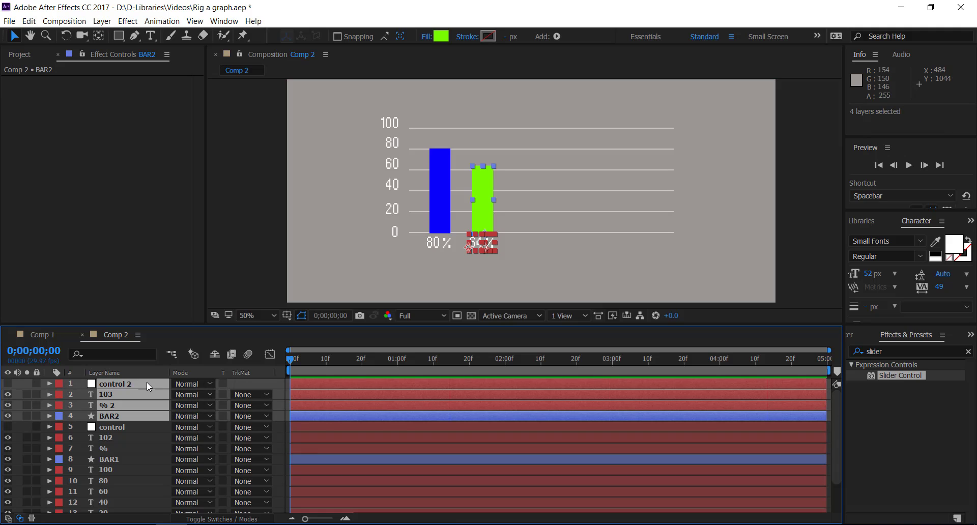
{"action": "key", "text": "ctrl+d"}
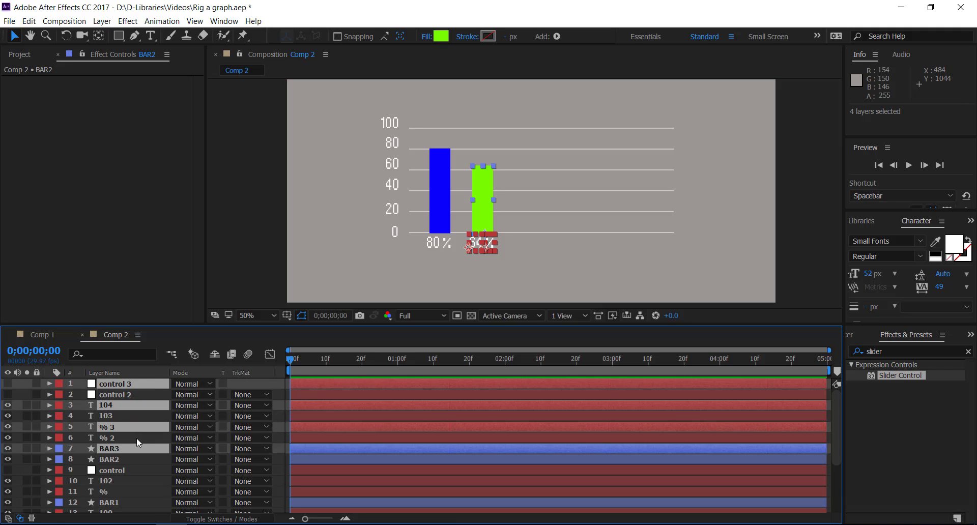
{"action": "left_click_drag", "start_coordinate": [136, 447], "coordinate": [141, 389]}
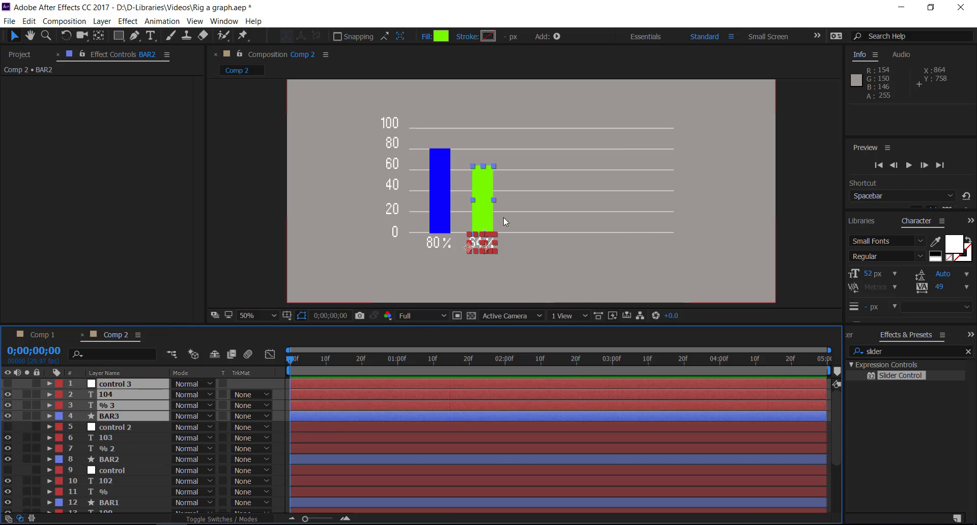
Move the duplicated bar and its readout 174 px to the right and fill BAR3 with bright red
{"action": "left_click_drag", "start_coordinate": [485, 214], "coordinate": [529, 218]}
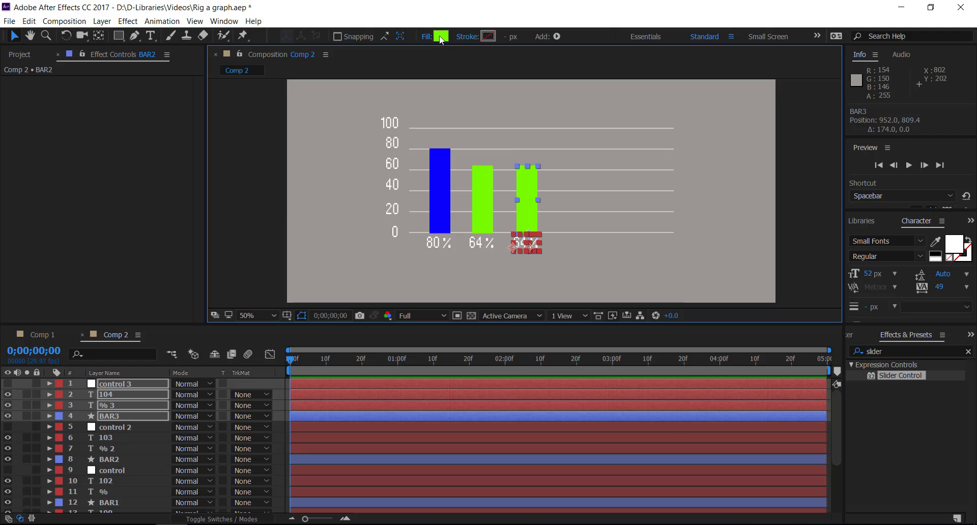
{"action": "left_click", "coordinate": [441, 38]}
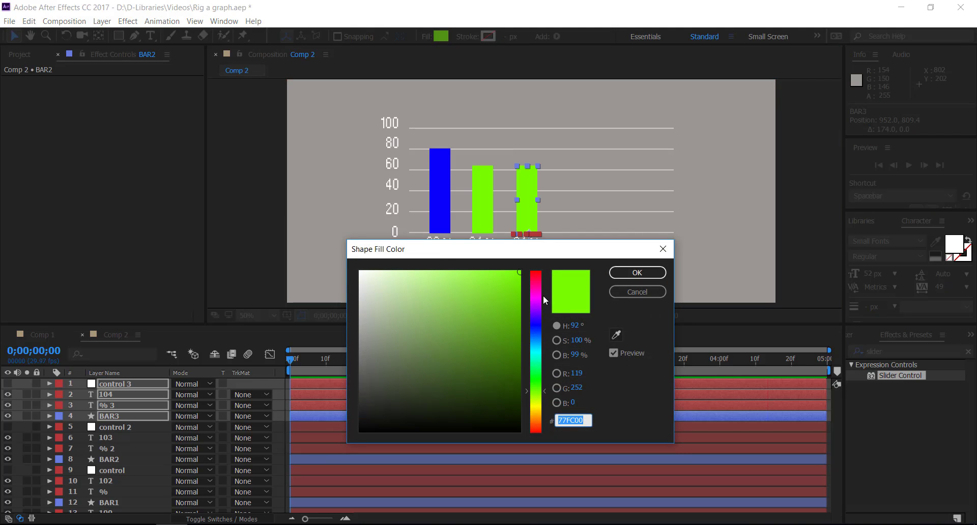
{"action": "left_click", "coordinate": [536, 275]}
{"action": "left_click", "coordinate": [492, 317]}
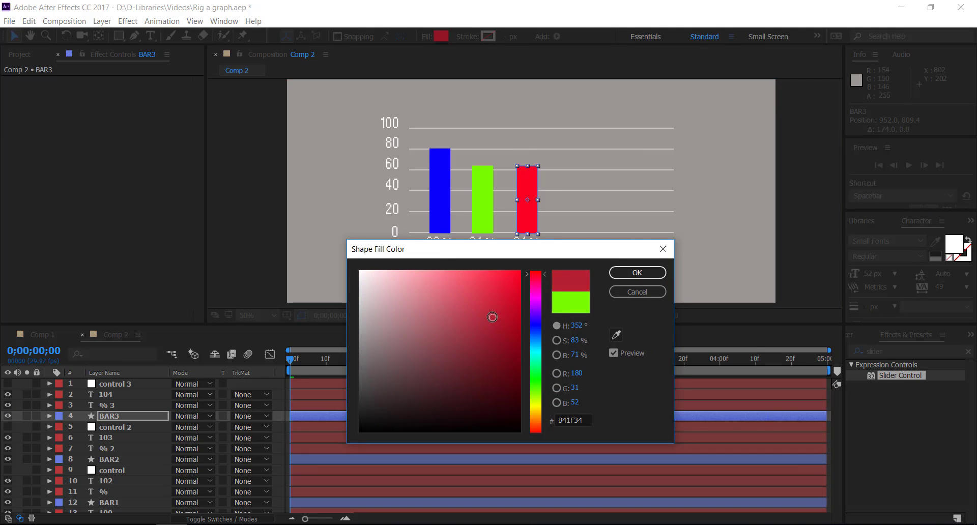
{"action": "left_click", "coordinate": [511, 273]}
{"action": "left_click", "coordinate": [618, 276]}
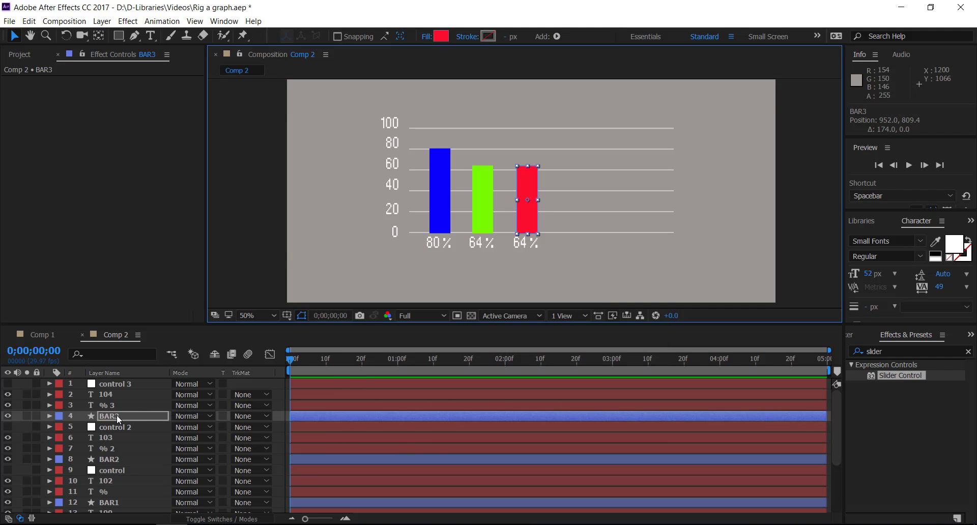
Edit BAR3's Scale expression so it refers to the "control 3" layer's Slider
{"action": "key", "text": "e"}
{"action": "key", "text": "e"}
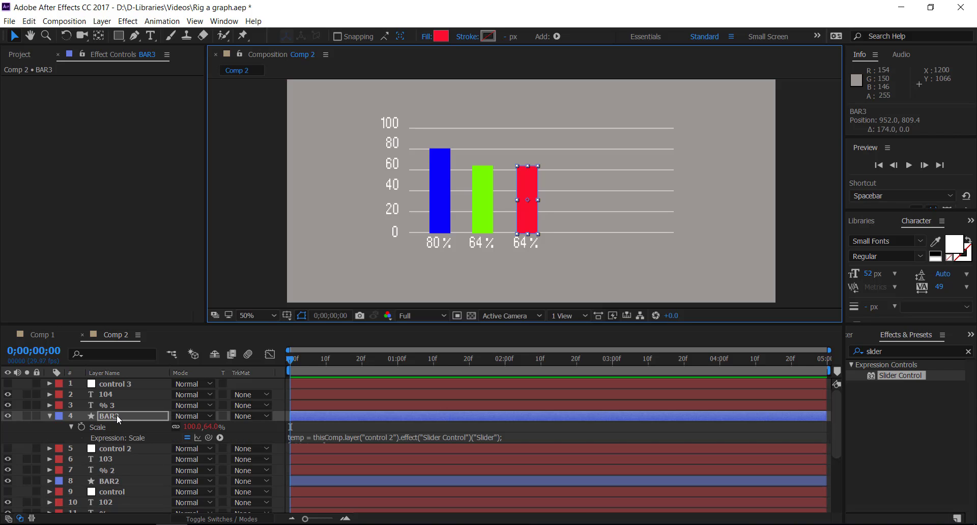
{"action": "left_click", "coordinate": [391, 437]}
{"action": "left_click", "coordinate": [392, 437]}
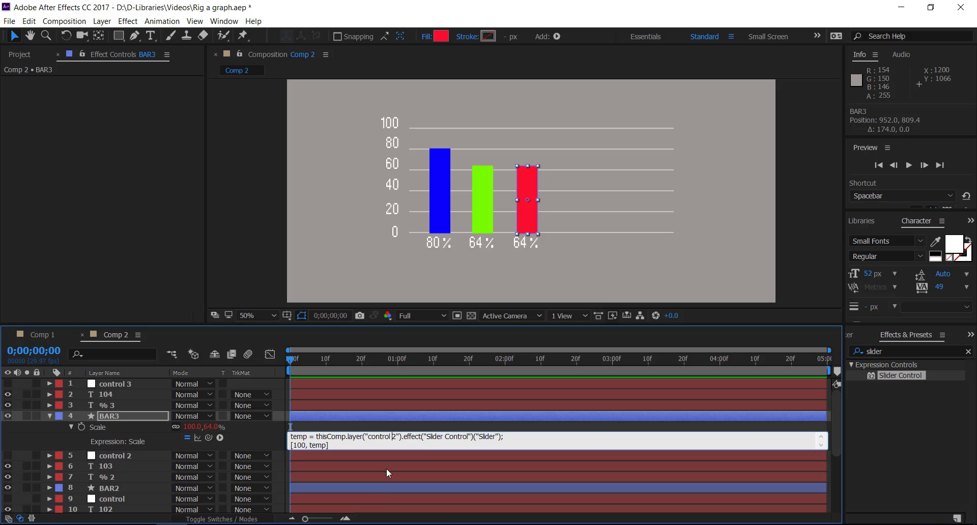
{"action": "key", "text": "Delete"}
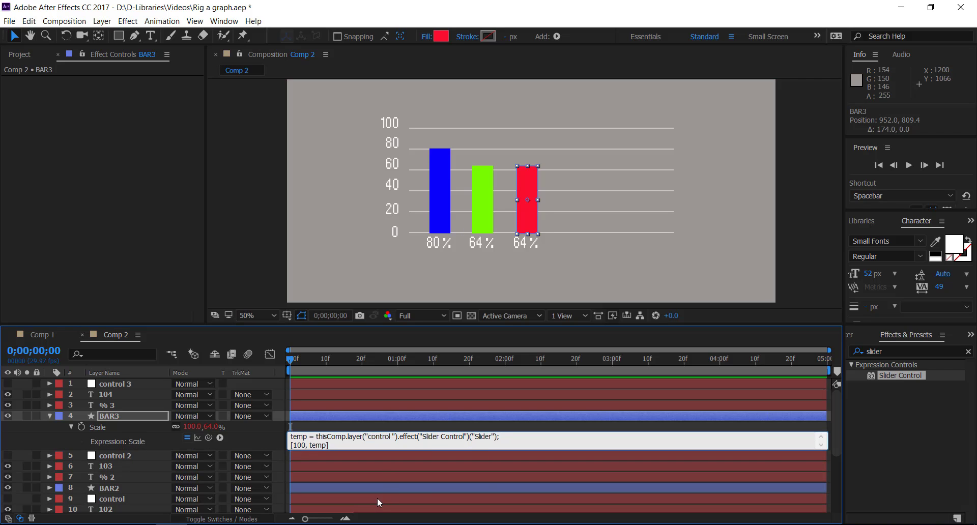
{"action": "type", "text": "3"}
{"action": "left_click", "coordinate": [433, 394]}
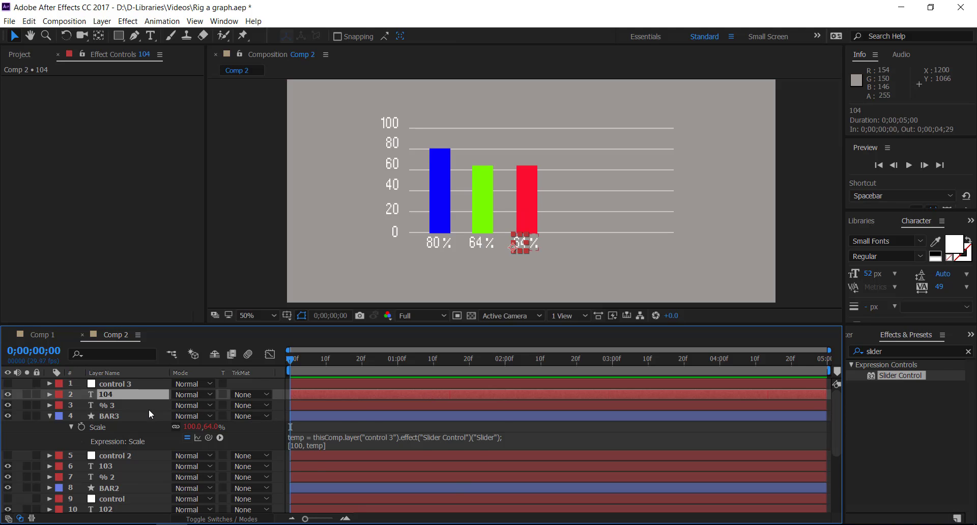
Edit the 104 readout's Source Text expression so it refers to the "control 3" layer's Slider
{"action": "key", "text": "e"}
{"action": "key", "text": "e"}
{"action": "left_click", "coordinate": [406, 416]}
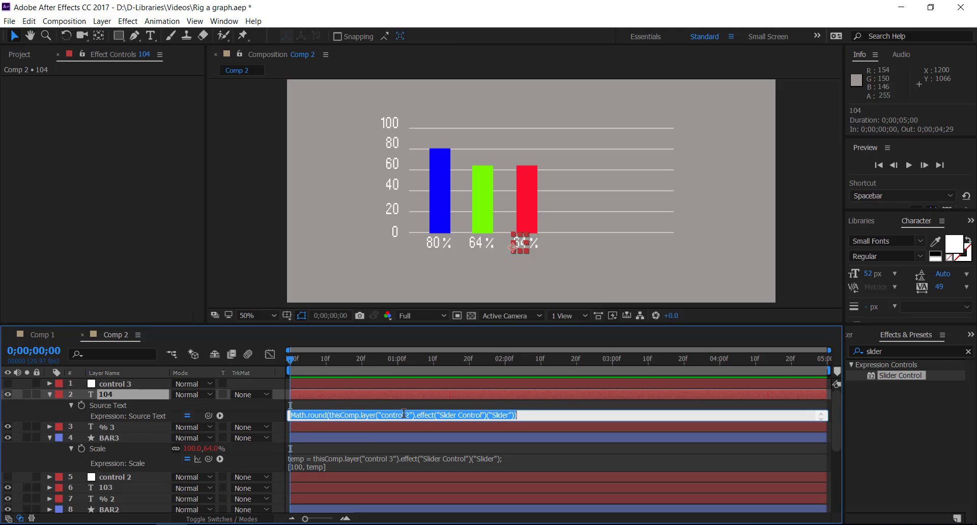
{"action": "left_click", "coordinate": [406, 415]}
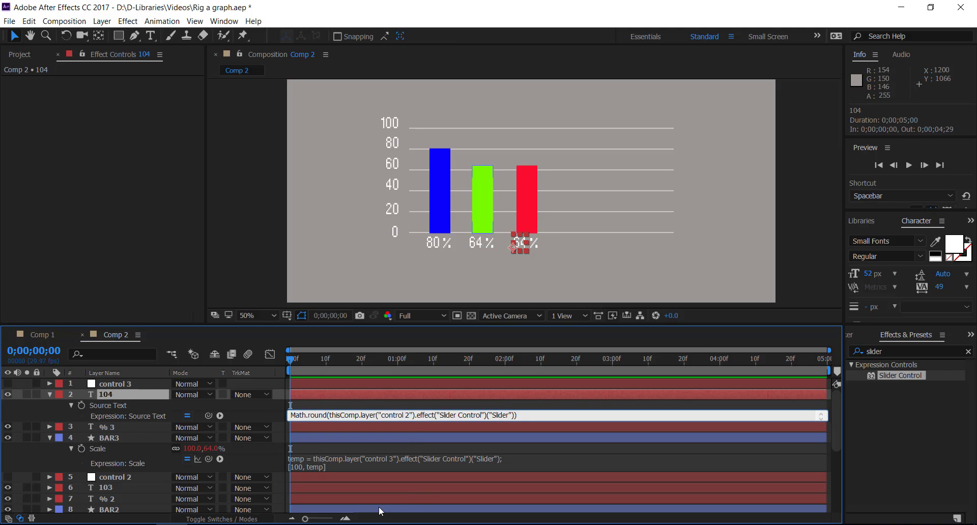
{"action": "key", "text": "BackSpace"}
{"action": "type", "text": "3"}
{"action": "left_click", "coordinate": [441, 395]}
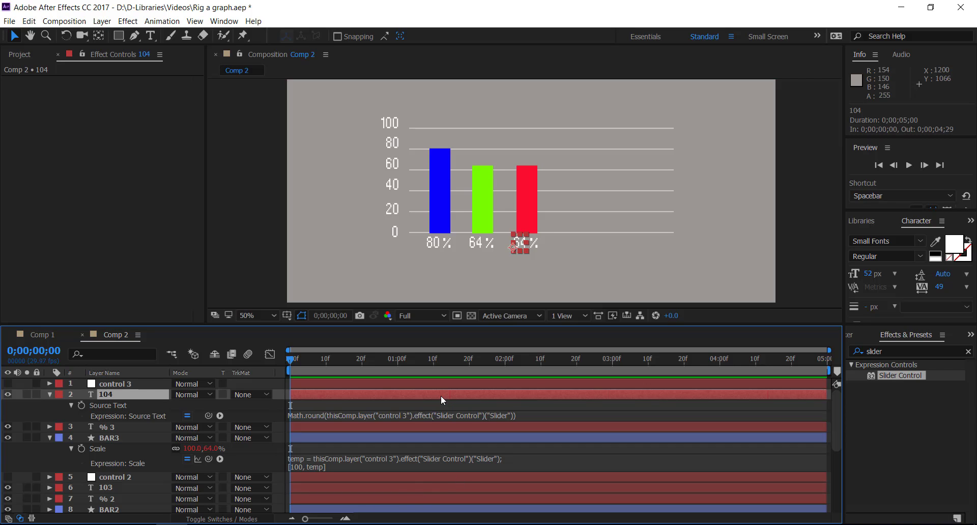
Set the control 3 Slider to 49 and collapse the 104 and BAR3 layer properties
{"action": "left_click", "coordinate": [137, 383]}
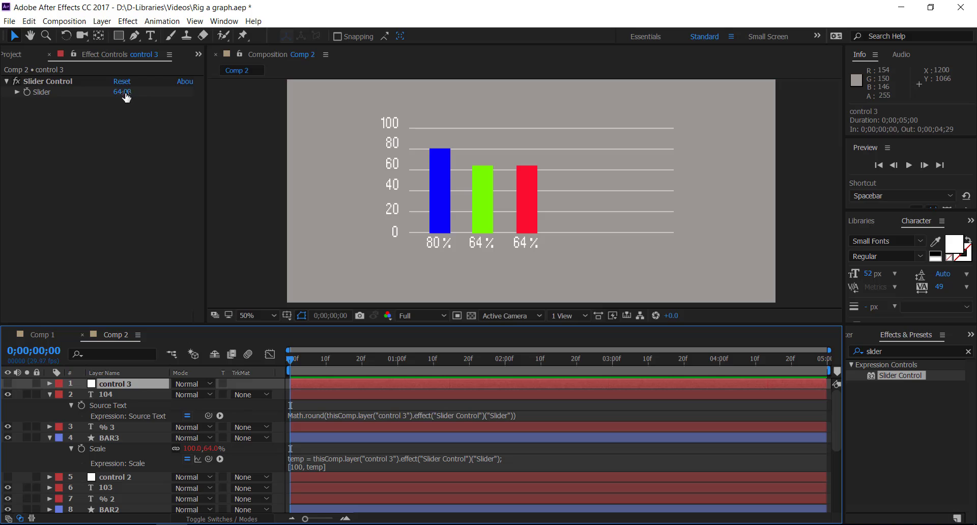
{"action": "left_click_drag", "start_coordinate": [127, 95], "coordinate": [128, 152]}
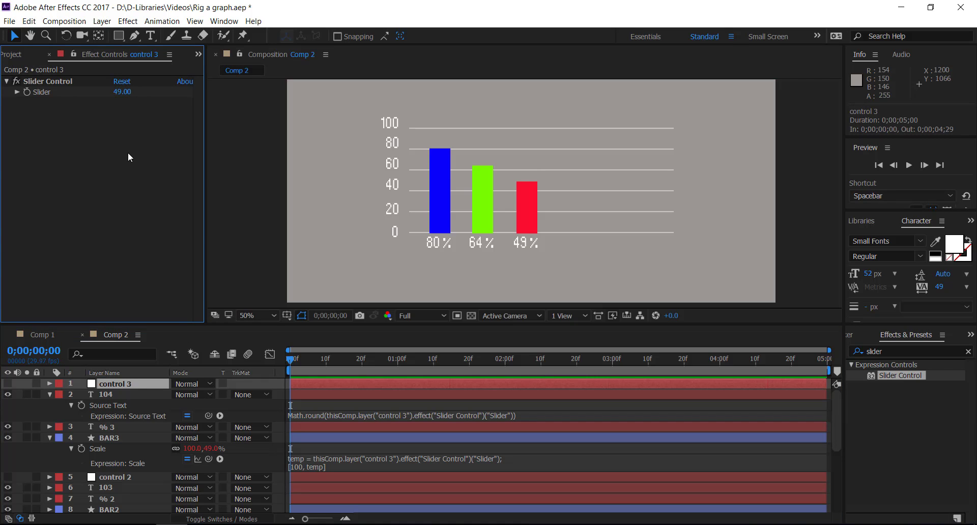
{"action": "left_click", "coordinate": [50, 394]}
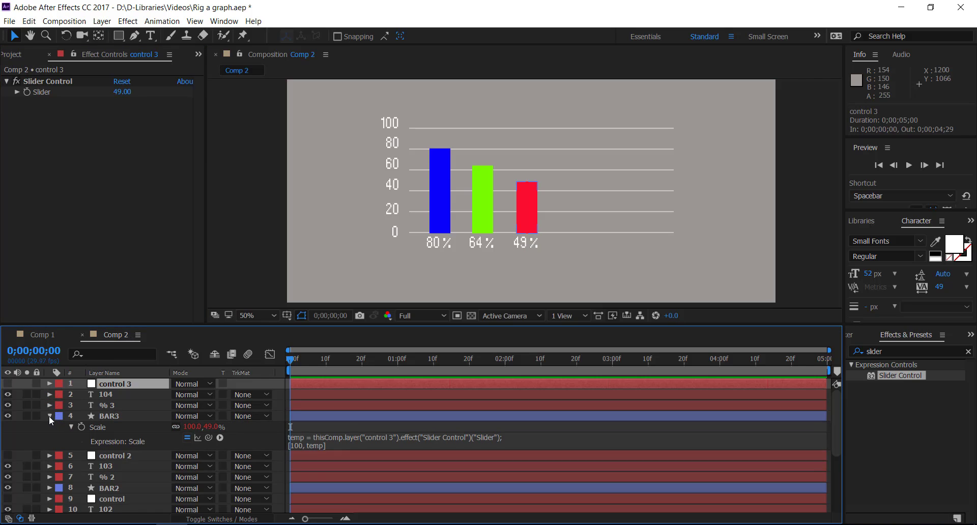
{"action": "left_click", "coordinate": [50, 416]}
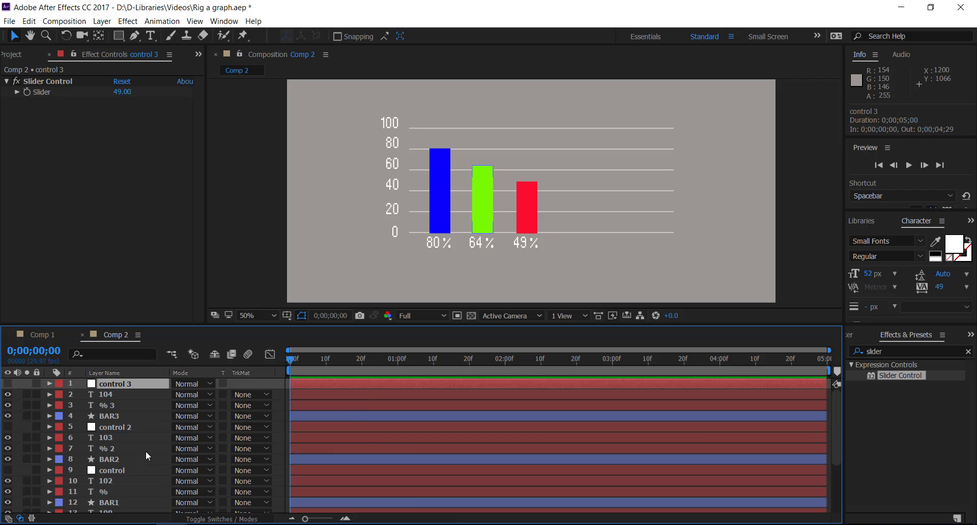
At 0;00;00;20, enable keyframing on the control 3 Slider and set its value to 0
{"action": "left_click", "coordinate": [136, 428], "text": "ctrl"}
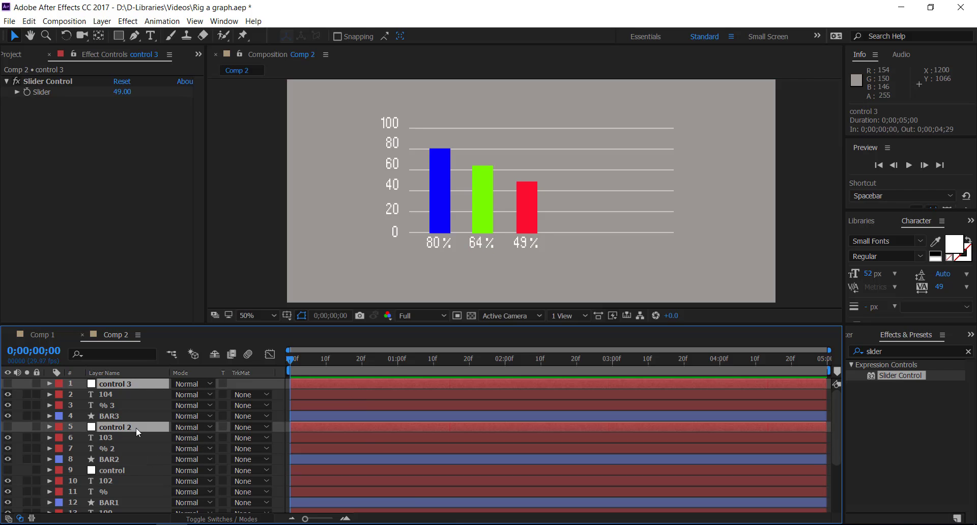
{"action": "left_click", "coordinate": [130, 468], "text": "ctrl"}
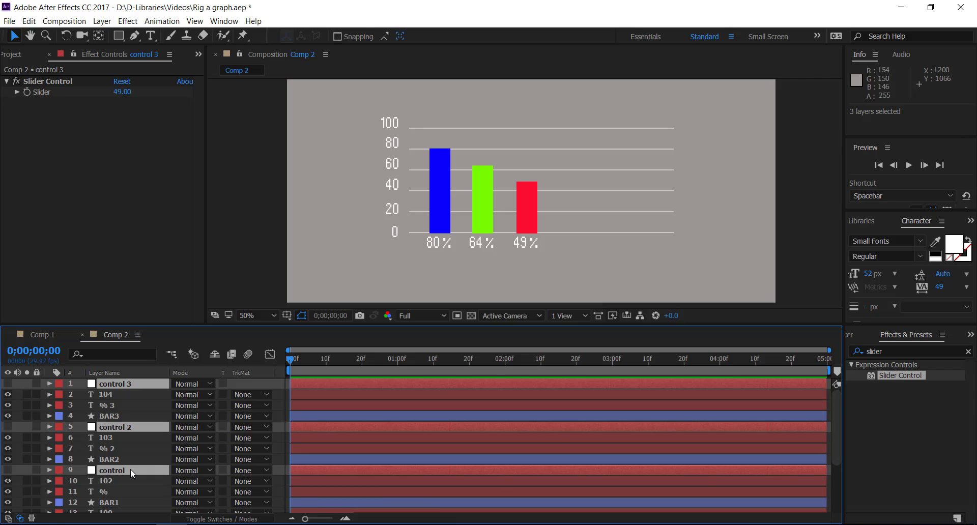
{"action": "left_click", "coordinate": [362, 358]}
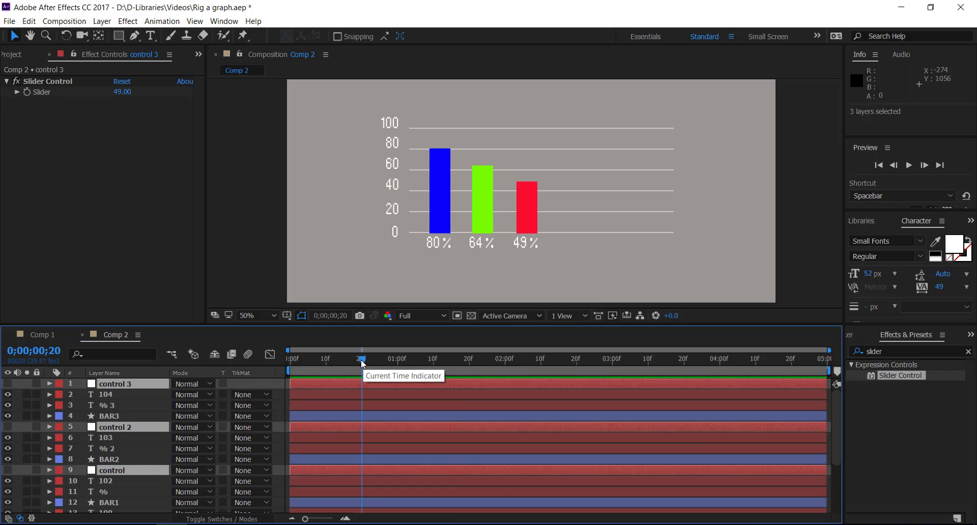
{"action": "left_click", "coordinate": [26, 93]}
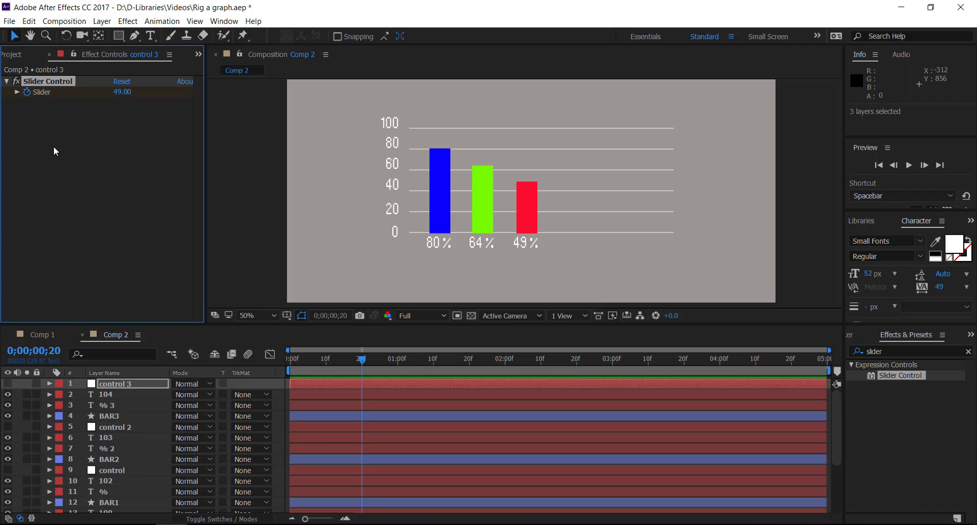
{"action": "left_click", "coordinate": [123, 93]}
{"action": "type", "text": "0"}
{"action": "key", "text": "Return"}
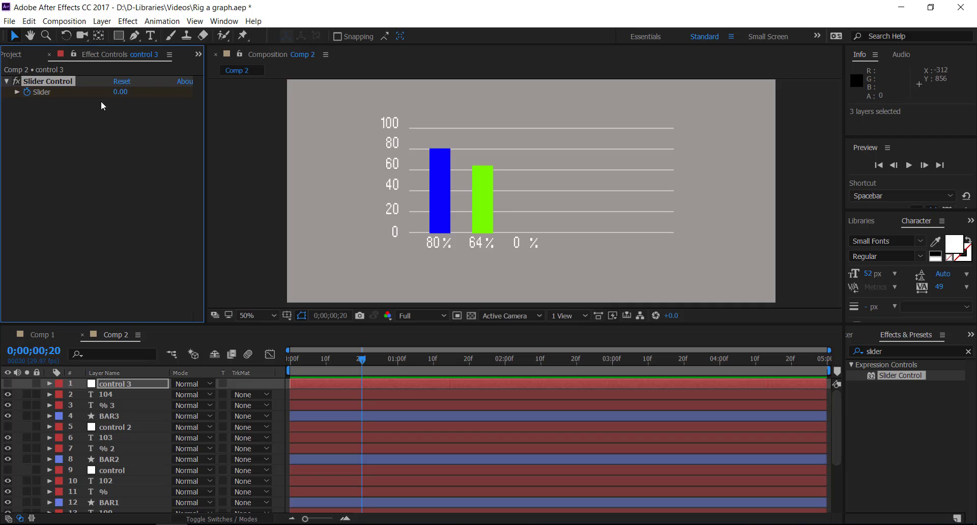
Enable keyframing on the control 2 Slider at 0;00;00;20 and set its value to 0
{"action": "left_click", "coordinate": [124, 427]}
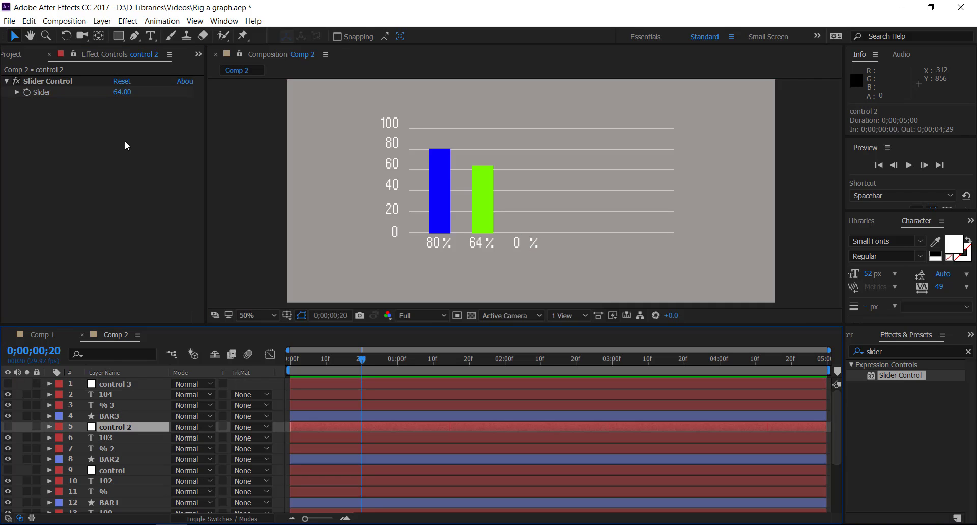
{"action": "left_click", "coordinate": [117, 92]}
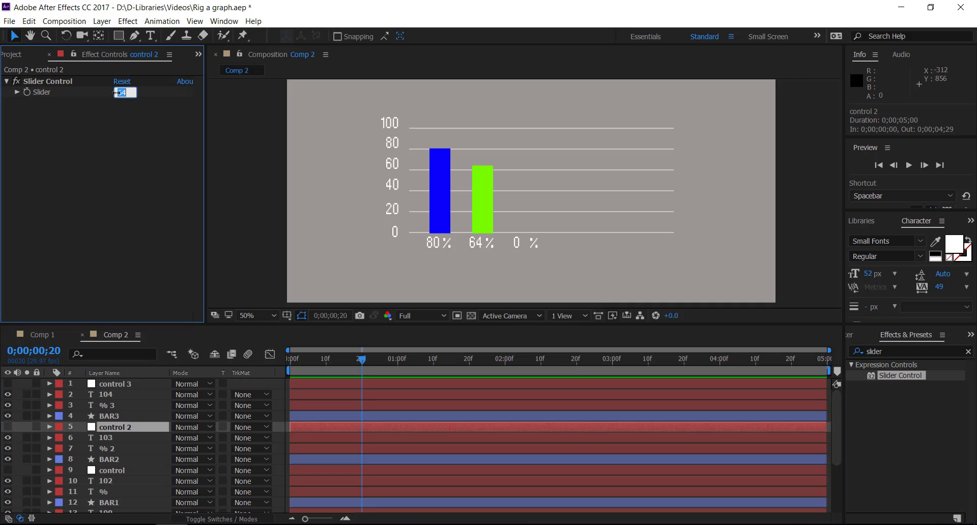
{"action": "left_click", "coordinate": [56, 96]}
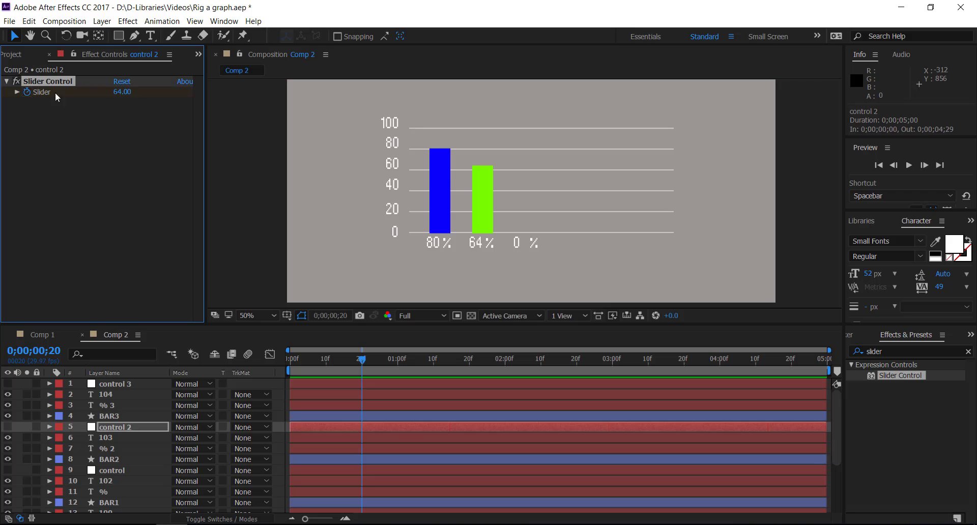
{"action": "left_click", "coordinate": [123, 93]}
{"action": "type", "text": "0"}
{"action": "key", "text": "Return"}
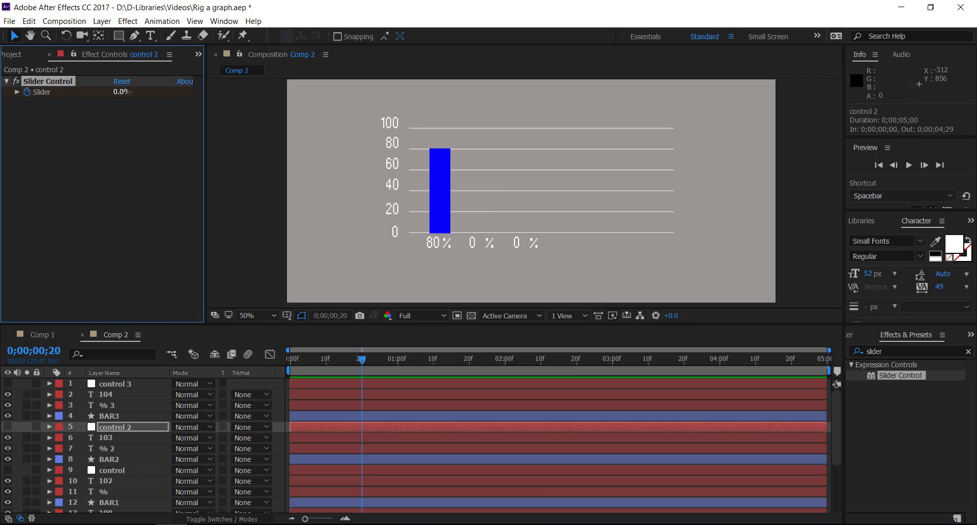
Enable keyframing on the control layer's Slider at 0;00;00;20 and set its value to 0
{"action": "left_click", "coordinate": [130, 469]}
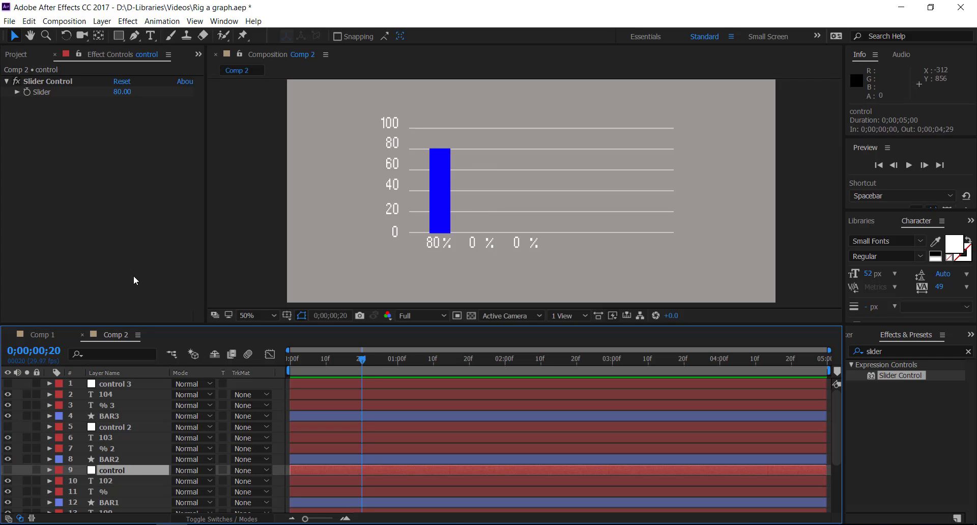
{"action": "left_click", "coordinate": [28, 93]}
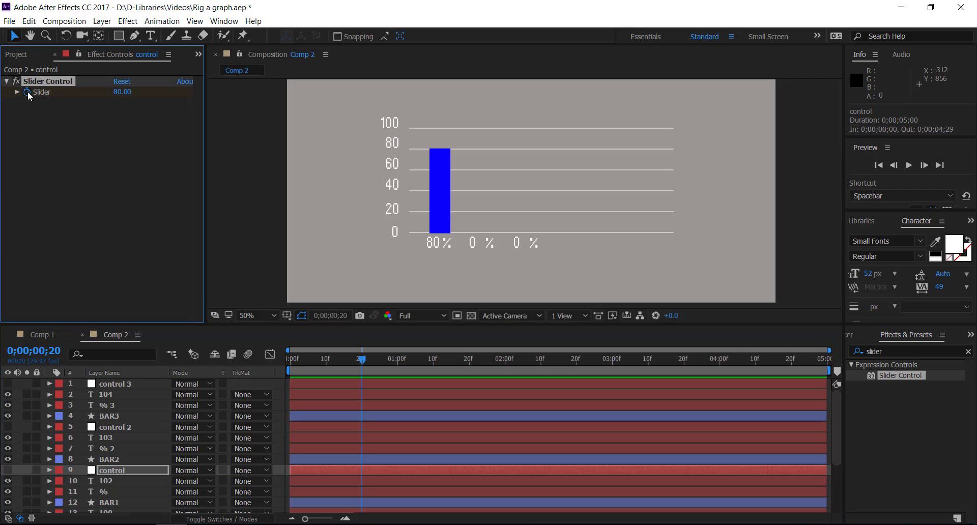
{"action": "left_click", "coordinate": [118, 92]}
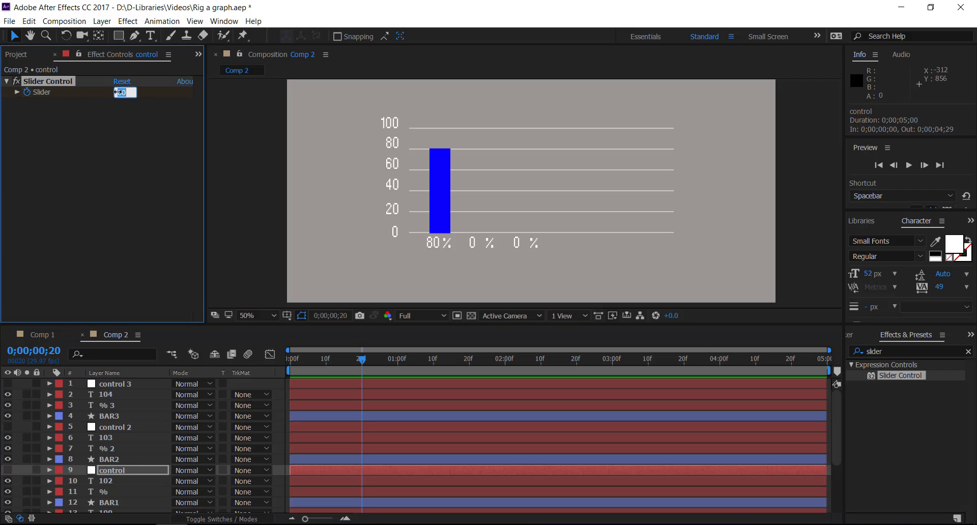
{"action": "type", "text": "0"}
{"action": "key", "text": "Return"}
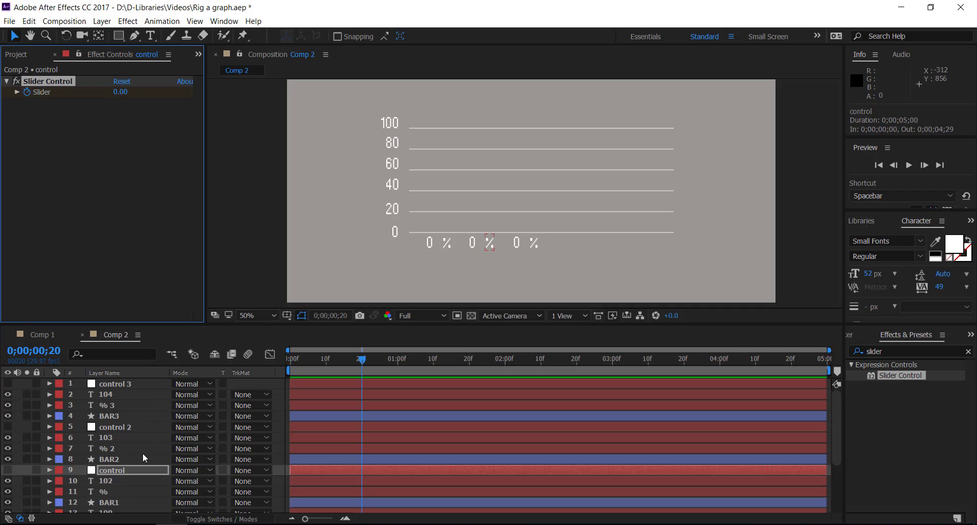
Reveal the Slider Control effects of the control, control 2 and control 3 layers in the timeline
{"action": "left_click", "coordinate": [134, 427], "text": "ctrl"}
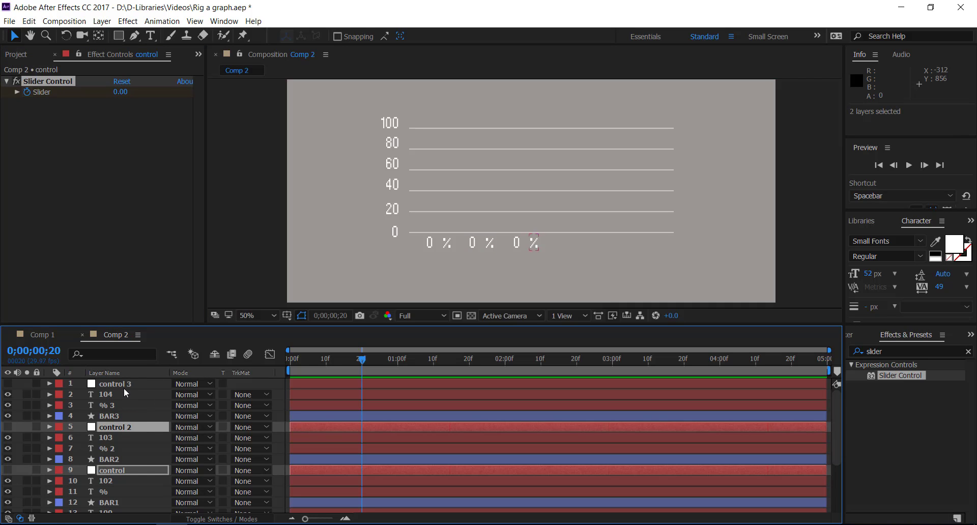
{"action": "left_click", "coordinate": [126, 386], "text": "ctrl"}
{"action": "key", "text": "e"}
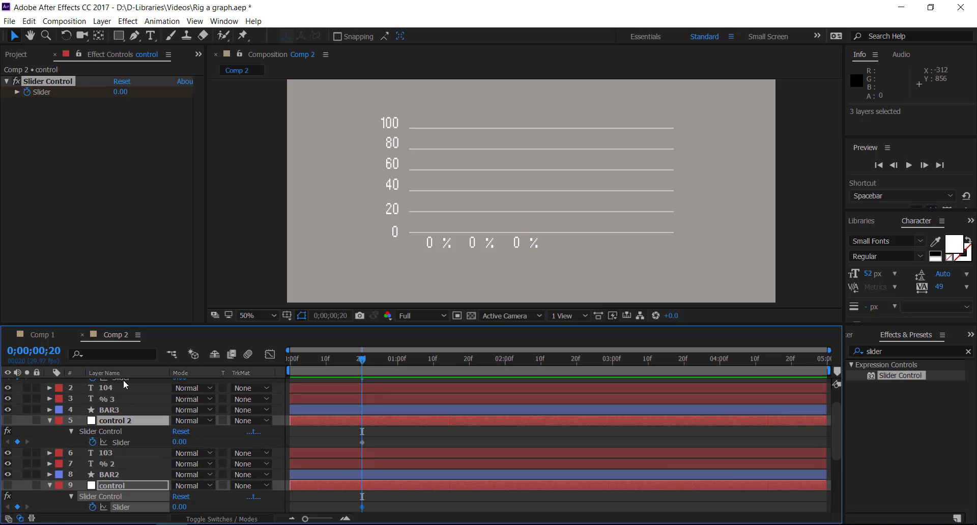
{"action": "scroll", "coordinate": [456, 446], "scroll_direction": "up", "scroll_amount": 1}
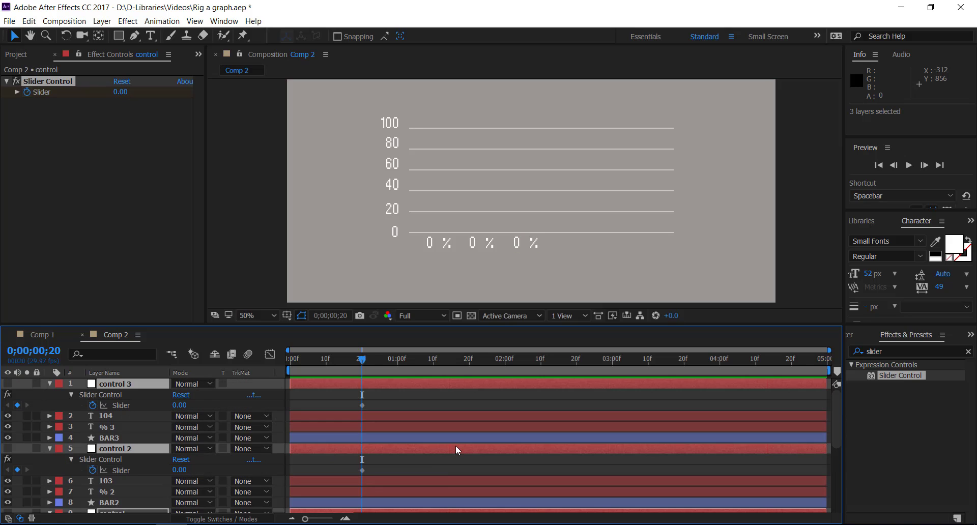
At 0;00;01;16, set the control 3 Slider to 80
{"action": "left_click", "coordinate": [465, 359]}
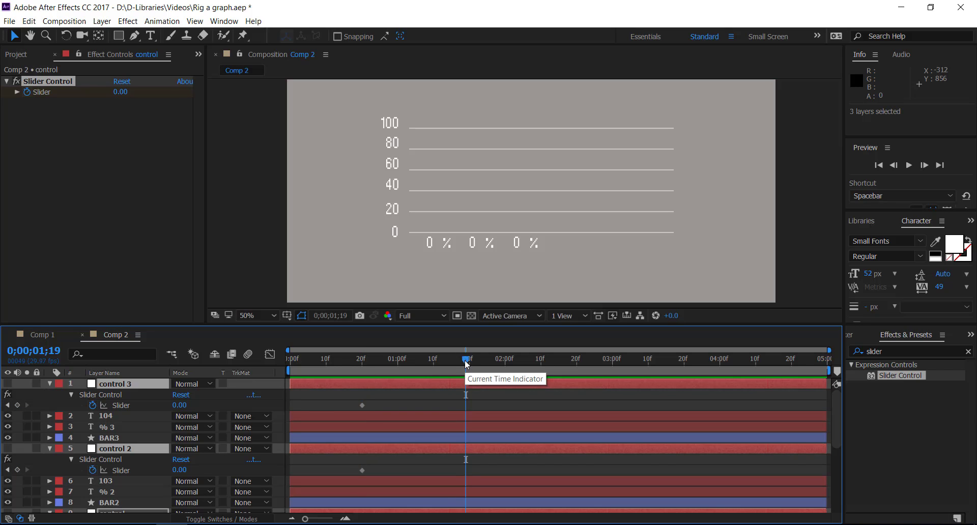
{"action": "left_click_drag", "start_coordinate": [465, 362], "coordinate": [454, 361]}
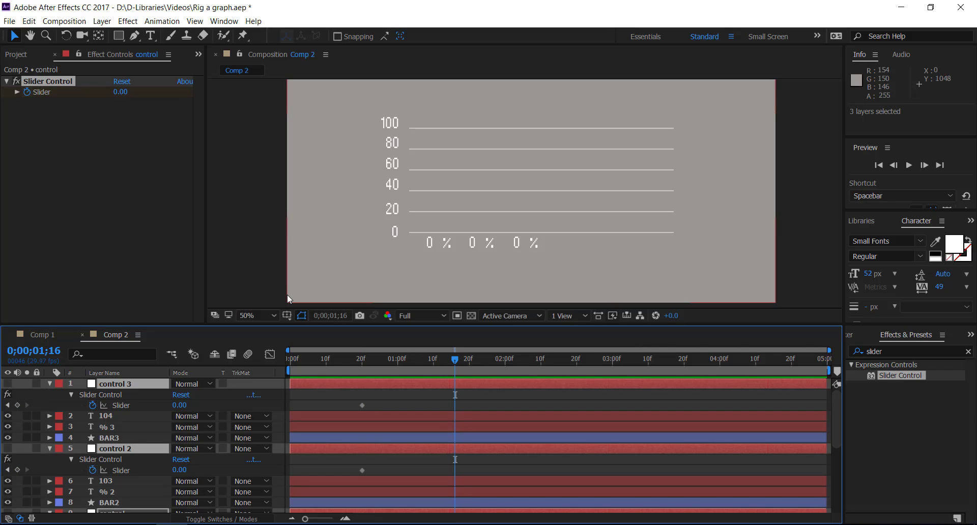
{"action": "left_click", "coordinate": [138, 384]}
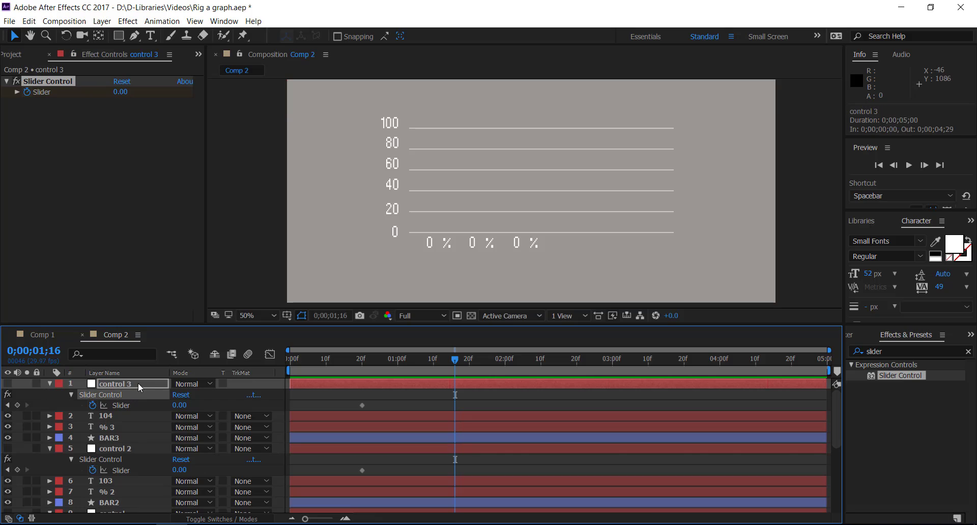
{"action": "left_click", "coordinate": [120, 91]}
{"action": "type", "text": "80"}
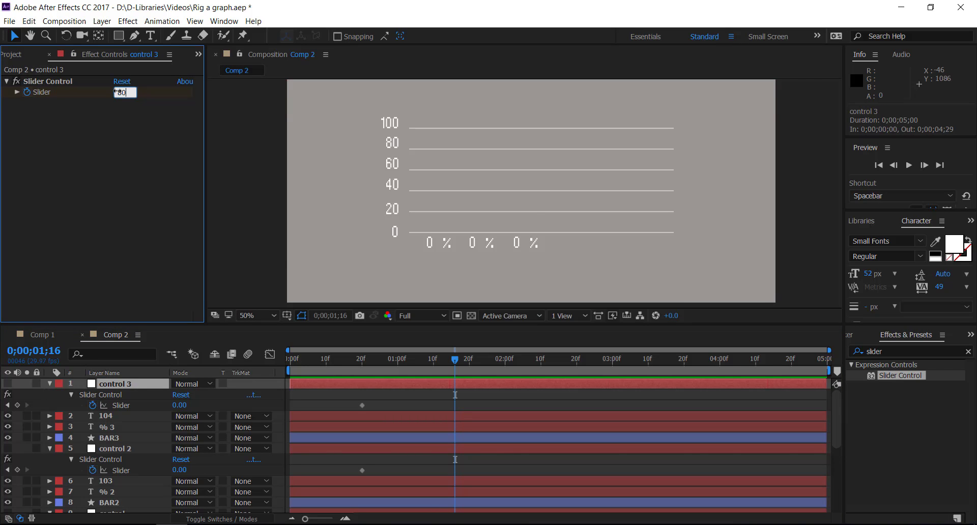
{"action": "key", "text": "Return"}
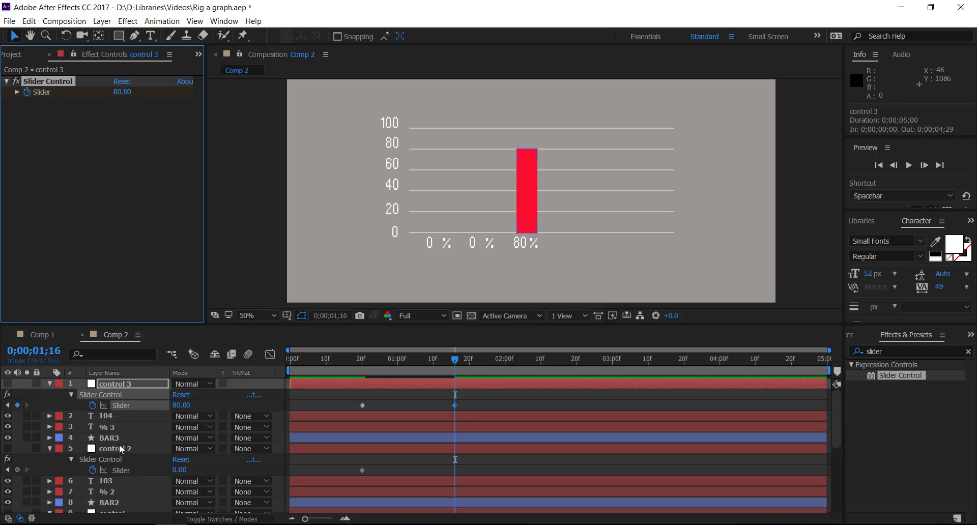
Set the control 2 Slider to 90 at 0;00;01;16
{"action": "left_click", "coordinate": [121, 448]}
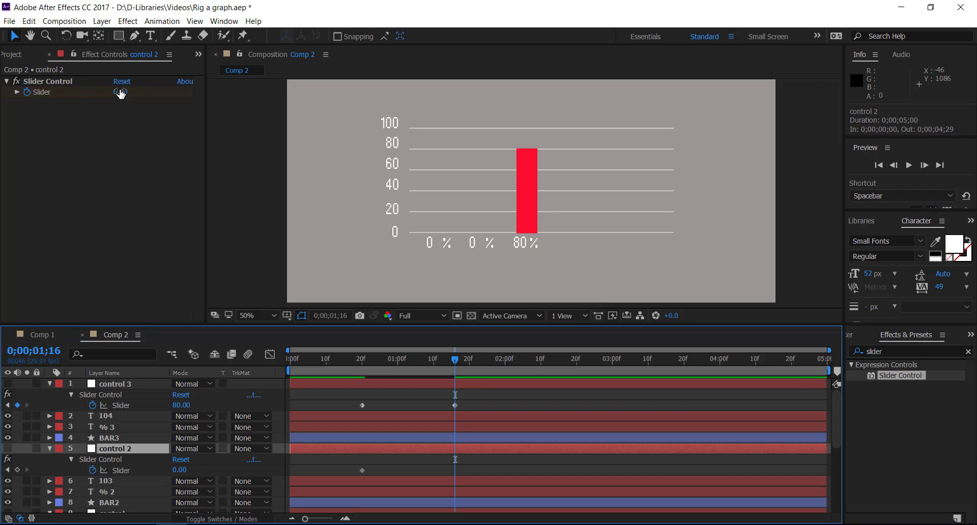
{"action": "left_click", "coordinate": [120, 93]}
{"action": "type", "text": "90"}
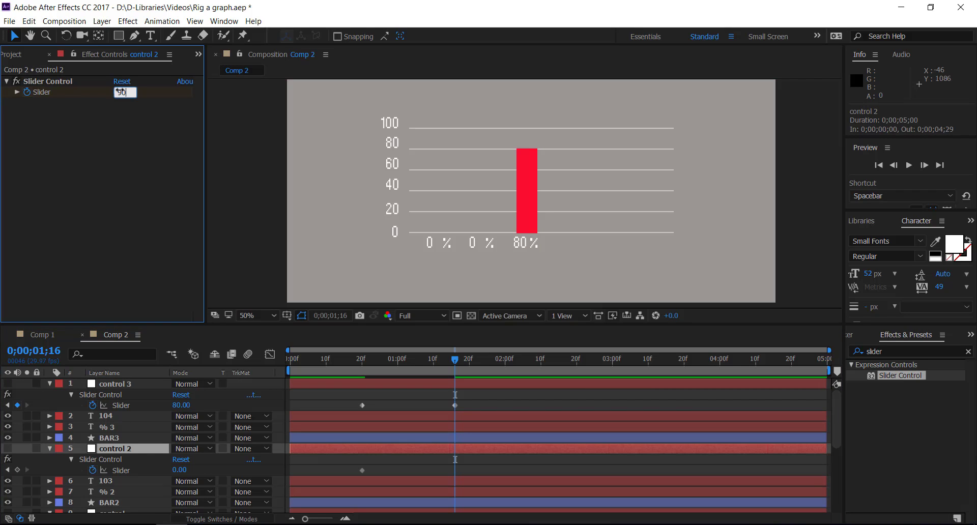
{"action": "key", "text": "Return"}
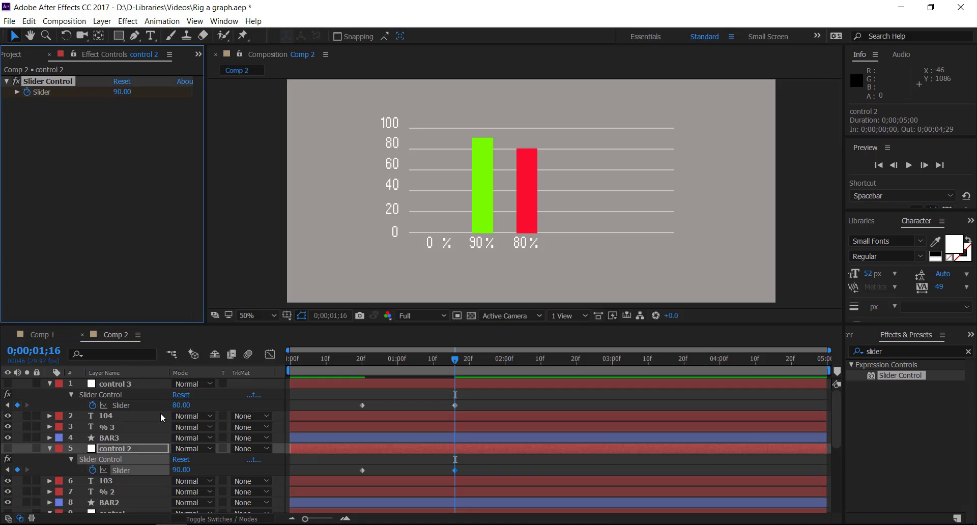
Set the control layer's Slider to 65 at 0;00;01;16
{"action": "scroll", "coordinate": [160, 413], "scroll_direction": "down", "scroll_amount": 1}
{"action": "left_click", "coordinate": [118, 481]}
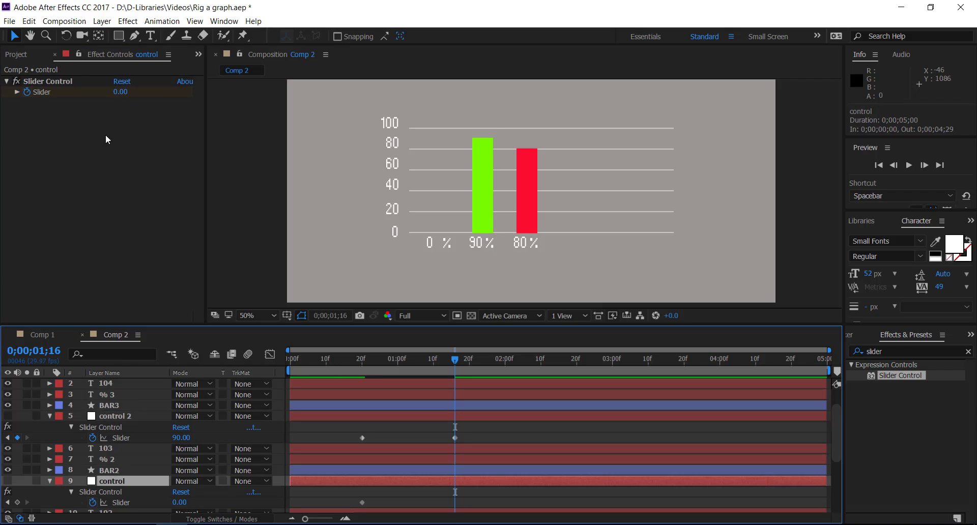
{"action": "left_click", "coordinate": [122, 92]}
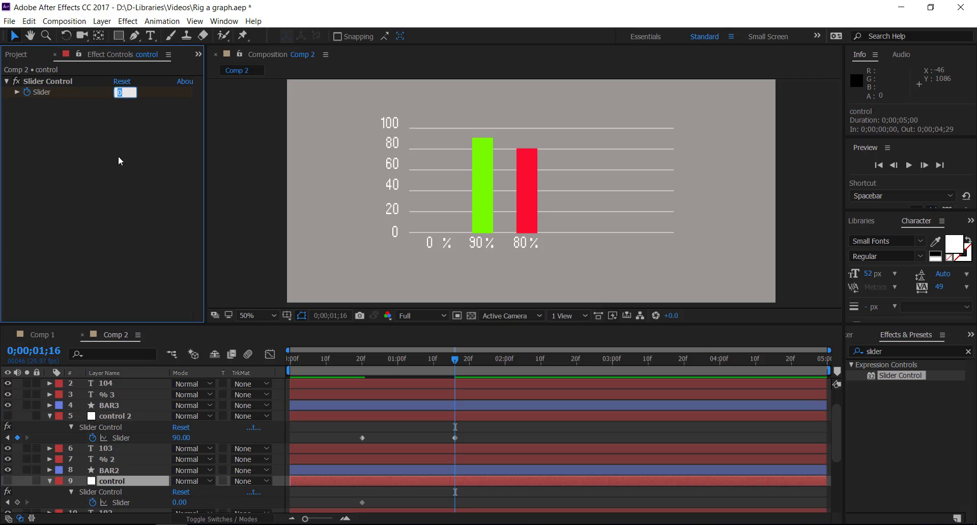
{"action": "type", "text": "65"}
{"action": "key", "text": "Return"}
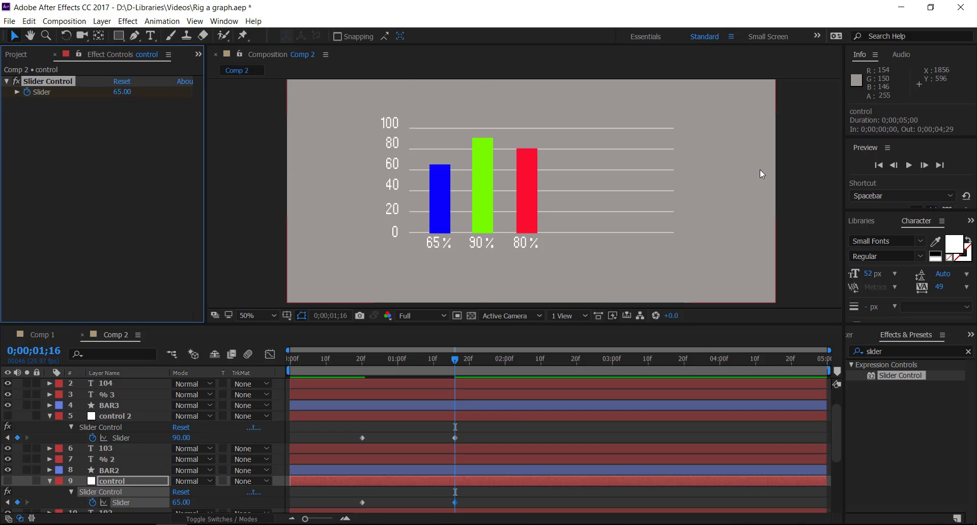
Preview the three-bar animation from the start, scrub back through it, and replay it from the first frame
{"action": "left_click", "coordinate": [878, 165]}
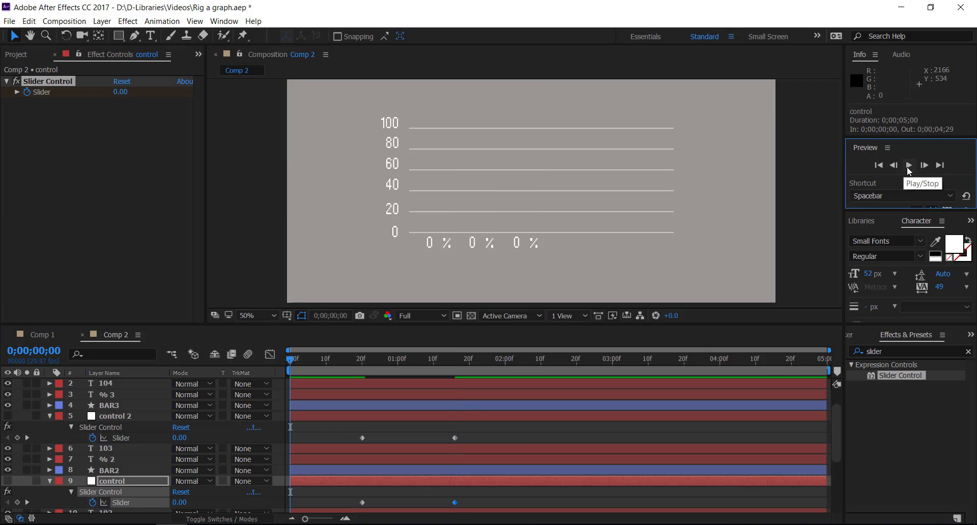
{"action": "left_click", "coordinate": [909, 166]}
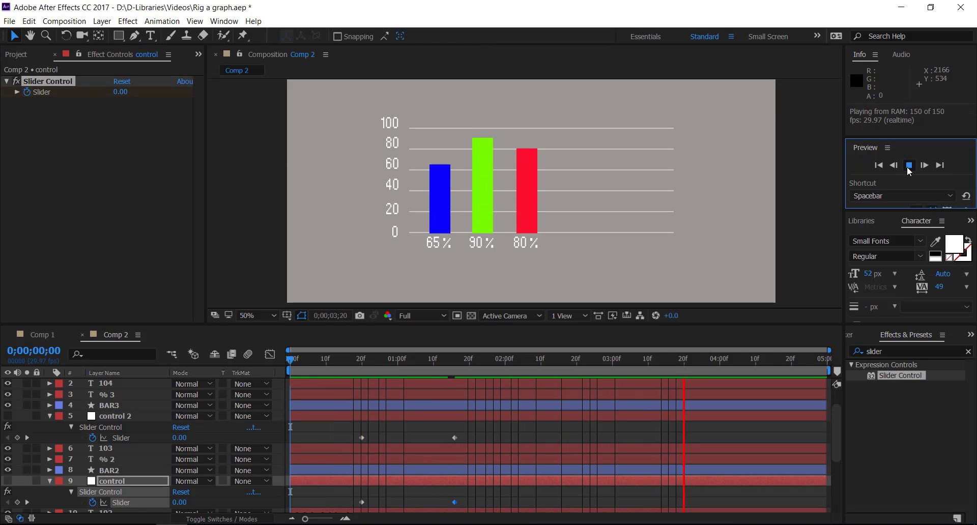
{"action": "left_click", "coordinate": [908, 166]}
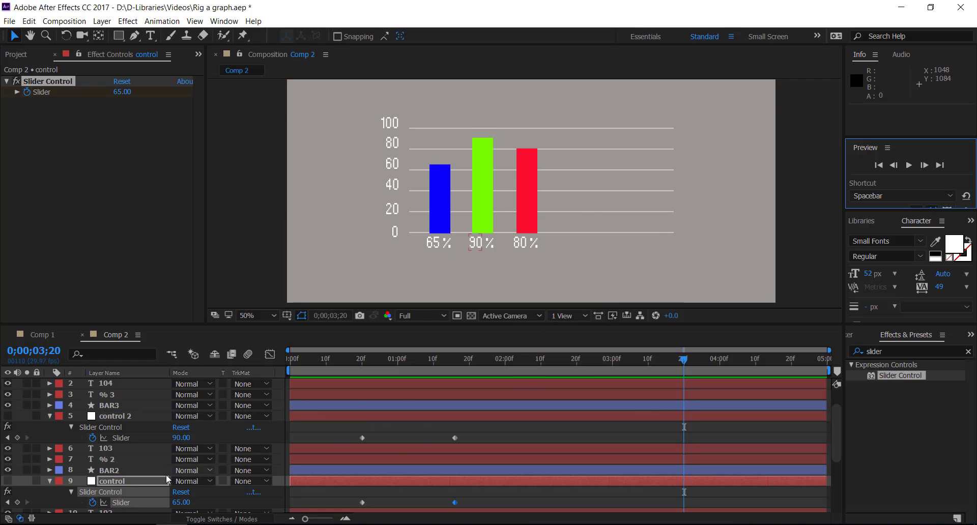
{"action": "left_click", "coordinate": [682, 360]}
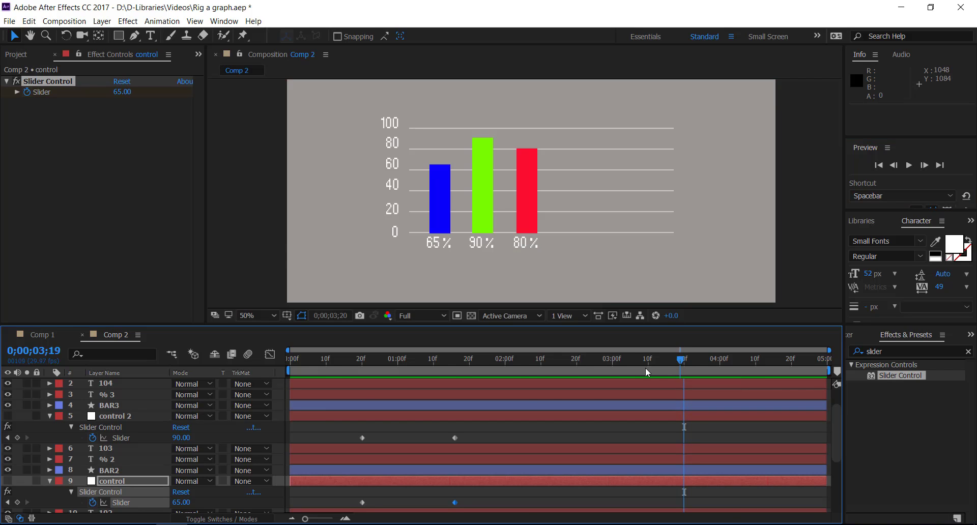
{"action": "left_click_drag", "start_coordinate": [646, 373], "coordinate": [501, 369]}
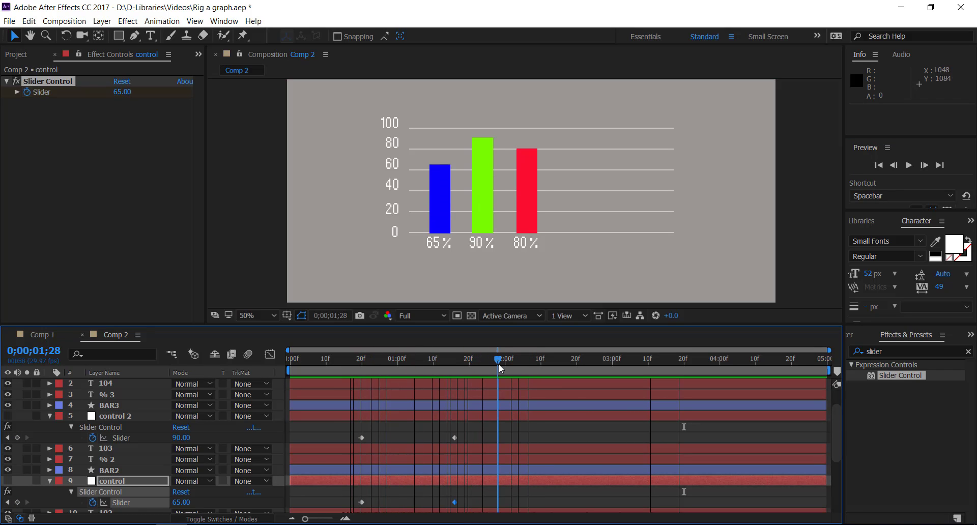
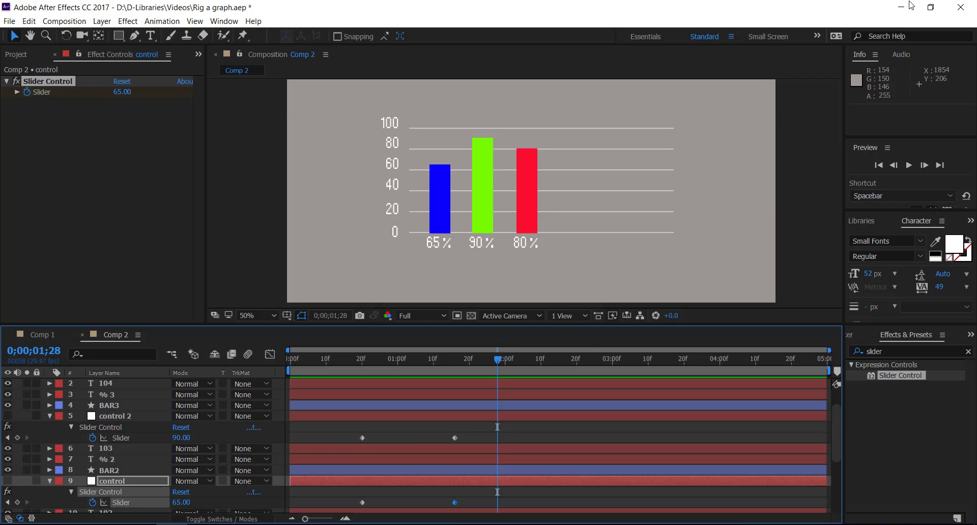
{"action": "left_click", "coordinate": [878, 166]}
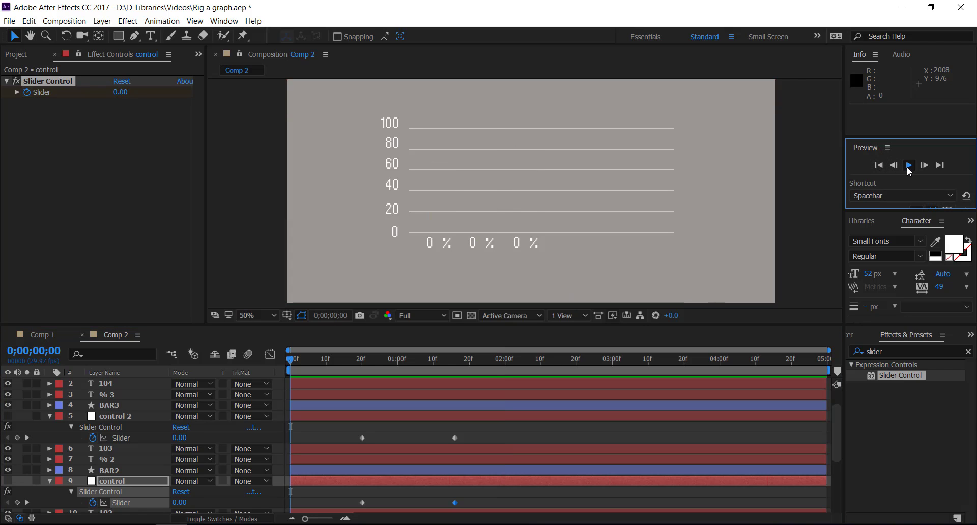
{"action": "left_click", "coordinate": [909, 166]}
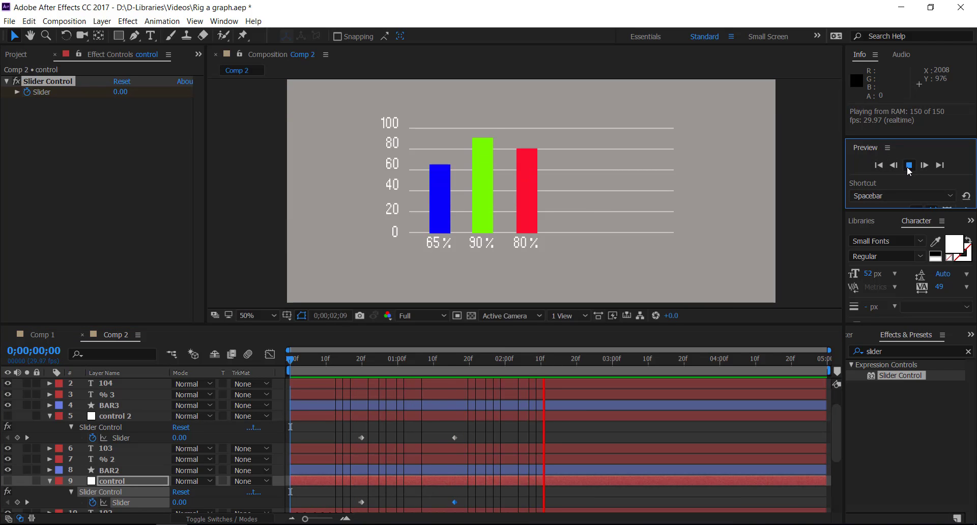
{"action": "left_click", "coordinate": [909, 166]}
Switch to the Notepad notes file on the desktop, copy the full Inertial Bounce expression code, and close the file
{"action": "left_click", "coordinate": [901, 7]}
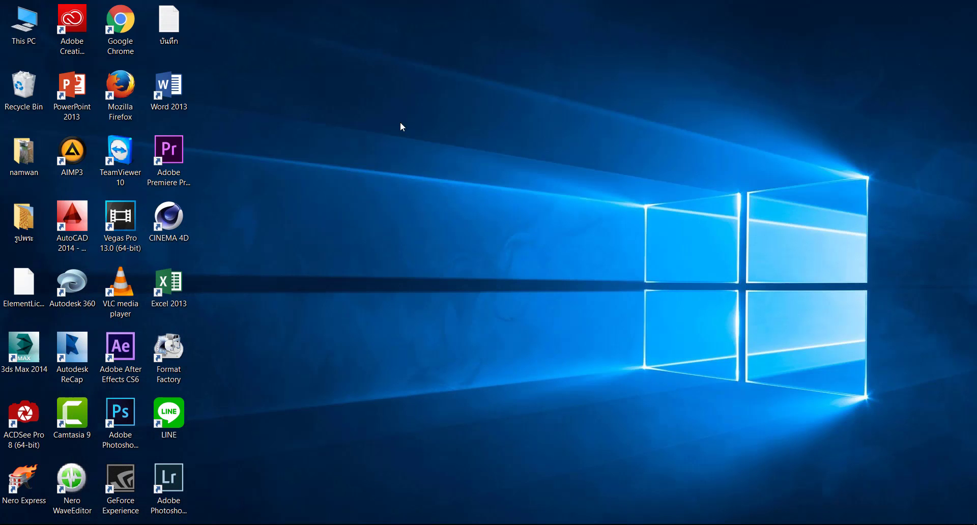
{"action": "double_click", "coordinate": [169, 26]}
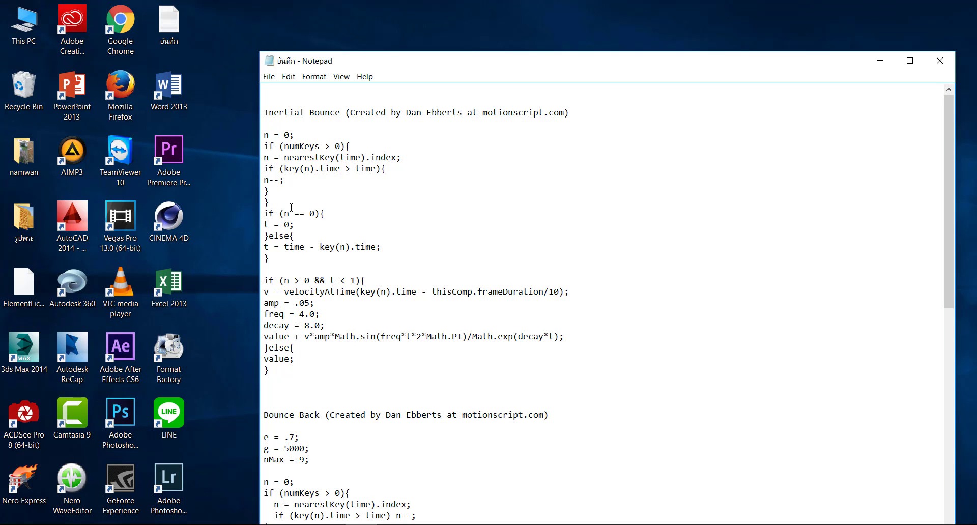
{"action": "left_click_drag", "start_coordinate": [297, 377], "coordinate": [263, 133]}
{"action": "right_click", "coordinate": [281, 155]}
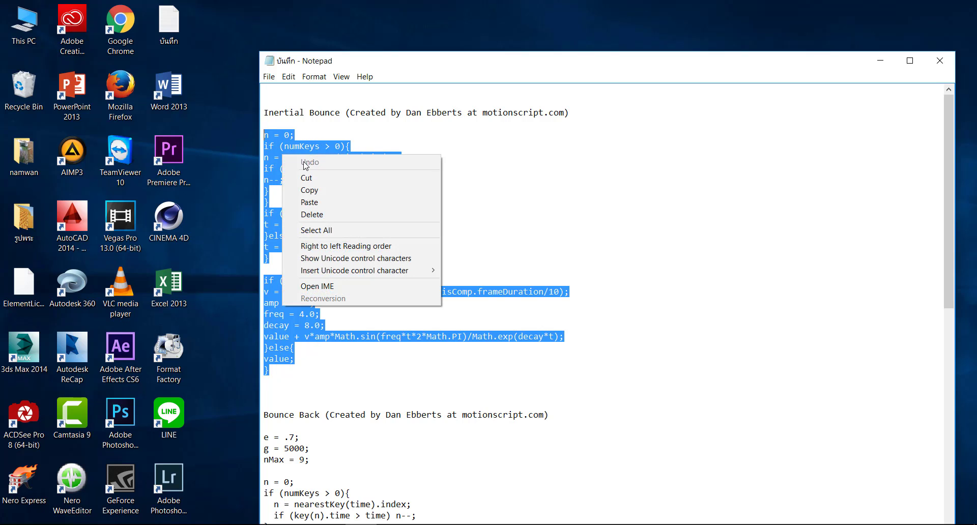
{"action": "left_click", "coordinate": [311, 190]}
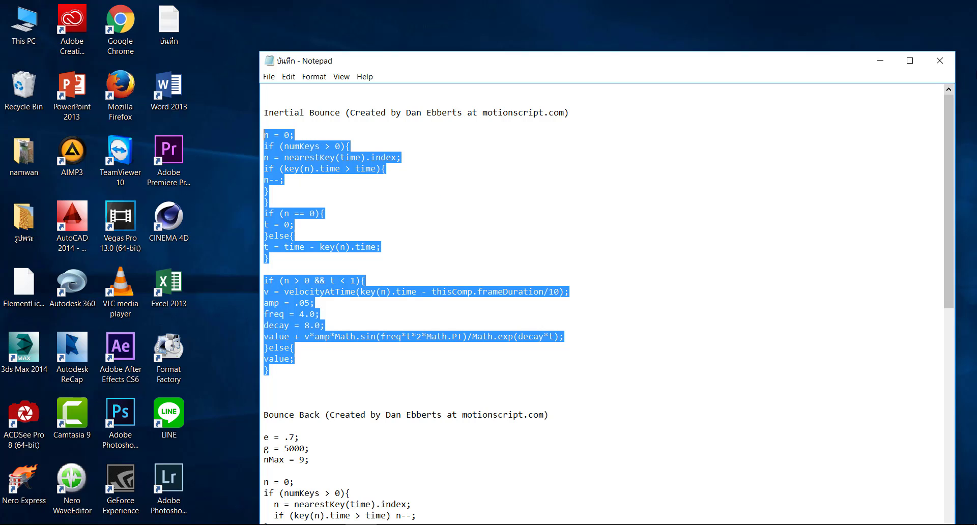
{"action": "left_click", "coordinate": [940, 61]}
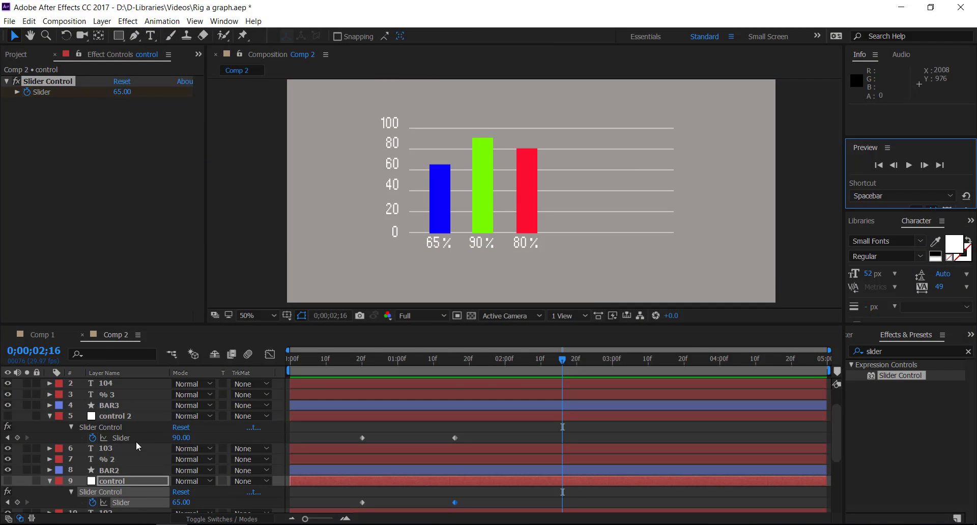
Back in After Effects, add an expression to the control 3 Slider and replace its default text with the copied Inertial Bounce code
{"action": "scroll", "coordinate": [134, 441], "scroll_direction": "up", "scroll_amount": 2}
{"action": "left_click", "coordinate": [136, 383]}
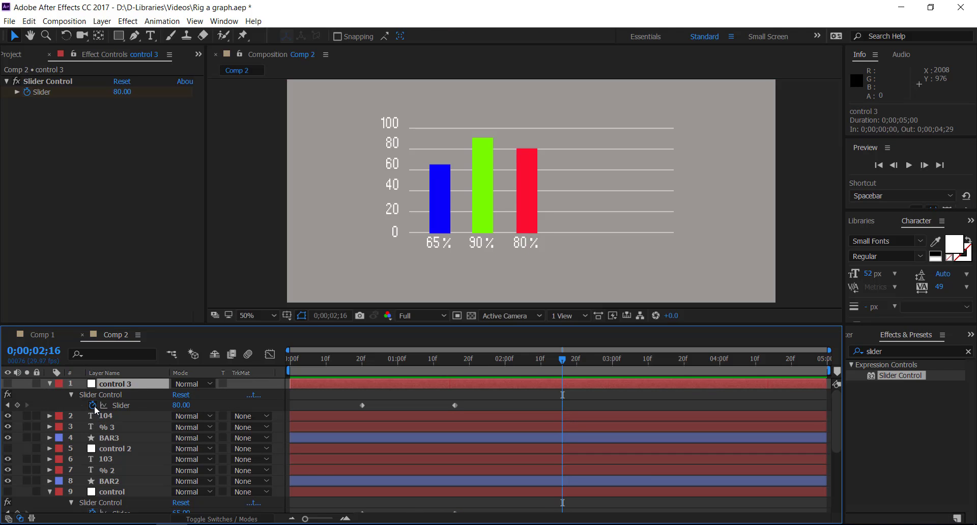
{"action": "left_click", "coordinate": [93, 405], "text": "alt"}
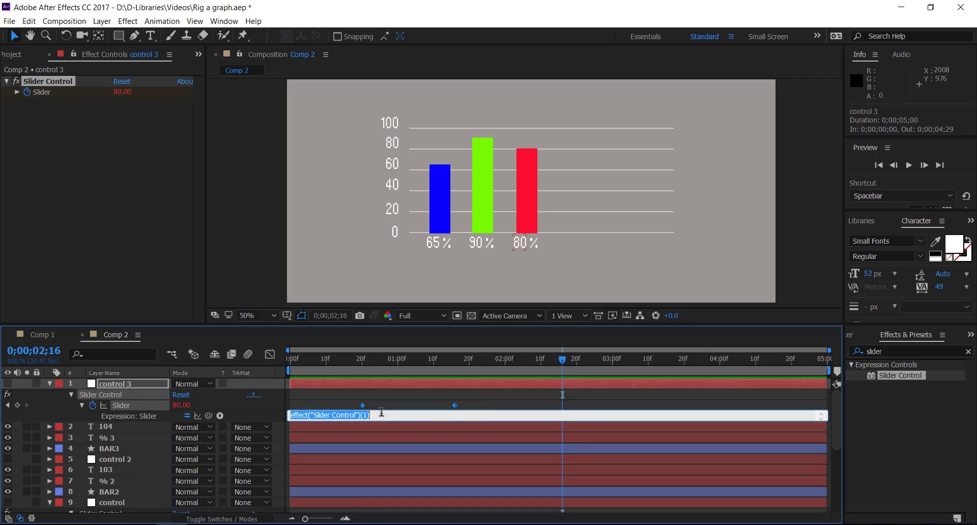
{"action": "key", "text": "BackSpace"}
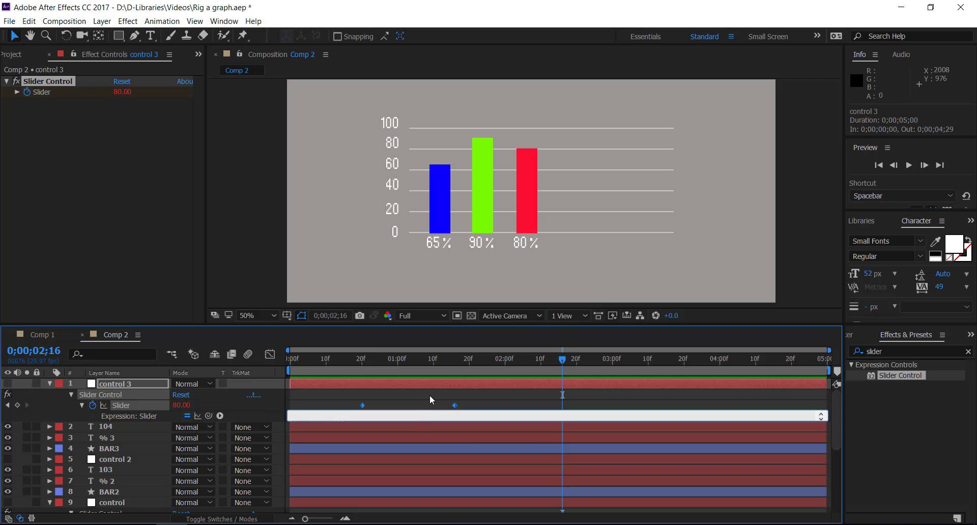
{"action": "key", "text": "ctrl+v"}
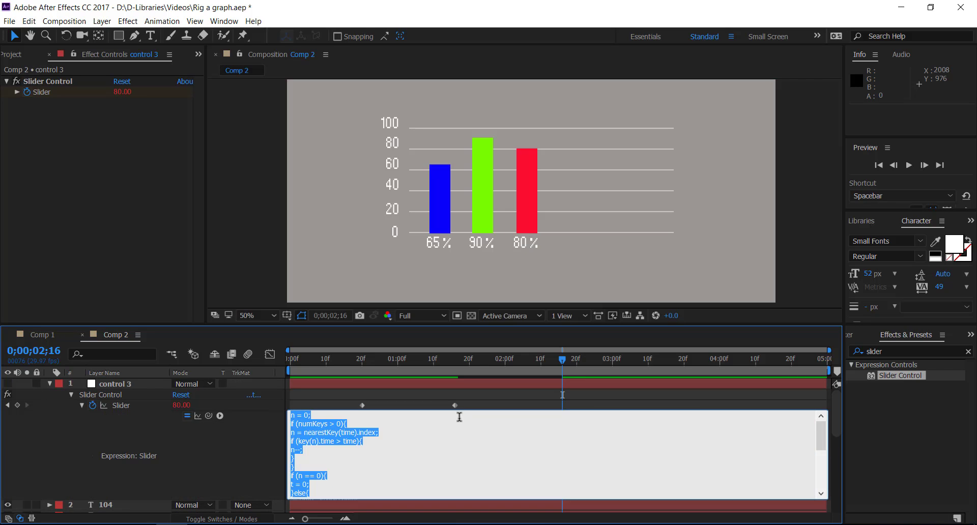
Set amp to .1 in the control 3 Slider's Inertial Bounce expression, copy the entire code, and apply the edit
{"action": "left_click", "coordinate": [410, 443]}
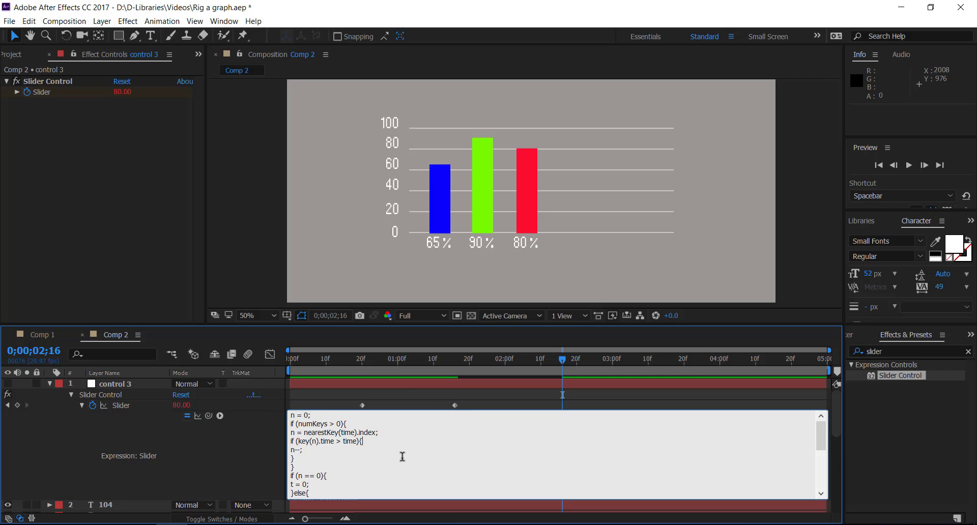
{"action": "scroll", "coordinate": [395, 457], "scroll_direction": "down", "scroll_amount": 1}
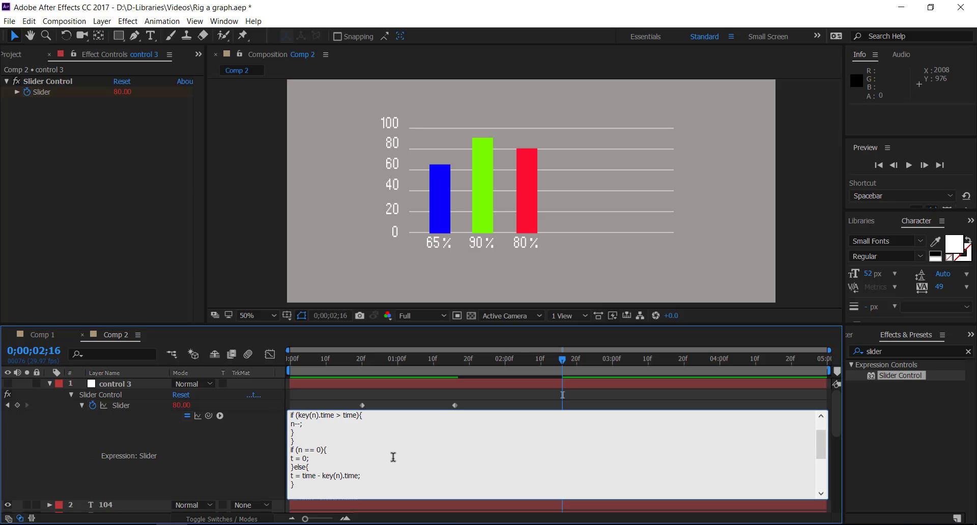
{"action": "scroll", "coordinate": [344, 450], "scroll_direction": "down", "scroll_amount": 1}
{"action": "scroll", "coordinate": [344, 450], "scroll_direction": "down", "scroll_amount": 1}
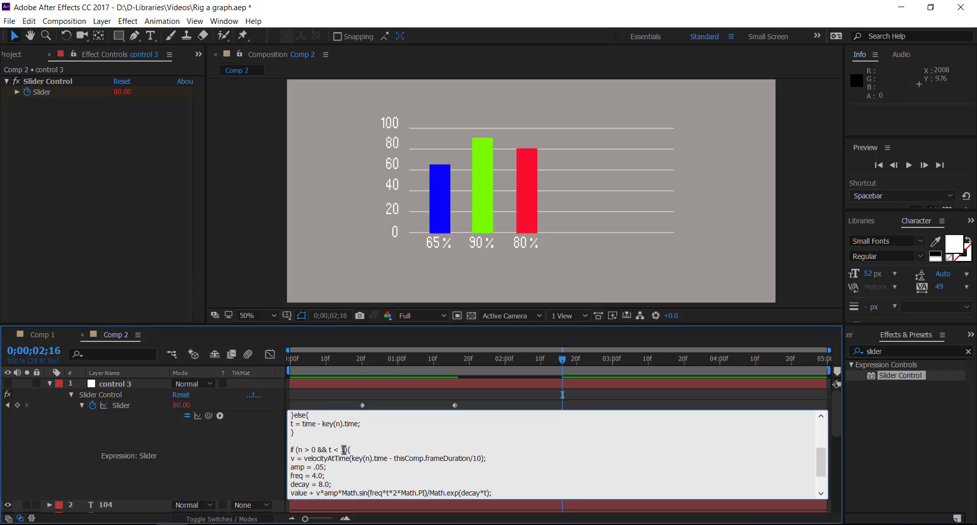
{"action": "left_click", "coordinate": [320, 466]}
{"action": "key", "text": "BackSpace"}
{"action": "key", "text": "Delete"}
{"action": "type", "text": "1"}
{"action": "key", "text": "ctrl+a"}
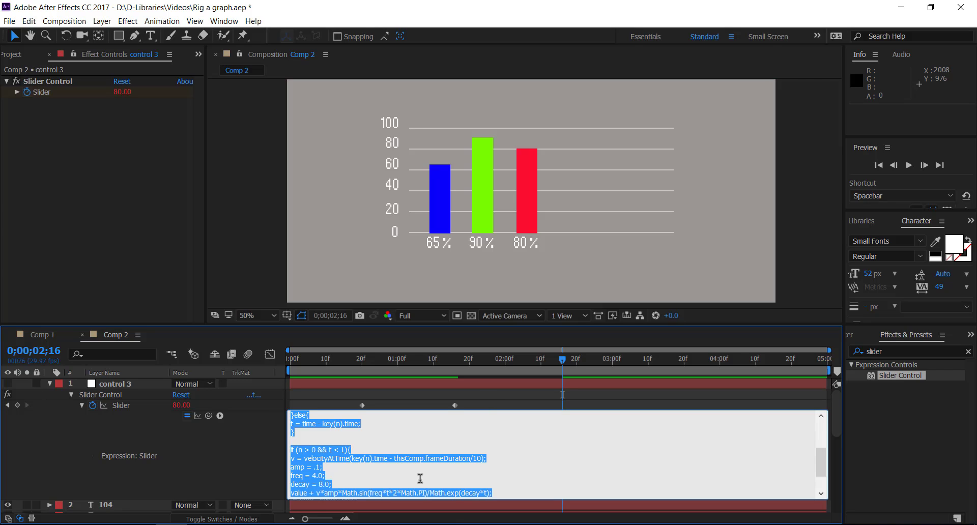
{"action": "left_click", "coordinate": [417, 393]}
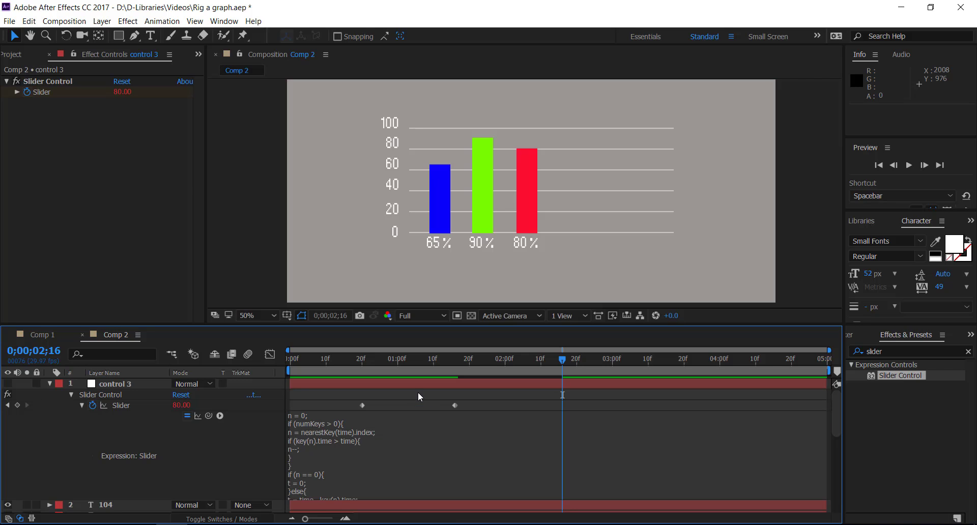
Collapse control 3, reveal the control 2 Slider, and replace its default expression with the copied Inertial Bounce code
{"action": "left_click", "coordinate": [50, 383]}
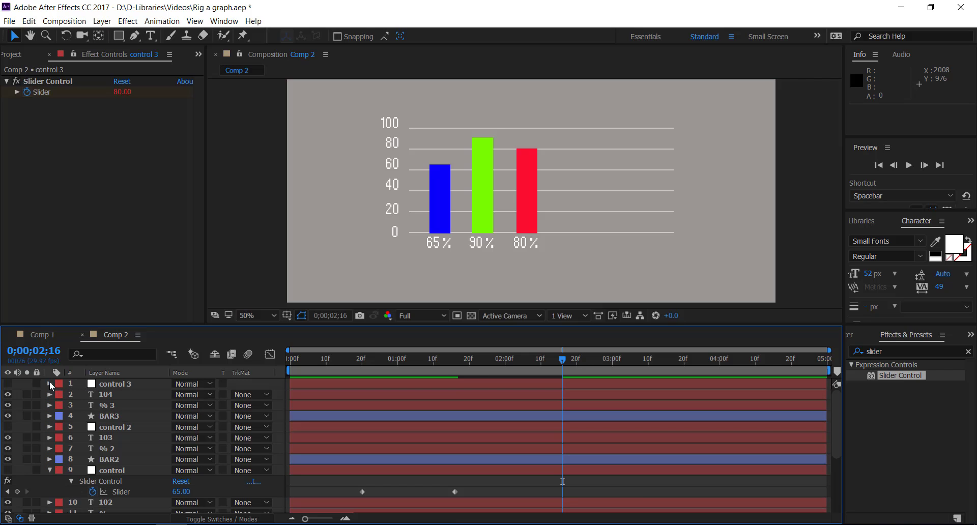
{"action": "left_click", "coordinate": [103, 431]}
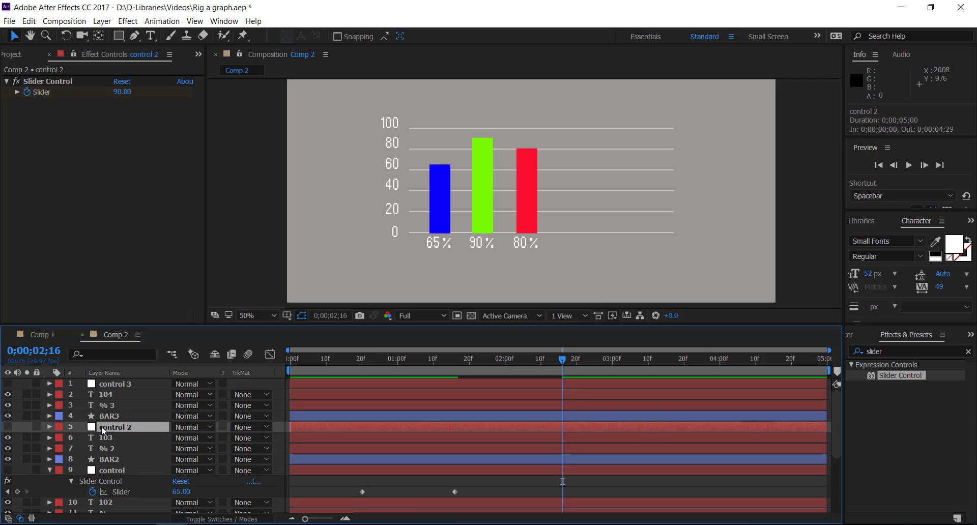
{"action": "key", "text": "e"}
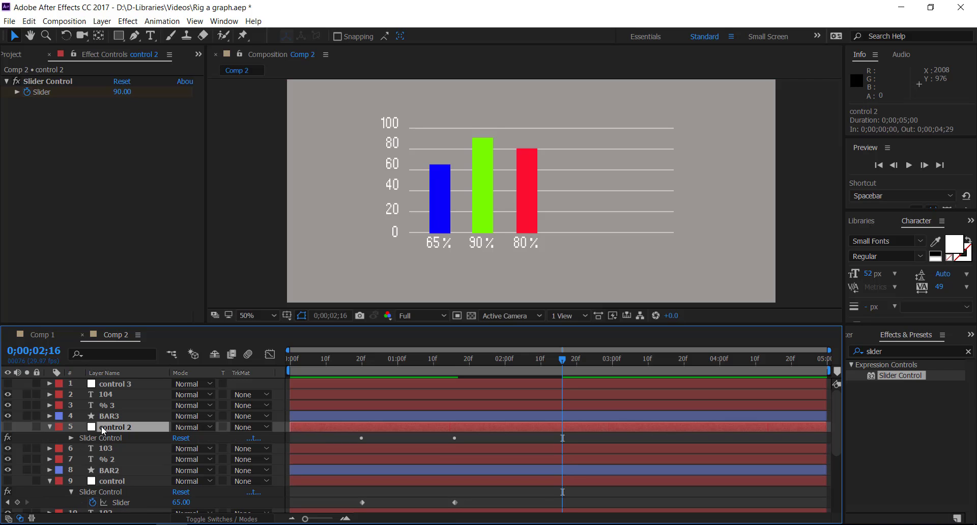
{"action": "left_click", "coordinate": [50, 425]}
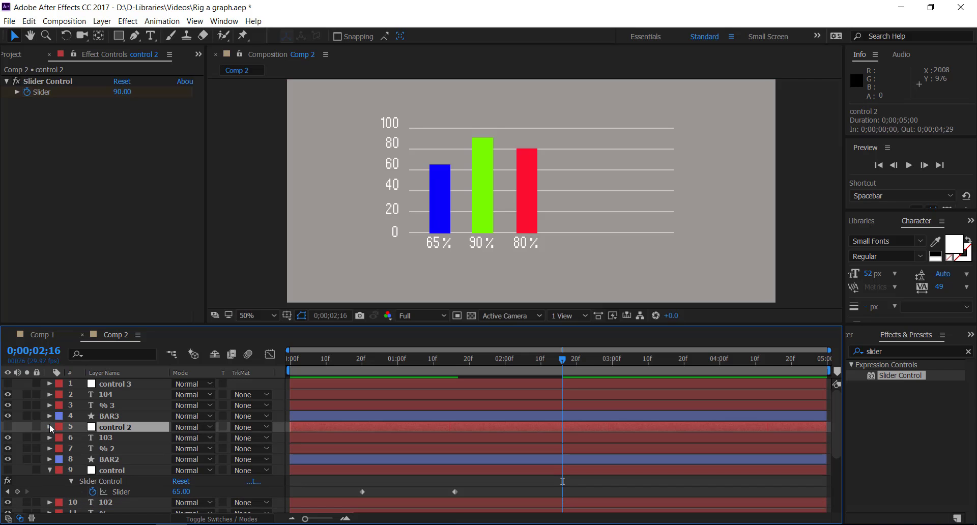
{"action": "left_click", "coordinate": [50, 427]}
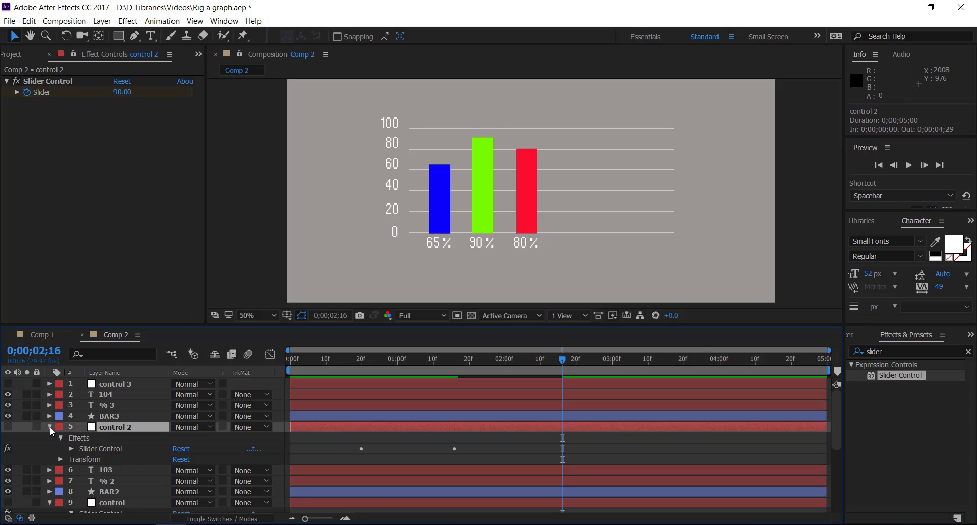
{"action": "left_click", "coordinate": [71, 449]}
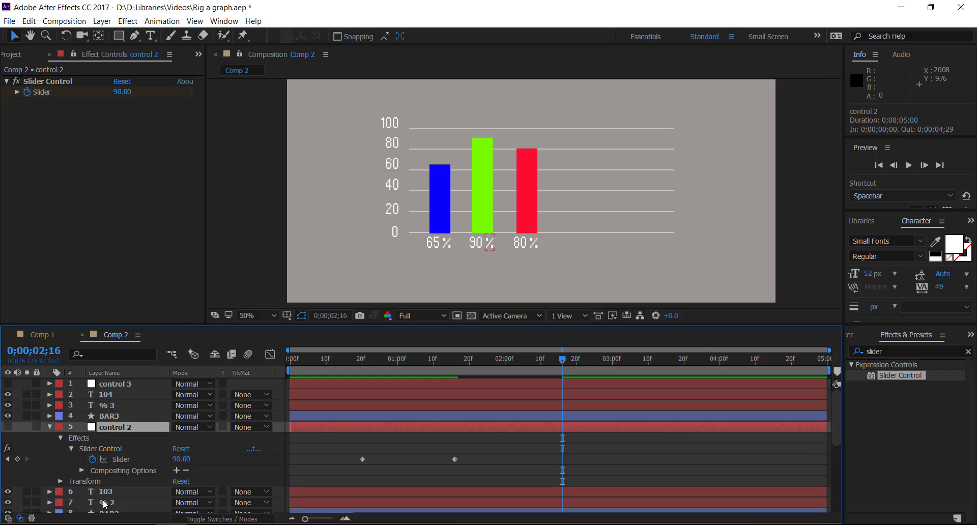
{"action": "left_click", "coordinate": [93, 460], "text": "alt"}
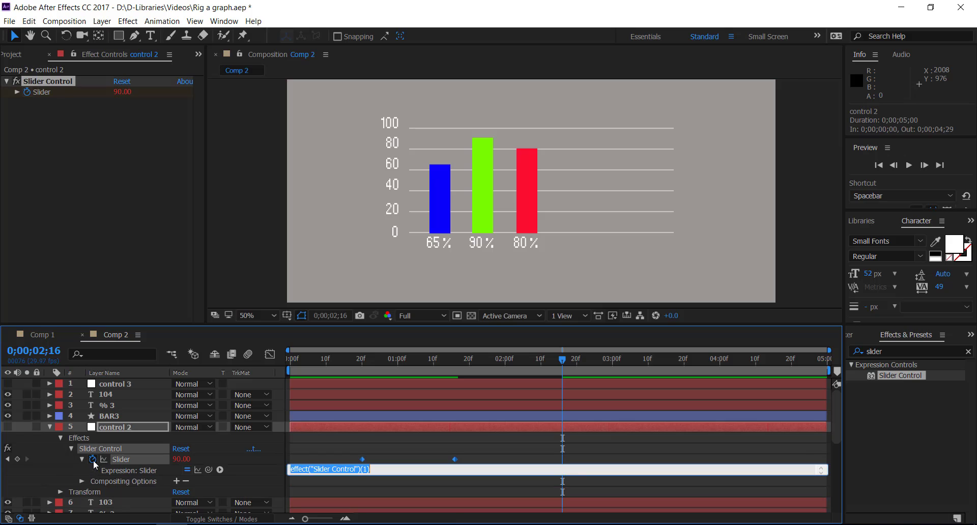
{"action": "key", "text": "BackSpace"}
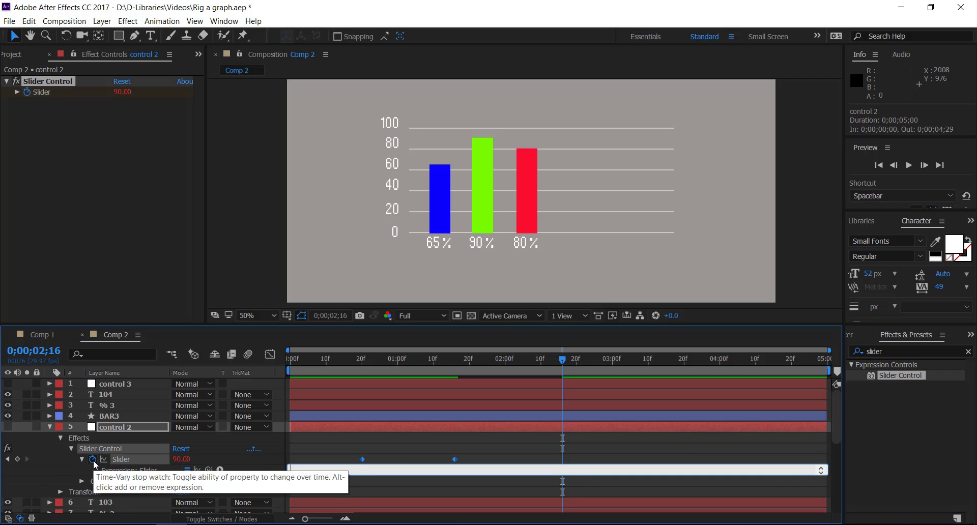
{"action": "left_click", "coordinate": [347, 438]}
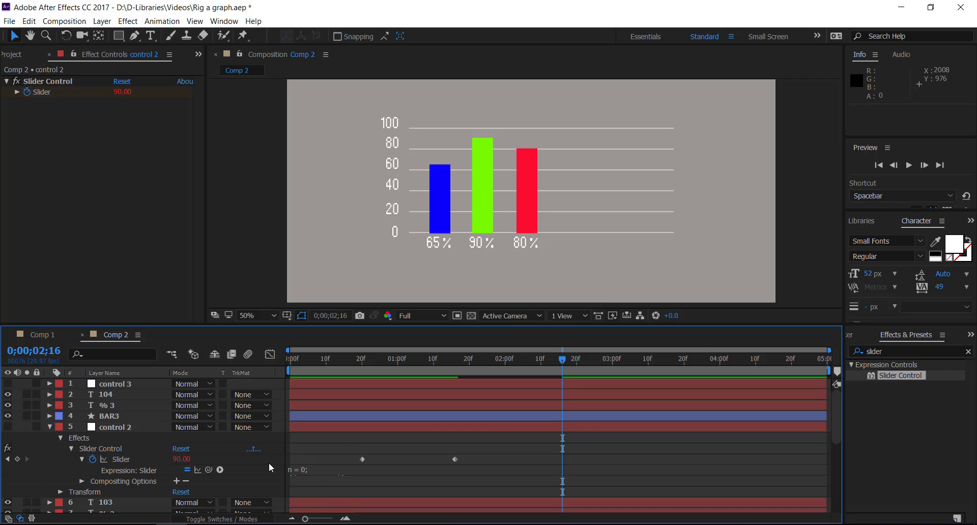
Add an expression to the control layer's Slider and replace the default text with the copied Inertial Bounce code
{"action": "scroll", "coordinate": [212, 448], "scroll_direction": "down", "scroll_amount": 3}
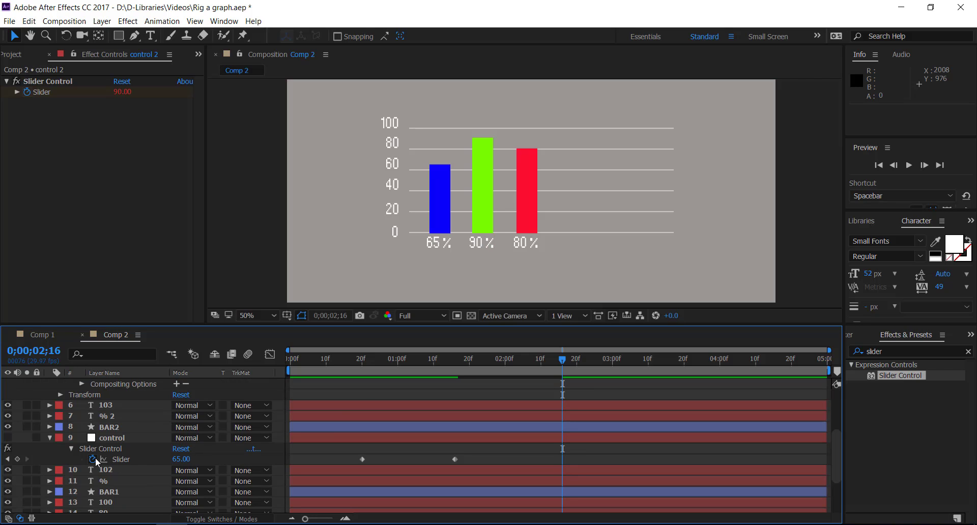
{"action": "left_click", "coordinate": [94, 459], "text": "alt"}
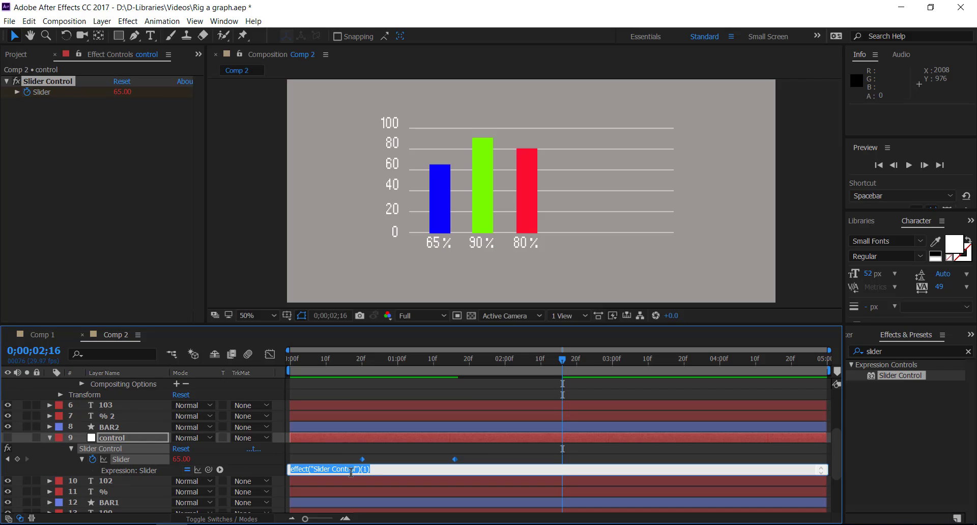
{"action": "key", "text": "ctrl+v"}
{"action": "left_click", "coordinate": [369, 437]}
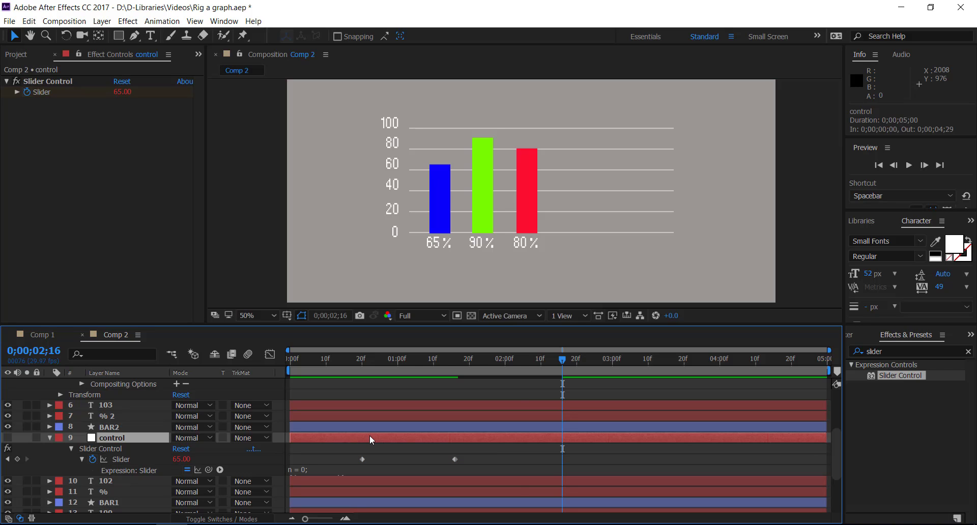
Preview the bouncing bars repeatedly from the first frame, and move the current time back to 0;00;01;16
{"action": "key", "text": "space"}
{"action": "scroll", "coordinate": [355, 413], "scroll_direction": "up", "scroll_amount": 3}
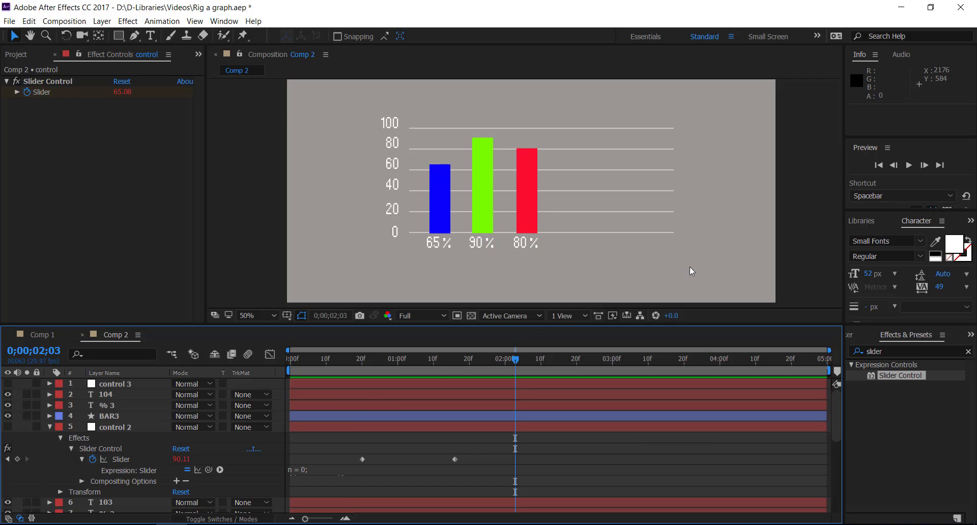
{"action": "left_click", "coordinate": [879, 165]}
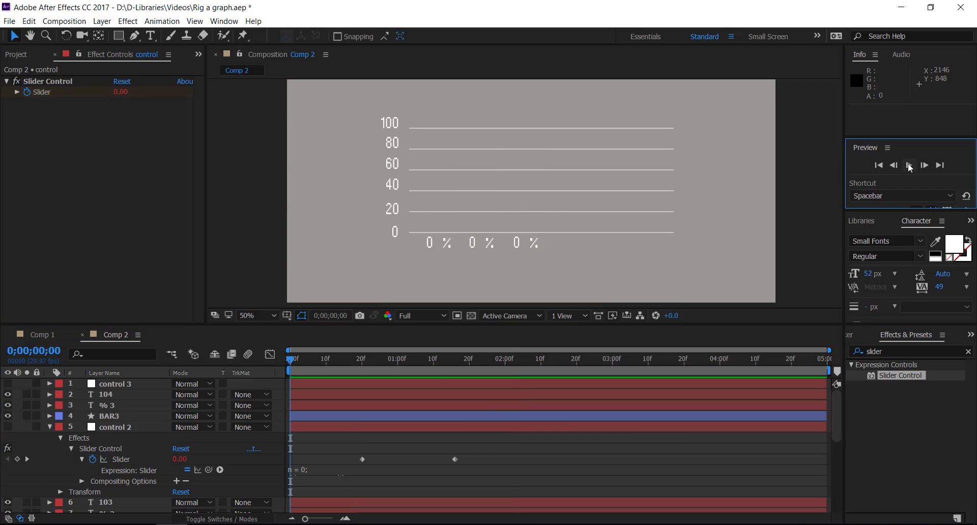
{"action": "left_click", "coordinate": [909, 166]}
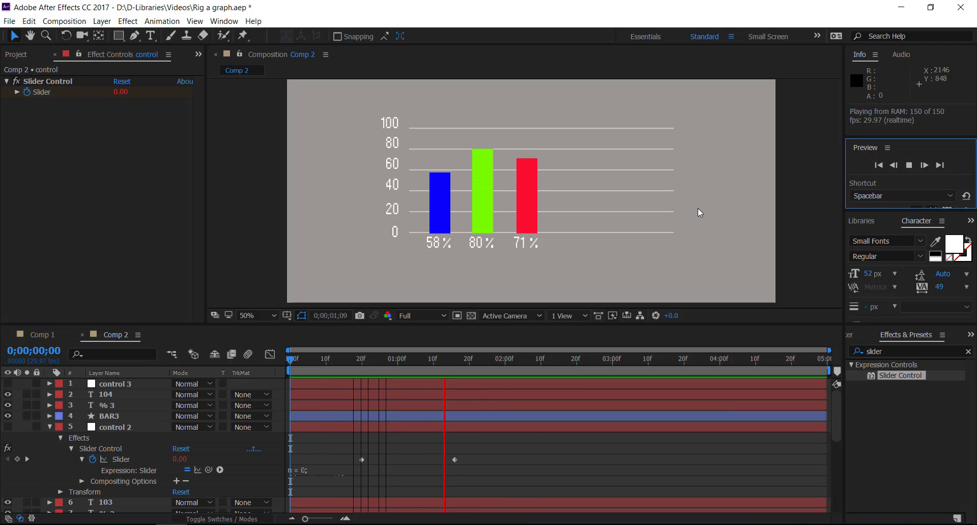
{"action": "left_click", "coordinate": [908, 168]}
{"action": "left_click", "coordinate": [879, 165]}
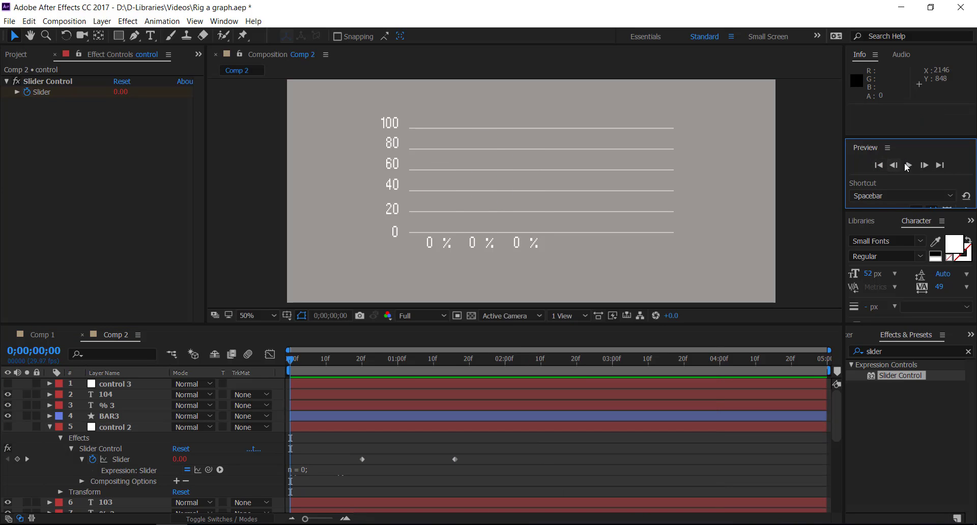
{"action": "left_click", "coordinate": [909, 165]}
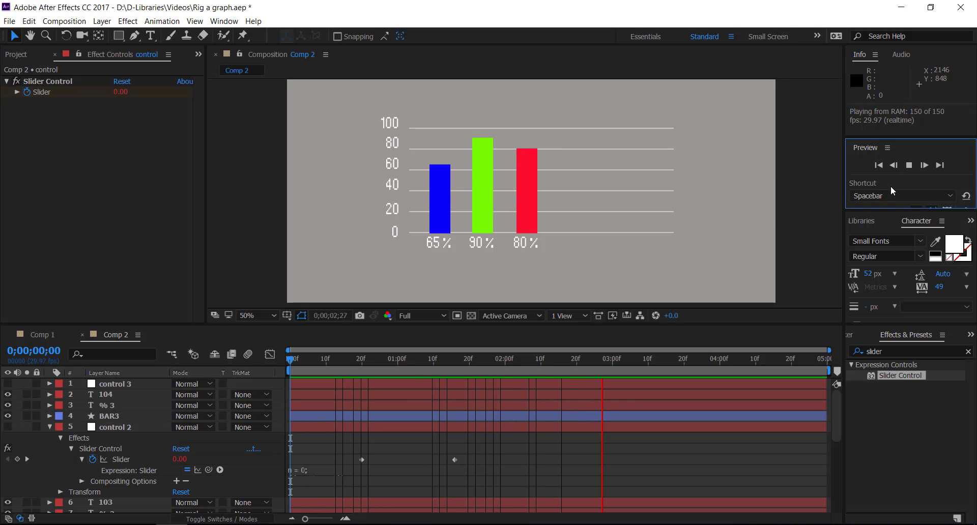
{"action": "left_click", "coordinate": [909, 165]}
{"action": "left_click", "coordinate": [879, 165]}
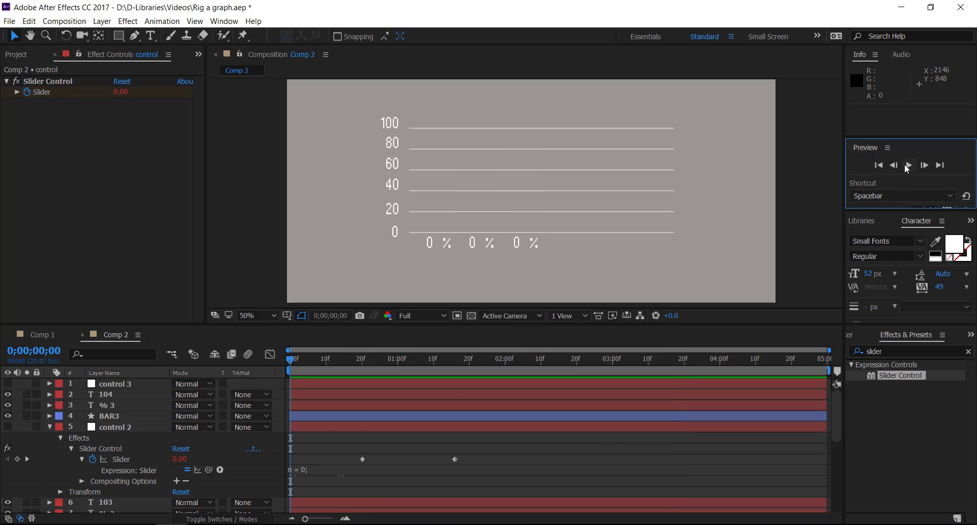
{"action": "left_click", "coordinate": [909, 165]}
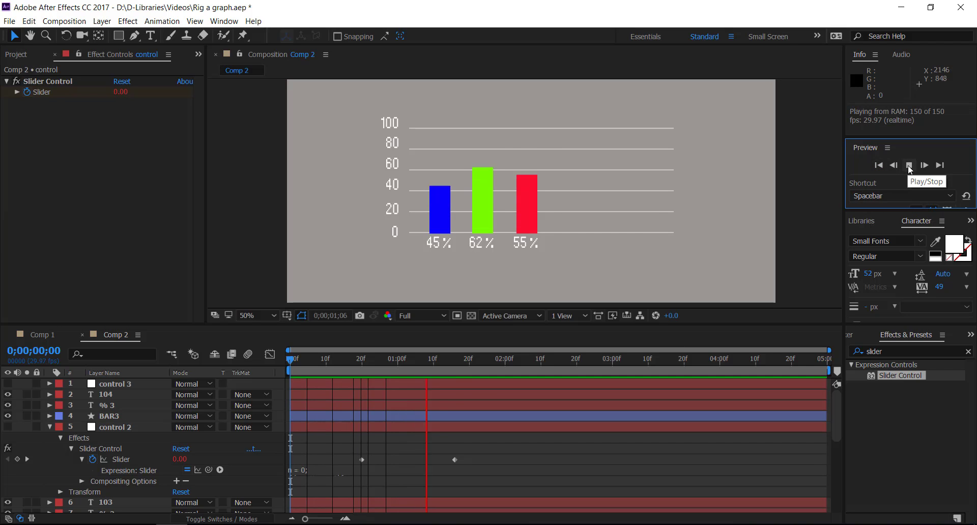
{"action": "left_click", "coordinate": [909, 166]}
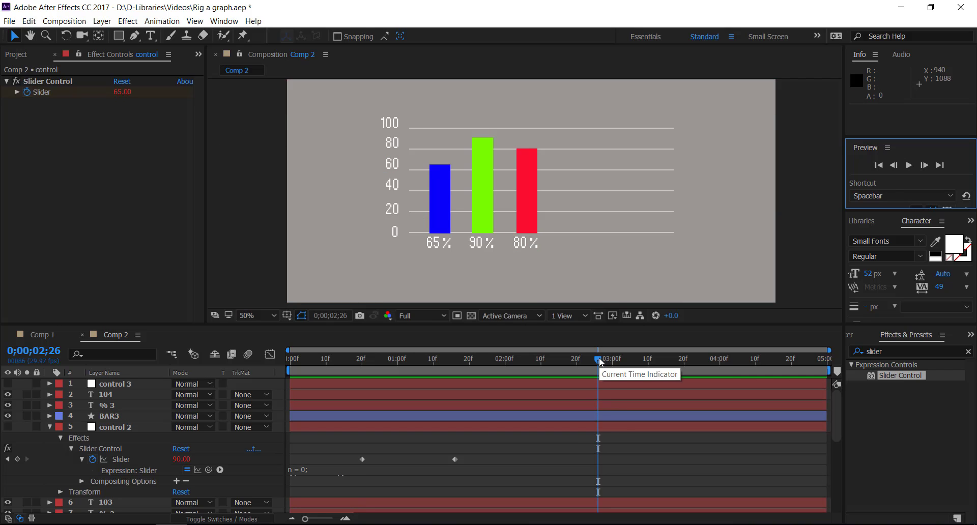
{"action": "left_click_drag", "start_coordinate": [601, 363], "coordinate": [472, 387]}
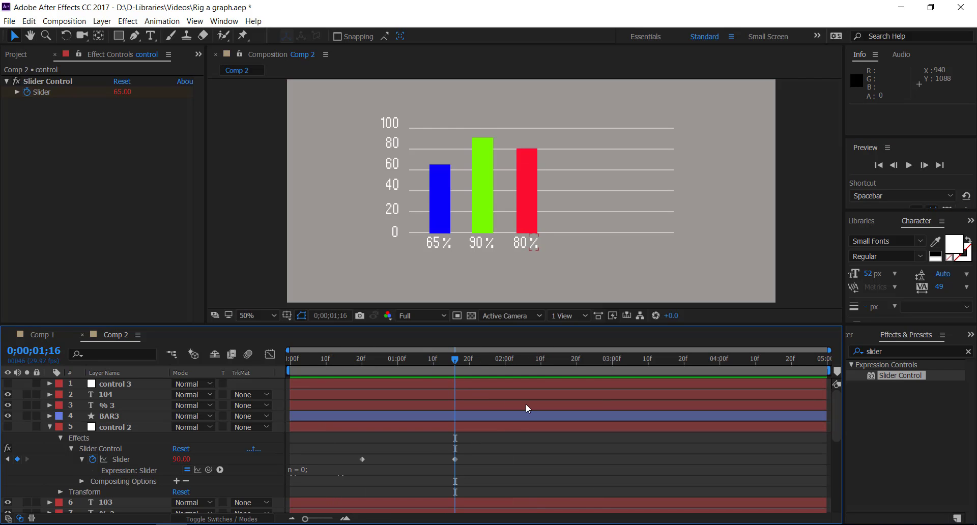